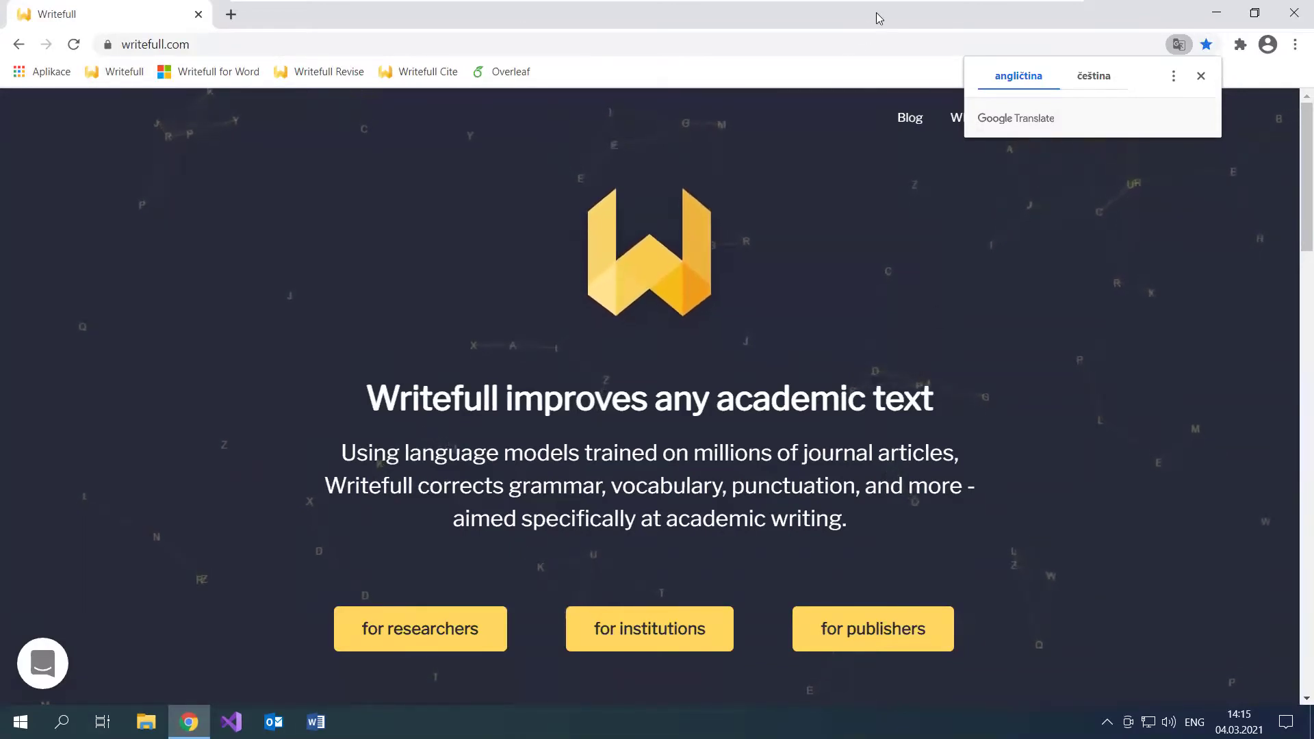
Step: From Writefull's 'for researchers' page, download WritefullForWordInstaller.exe for Word on Windows
{"action": "left_click", "coordinate": [430, 634]}
{"action": "scroll", "coordinate": [747, 465], "scroll_direction": "down", "scroll_amount": 10}
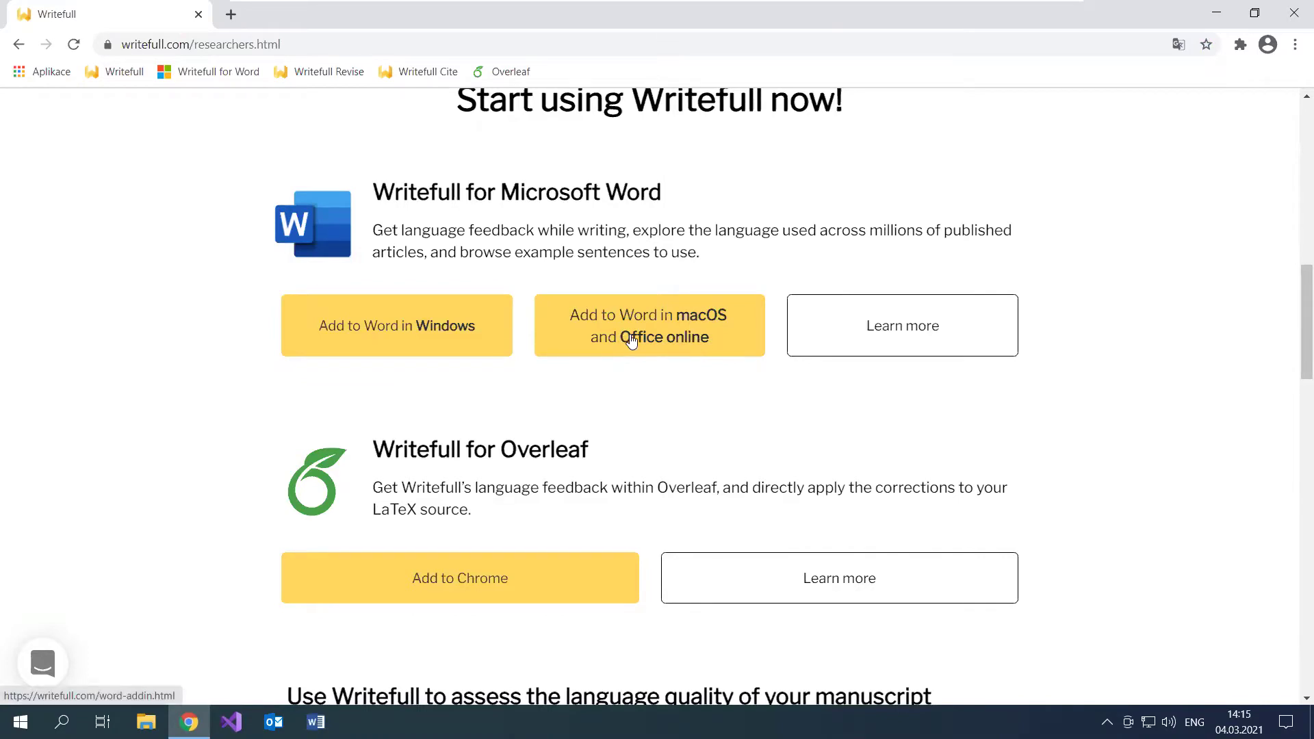
{"action": "left_click", "coordinate": [400, 340]}
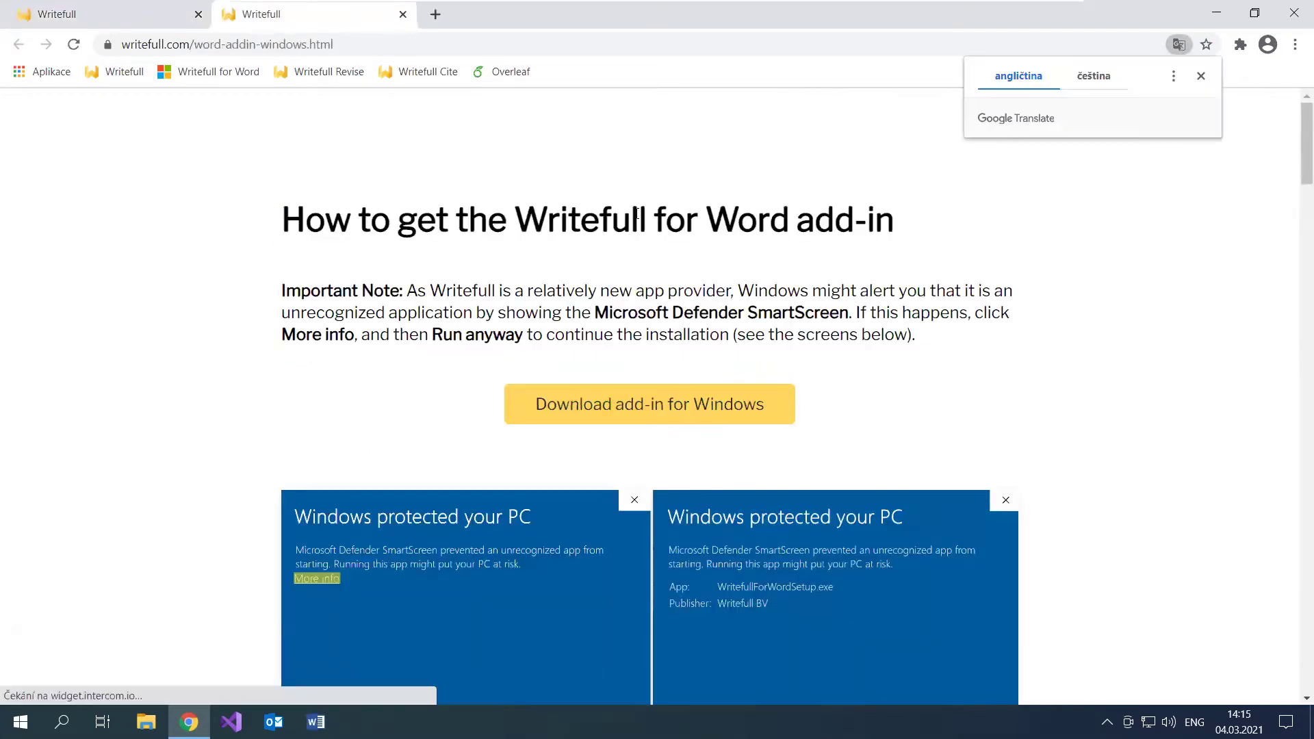
{"action": "middle_click", "coordinate": [128, 15]}
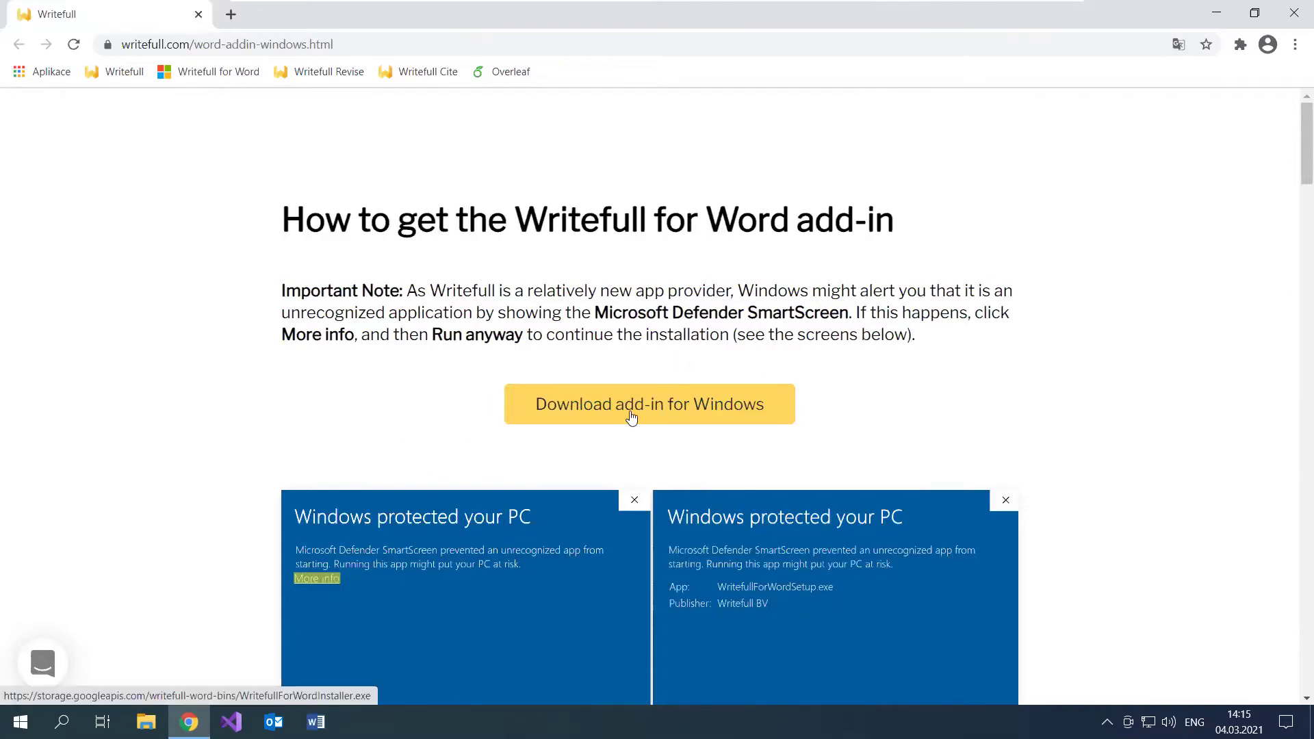
{"action": "scroll", "coordinate": [979, 375], "scroll_direction": "down", "scroll_amount": 1}
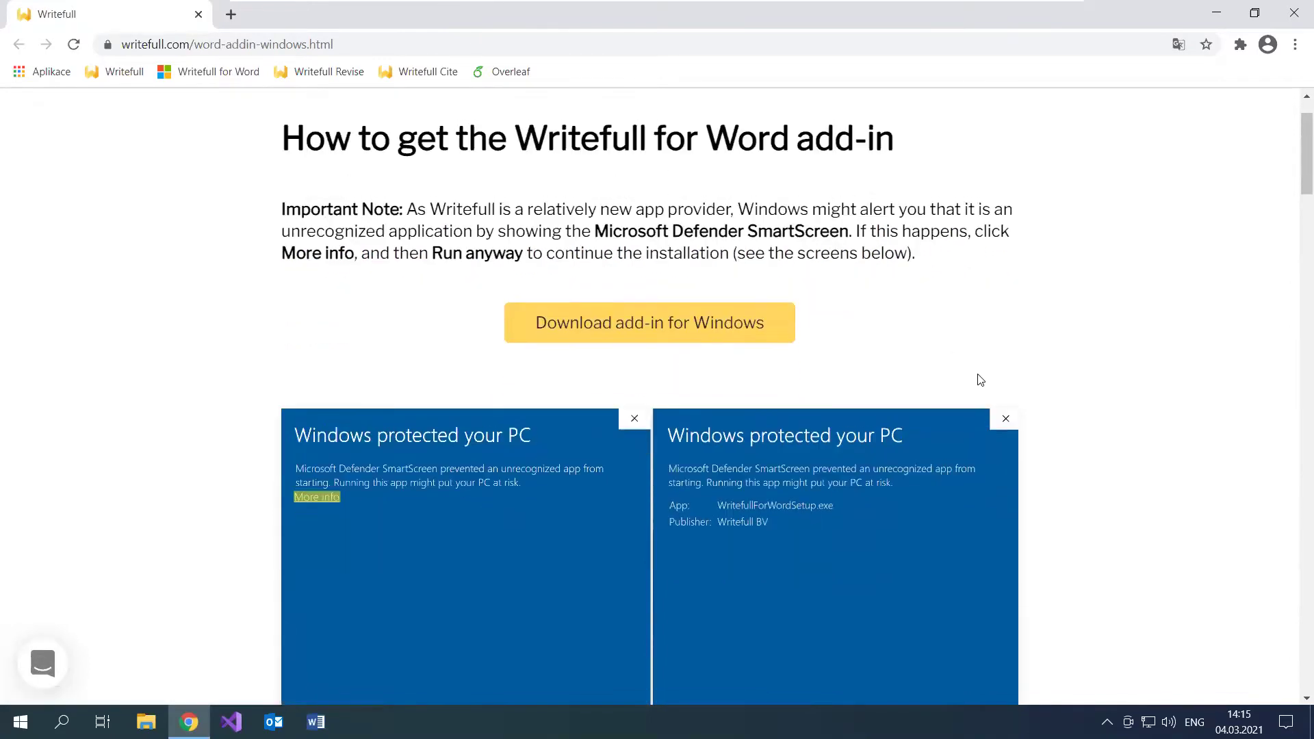
{"action": "scroll", "coordinate": [1189, 339], "scroll_direction": "down", "scroll_amount": 8}
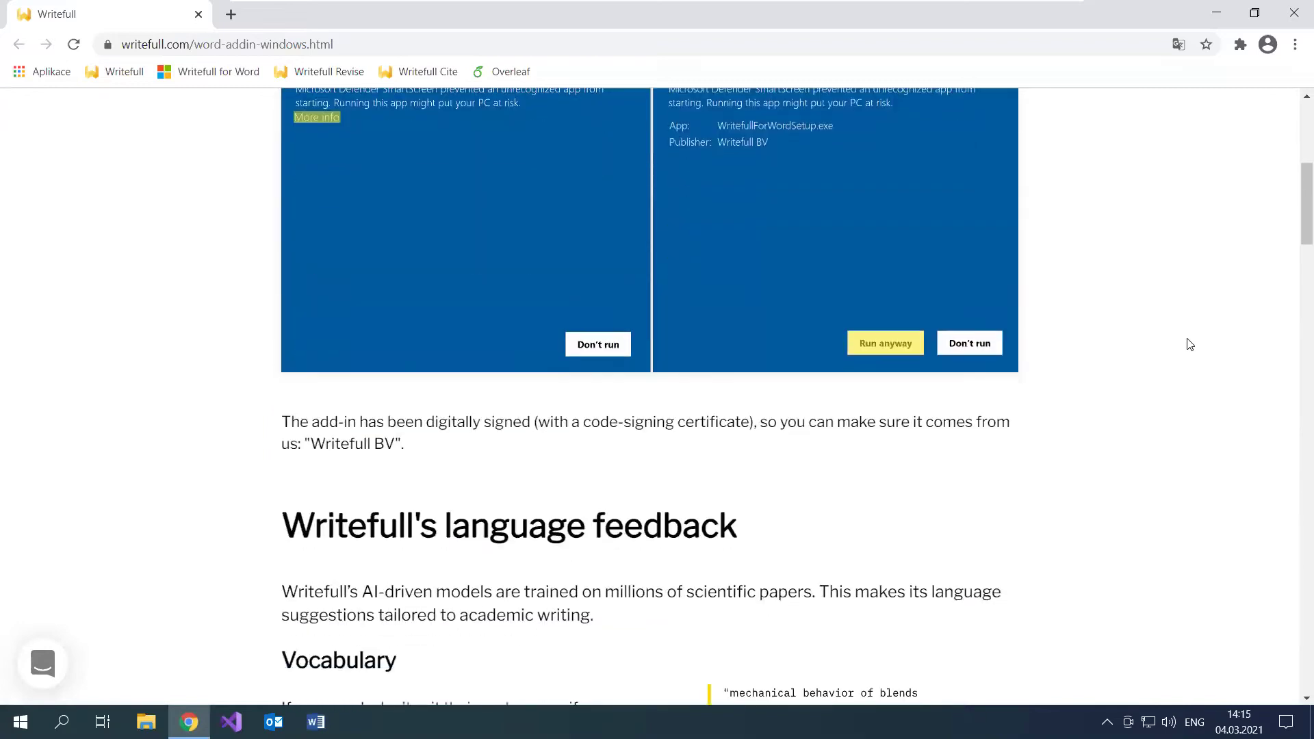
{"action": "scroll", "coordinate": [1189, 346], "scroll_direction": "up", "scroll_amount": 10}
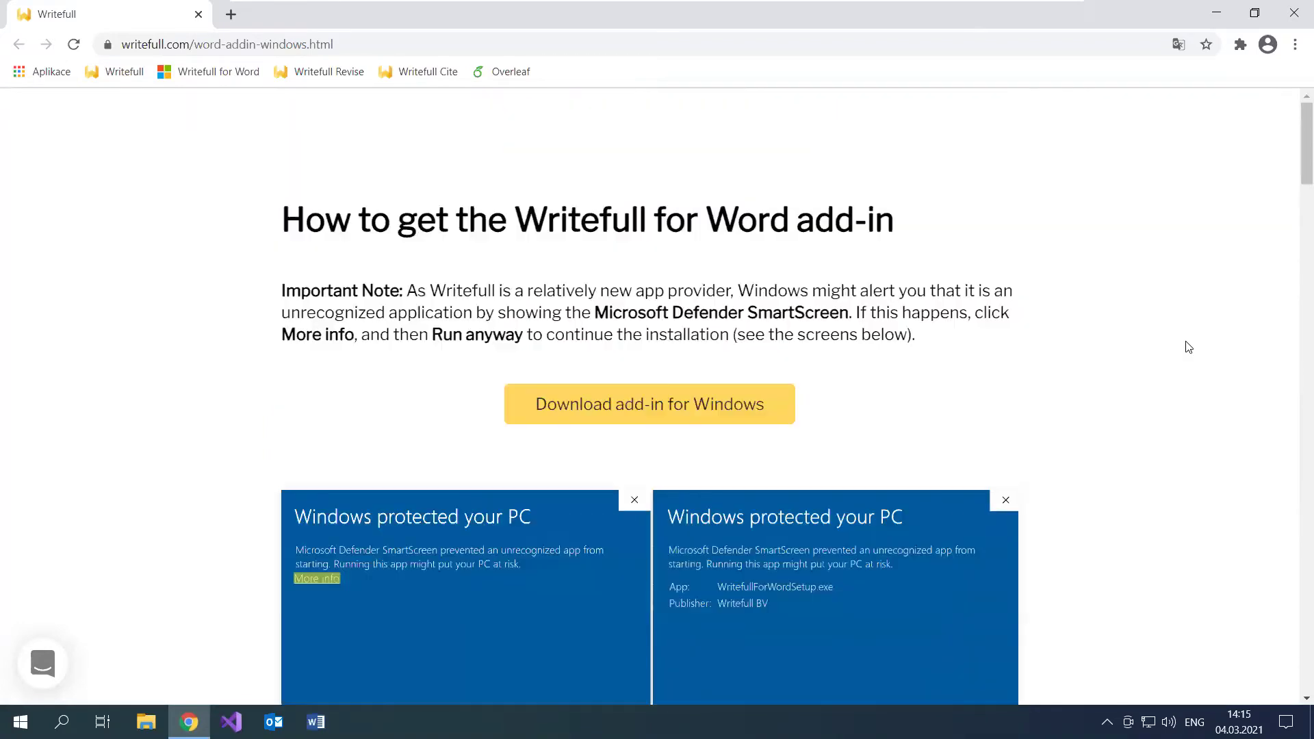
{"action": "left_click", "coordinate": [693, 406]}
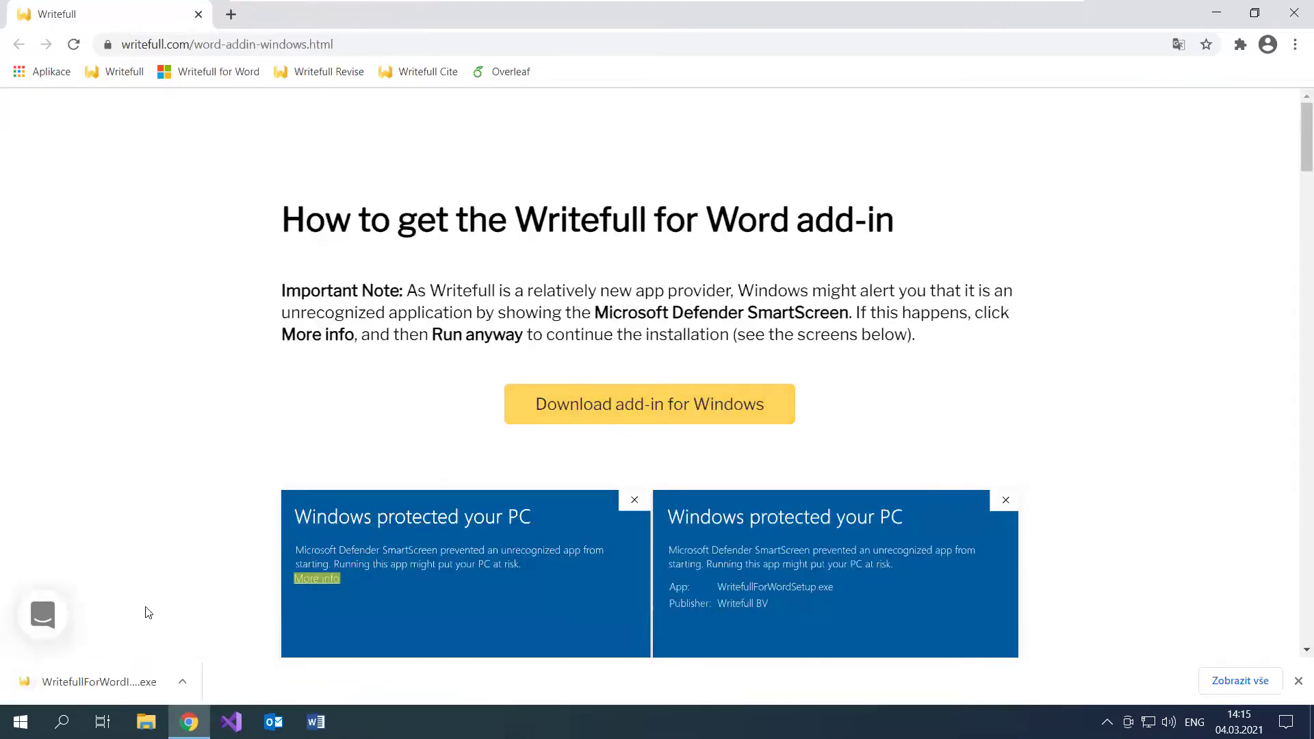
Step: Uninstall the existing Writefull for Word add-in with the downloaded installer
{"action": "left_click", "coordinate": [102, 681]}
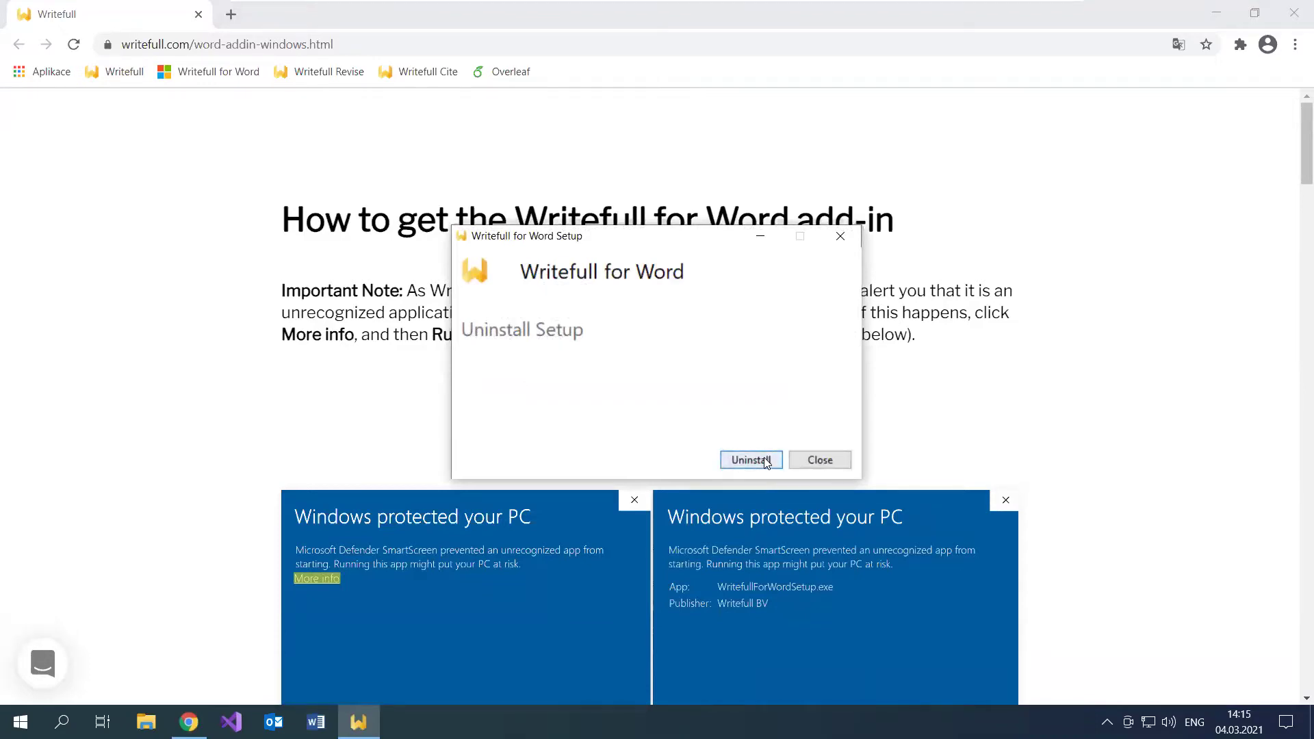
{"action": "left_click", "coordinate": [764, 458]}
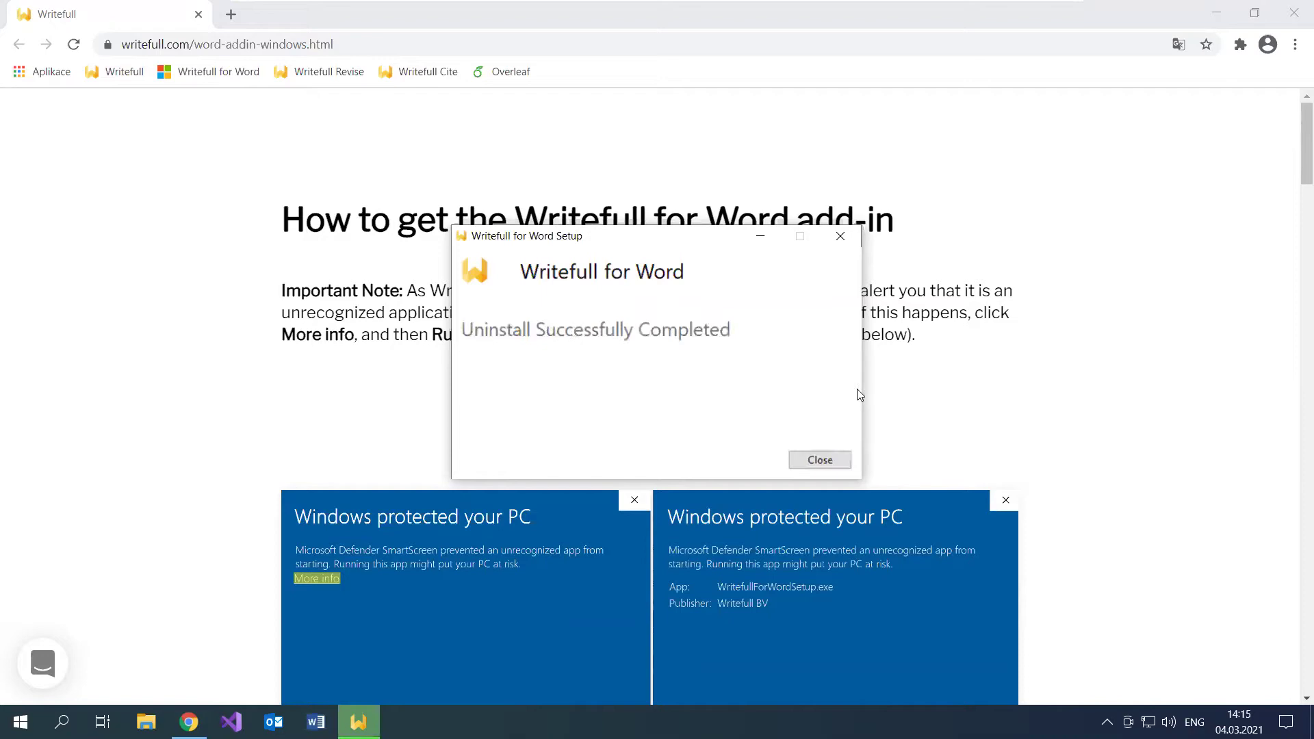
{"action": "left_click", "coordinate": [822, 461]}
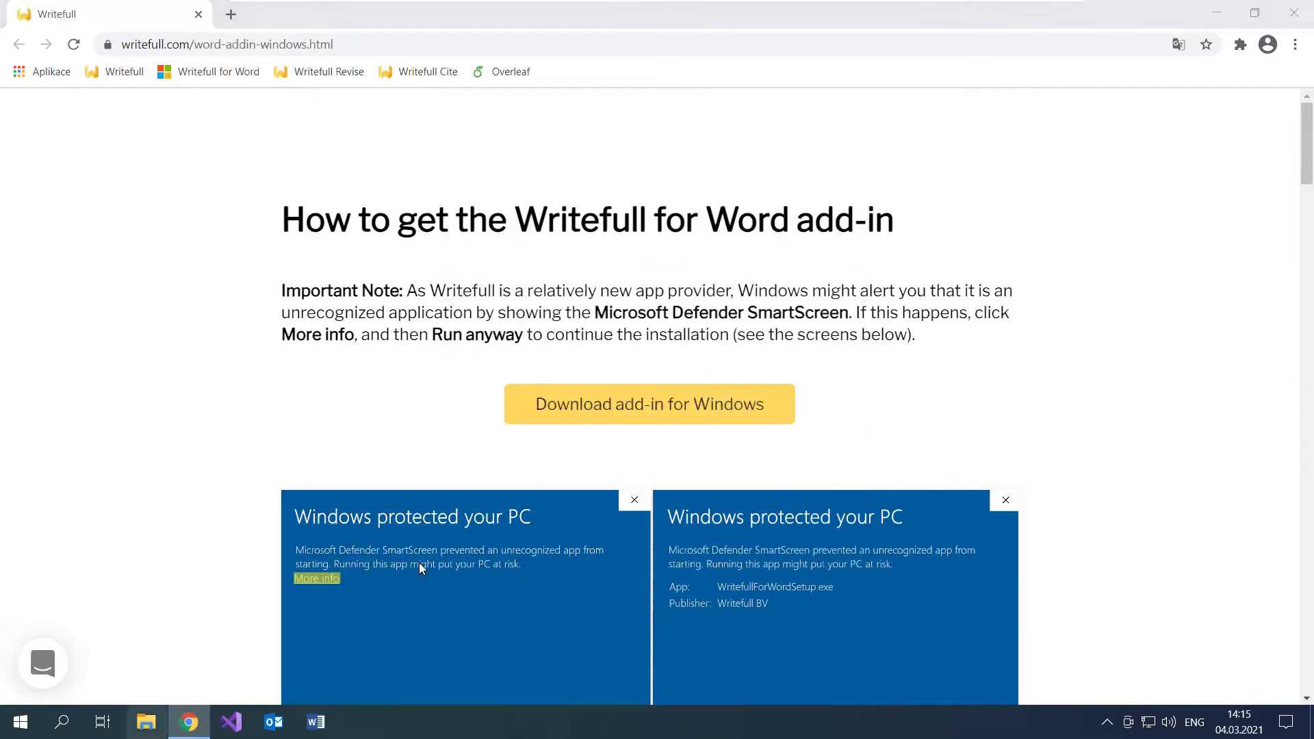
Step: Install Writefull for Word from WritefullForWordInstaller (5).exe in Downloads, then minimize the windows
{"action": "key", "text": "super+e"}
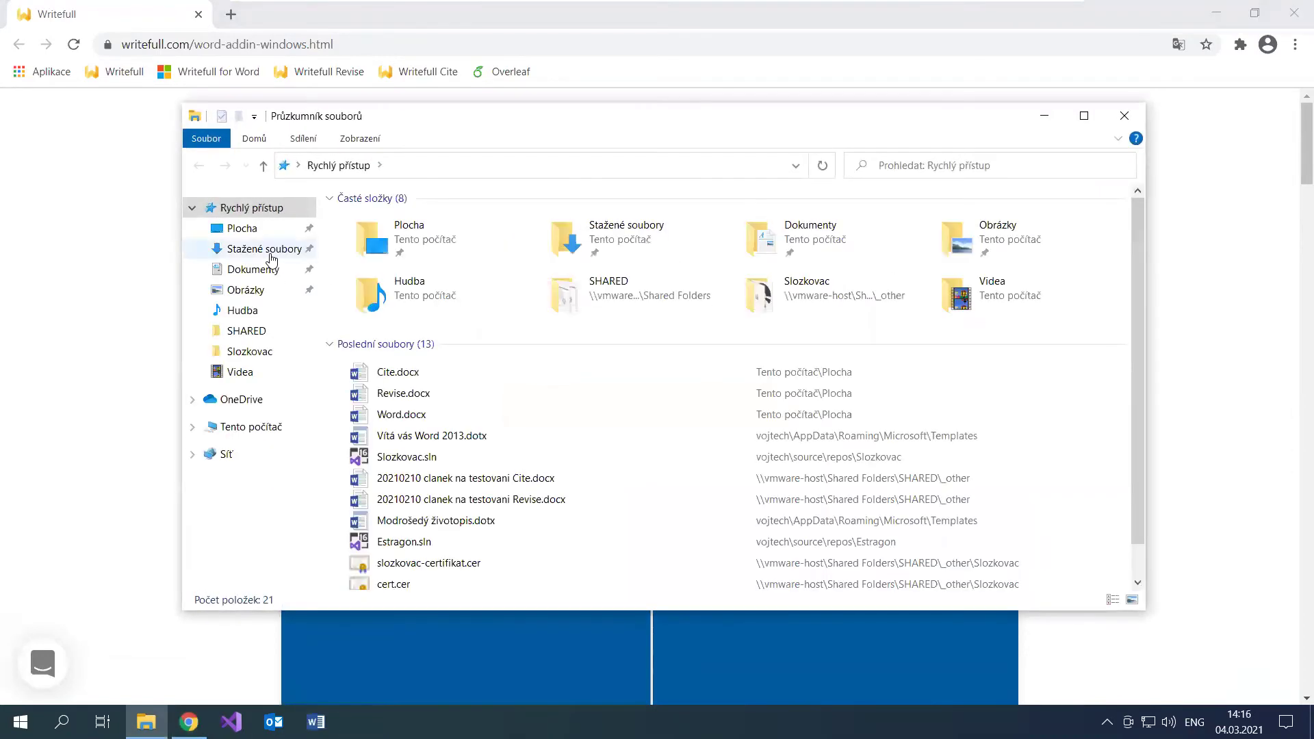
{"action": "left_click", "coordinate": [266, 248]}
{"action": "double_click", "coordinate": [503, 243]}
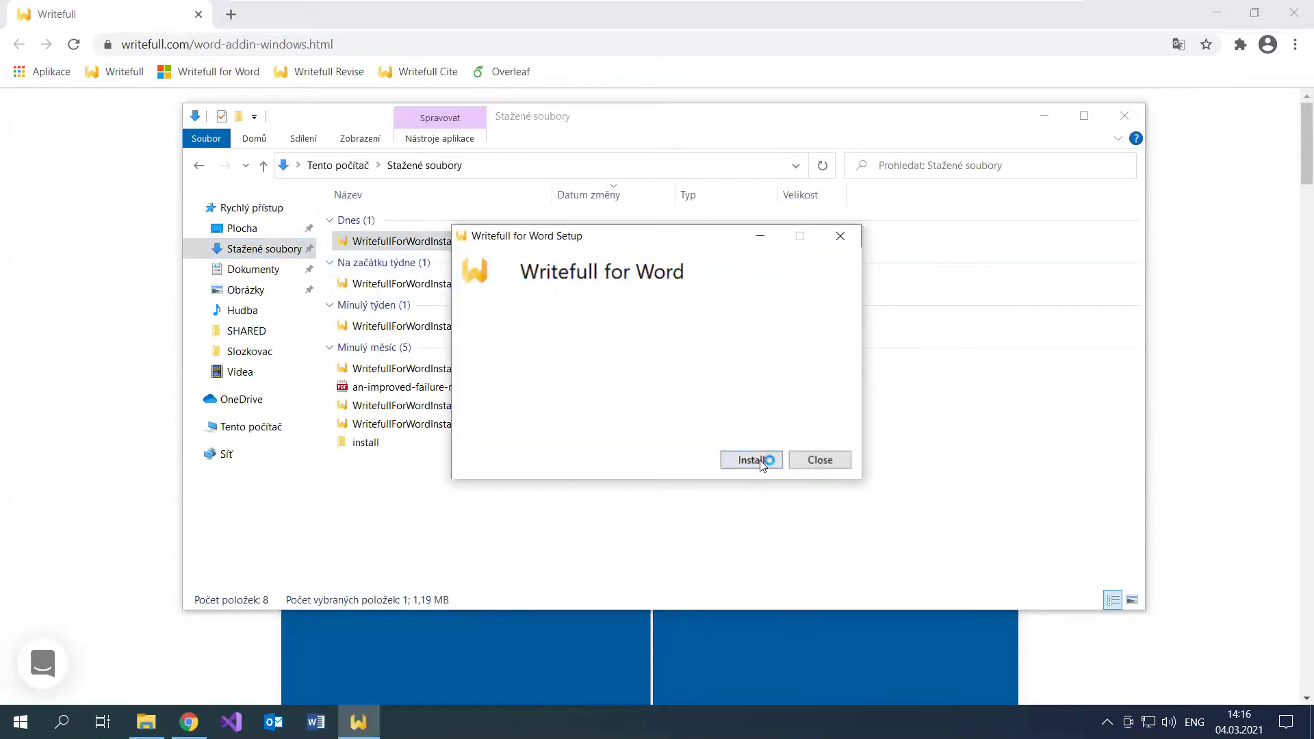
{"action": "left_click", "coordinate": [750, 460]}
{"action": "mouse_move", "coordinate": [556, 5]}
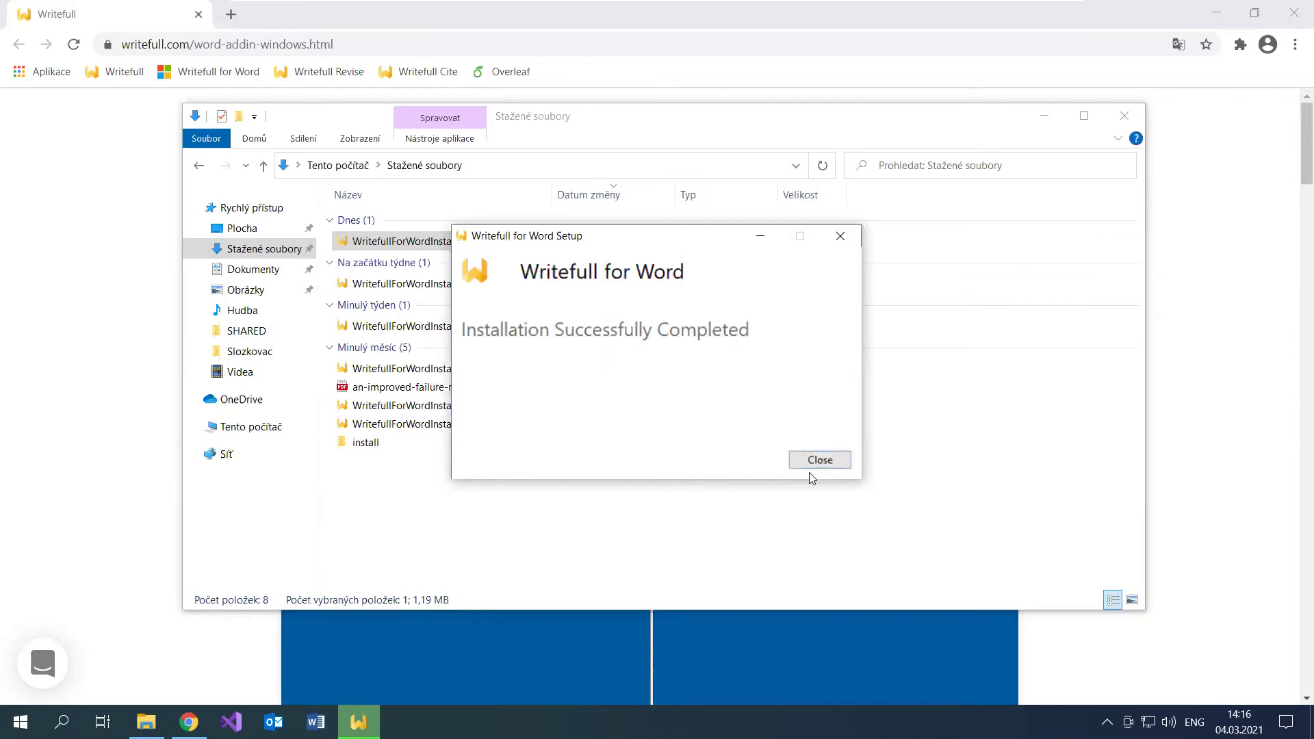
{"action": "left_click", "coordinate": [830, 462]}
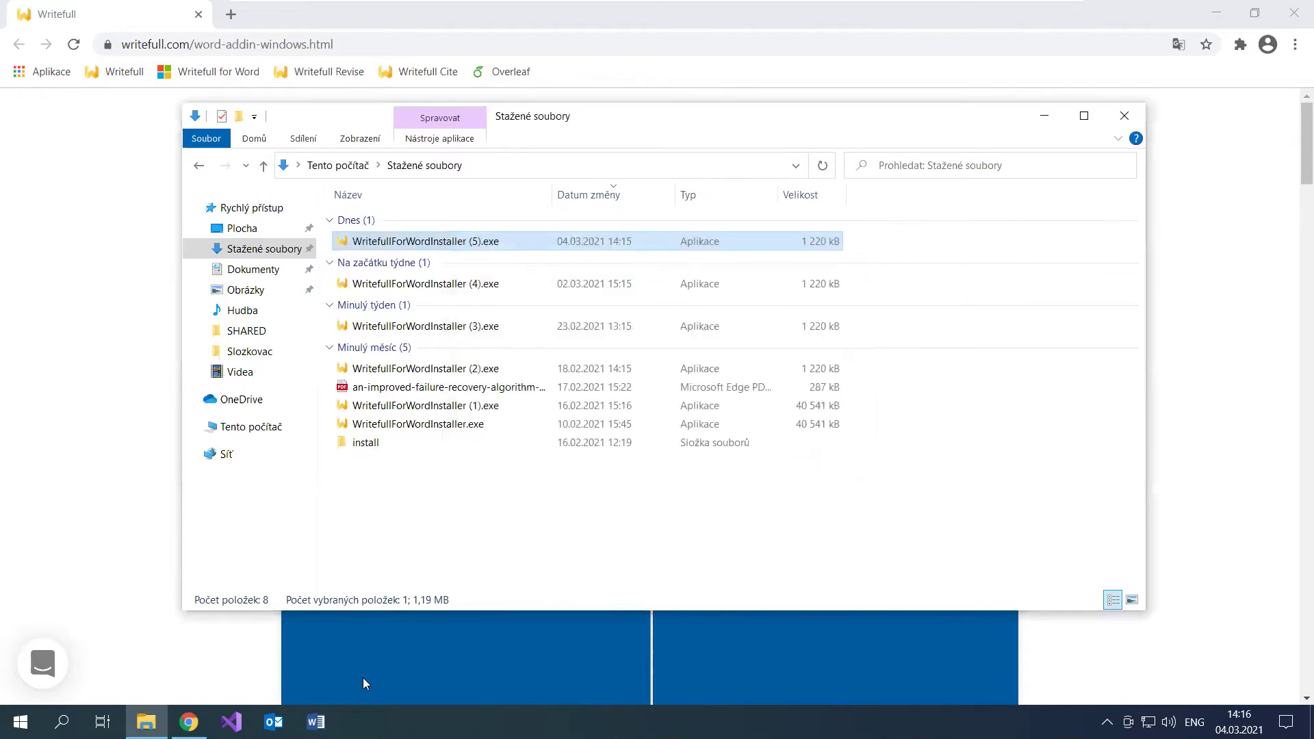
{"action": "left_click", "coordinate": [146, 722]}
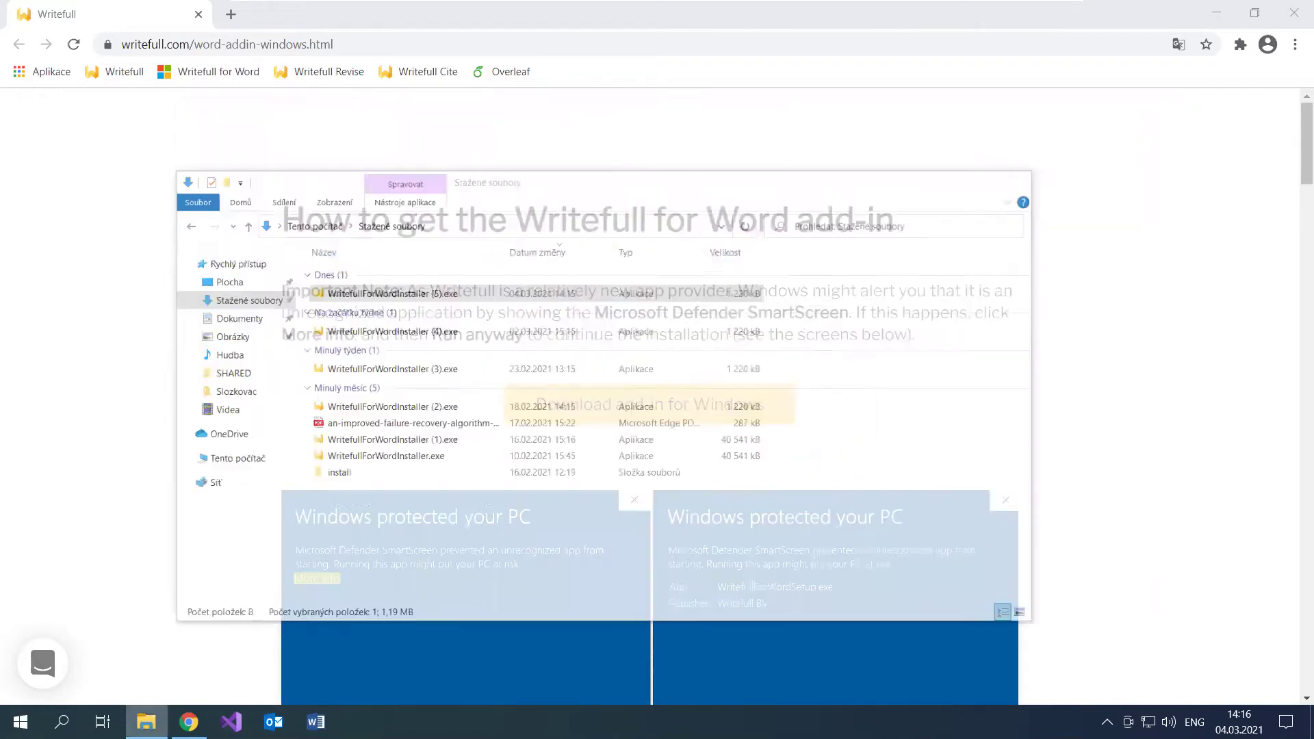
{"action": "left_click", "coordinate": [1216, 13]}
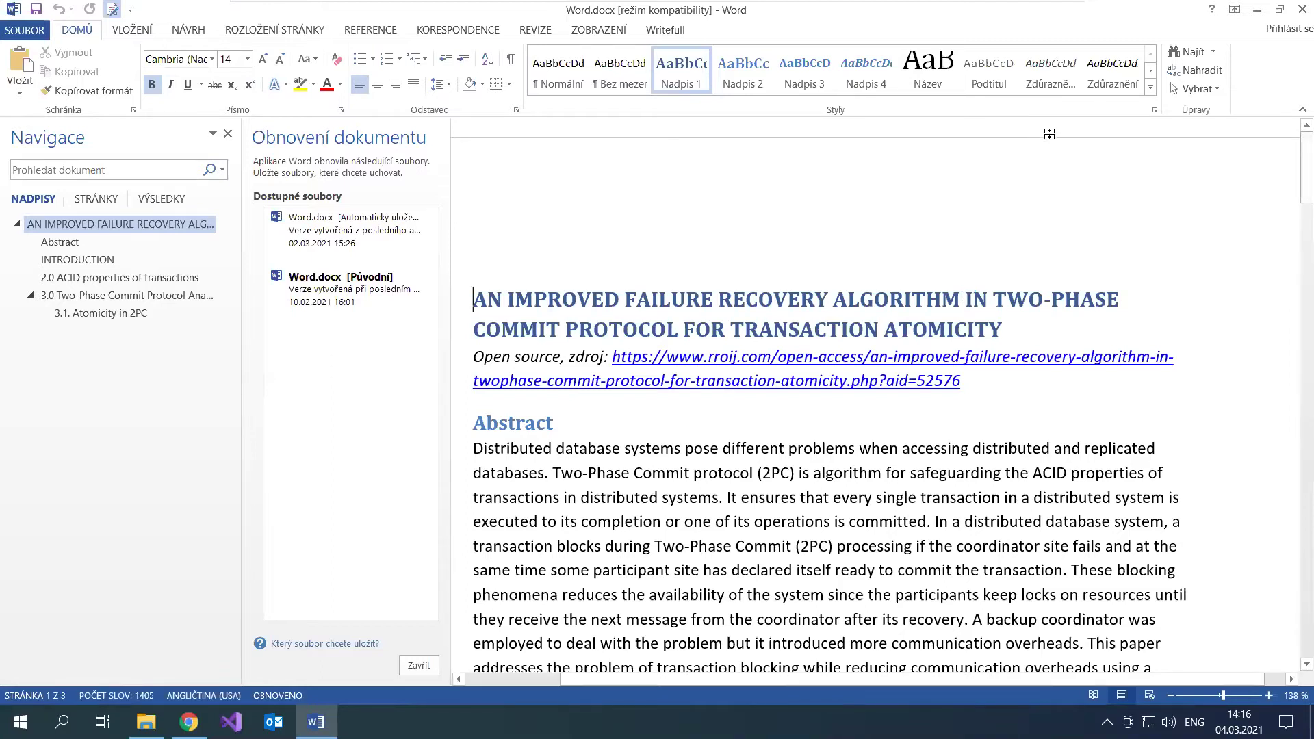
Step: On Word's Writefull ribbon tab, sign out of the current Writefull account
{"action": "left_click", "coordinate": [666, 31]}
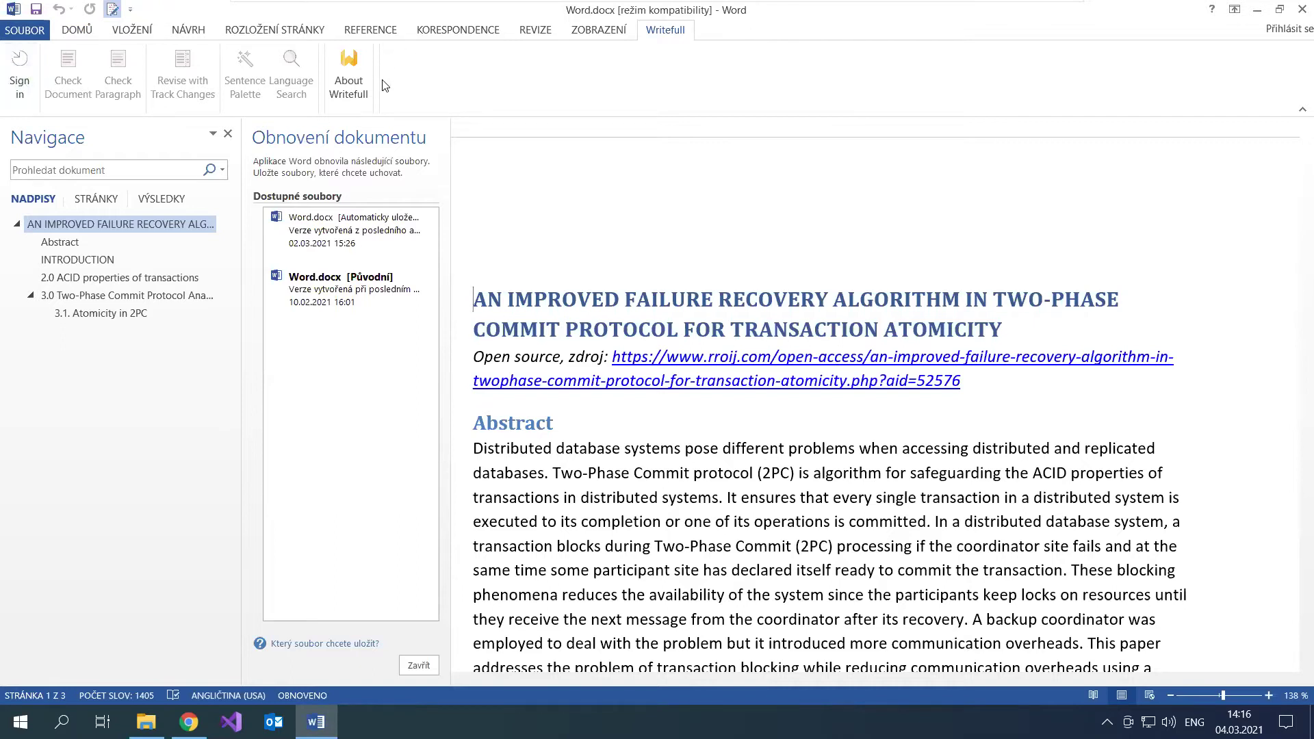
{"action": "left_click", "coordinate": [17, 79]}
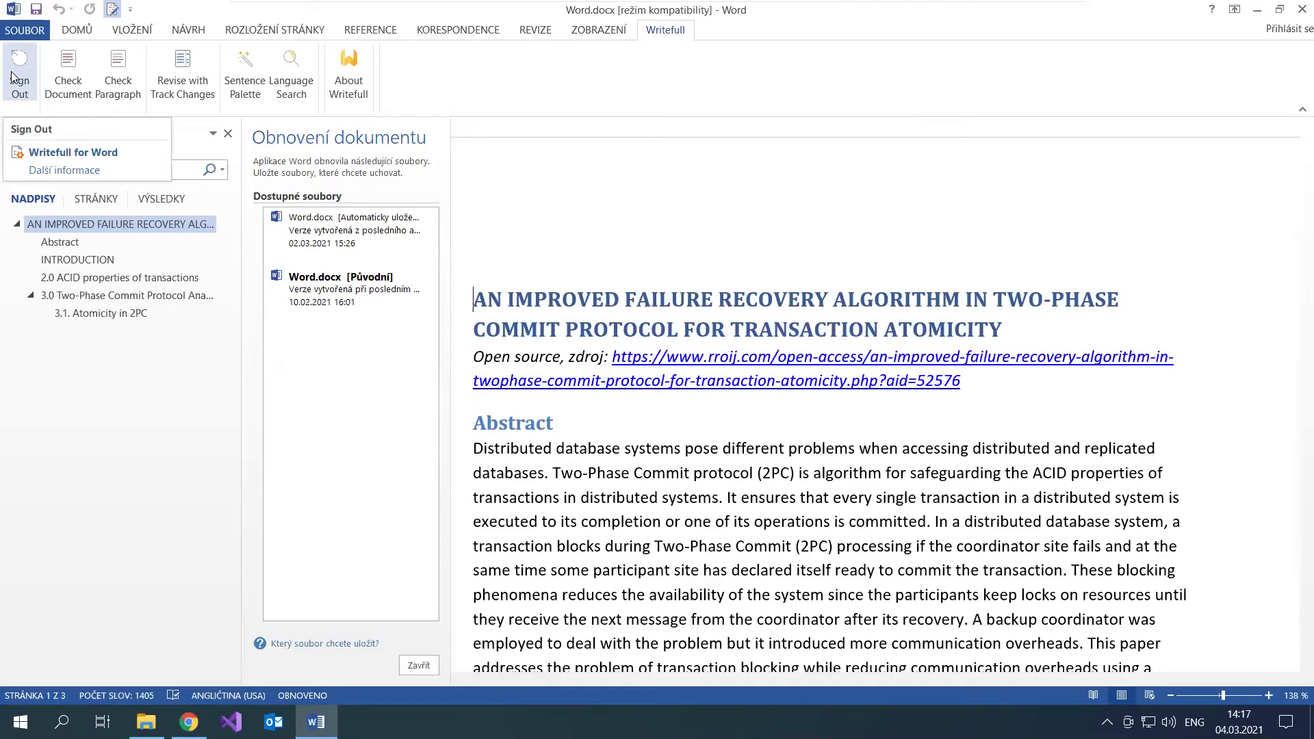
{"action": "left_click", "coordinate": [12, 76]}
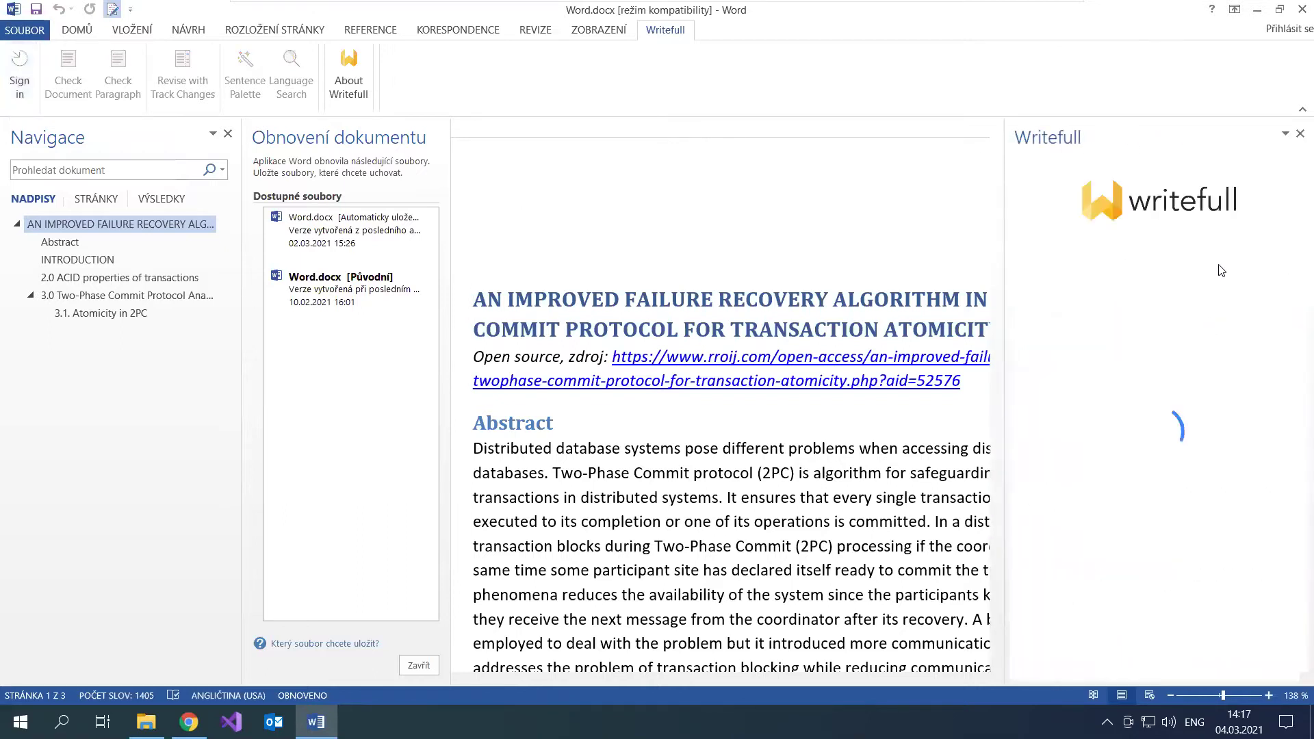
Step: Sign up for a new Writefull account in the pane using the user's e-mail address and a password
{"action": "left_click", "coordinate": [1114, 414]}
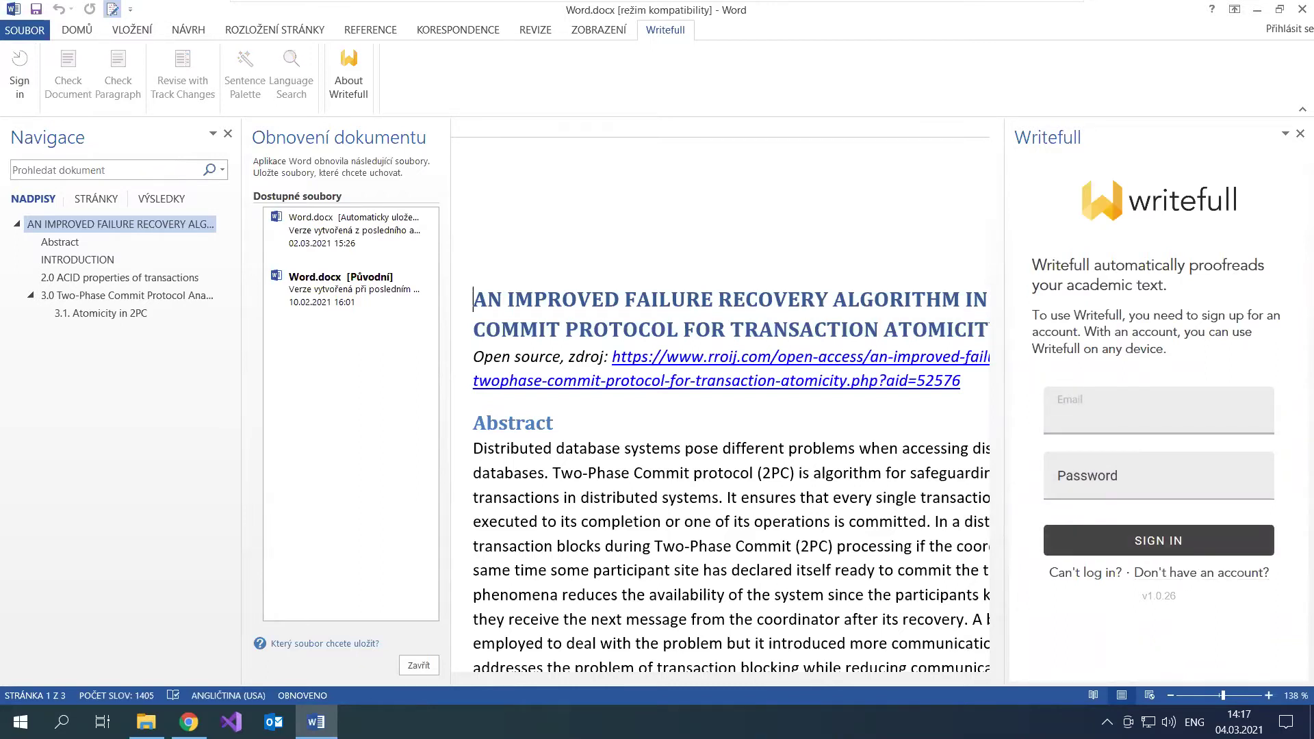
{"action": "left_click", "coordinate": [1242, 575]}
{"action": "left_click", "coordinate": [1097, 411]}
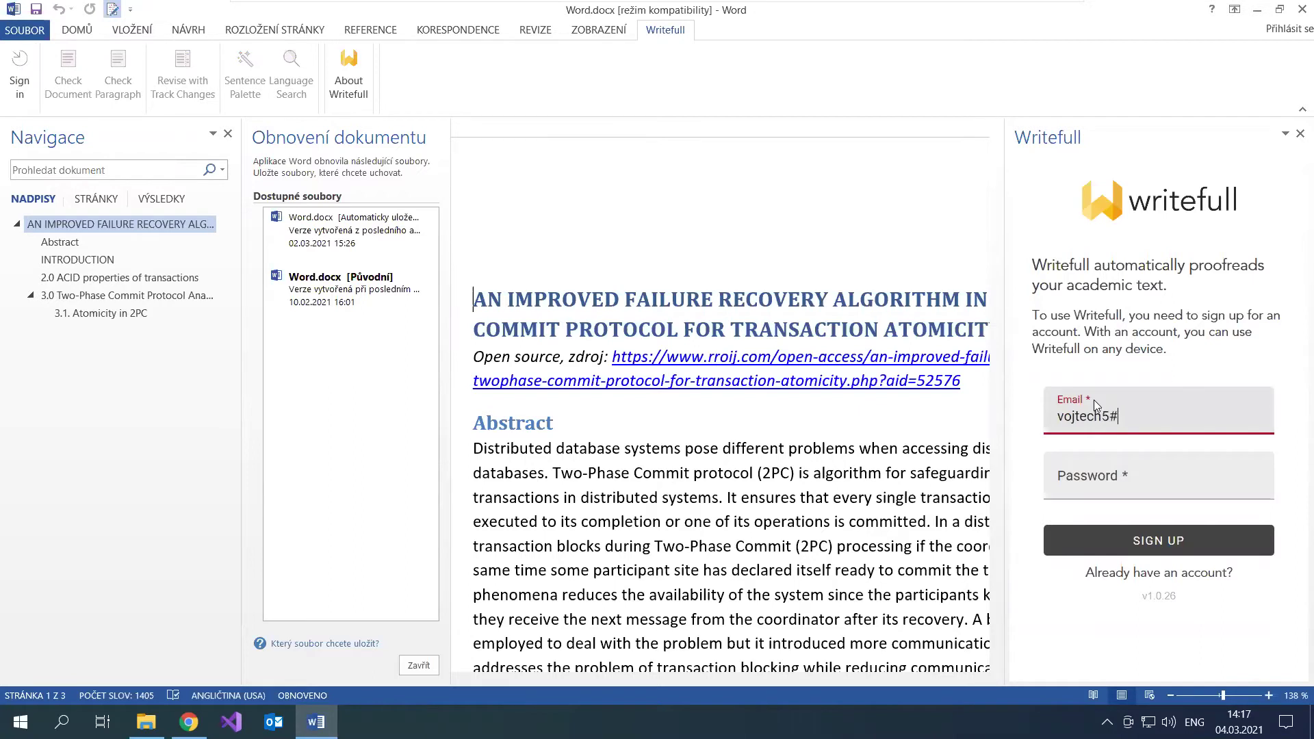
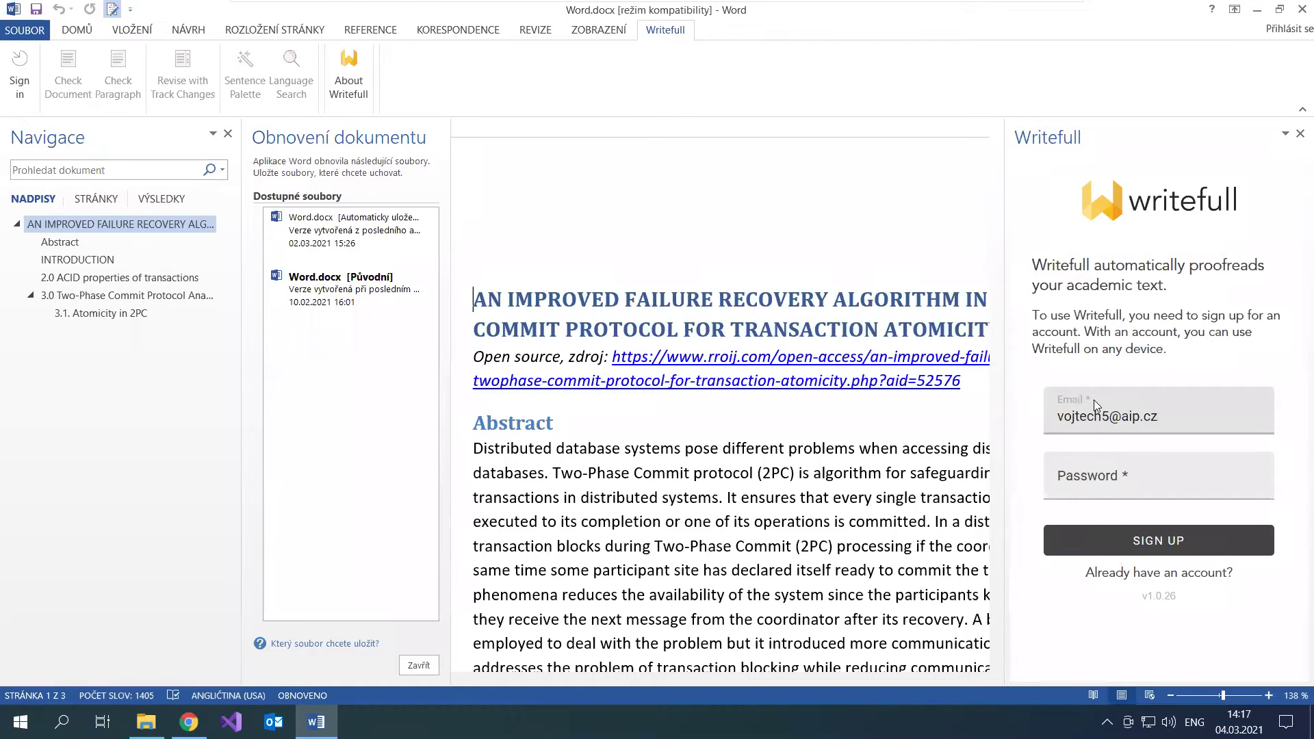
{"action": "left_click", "coordinate": [1157, 481]}
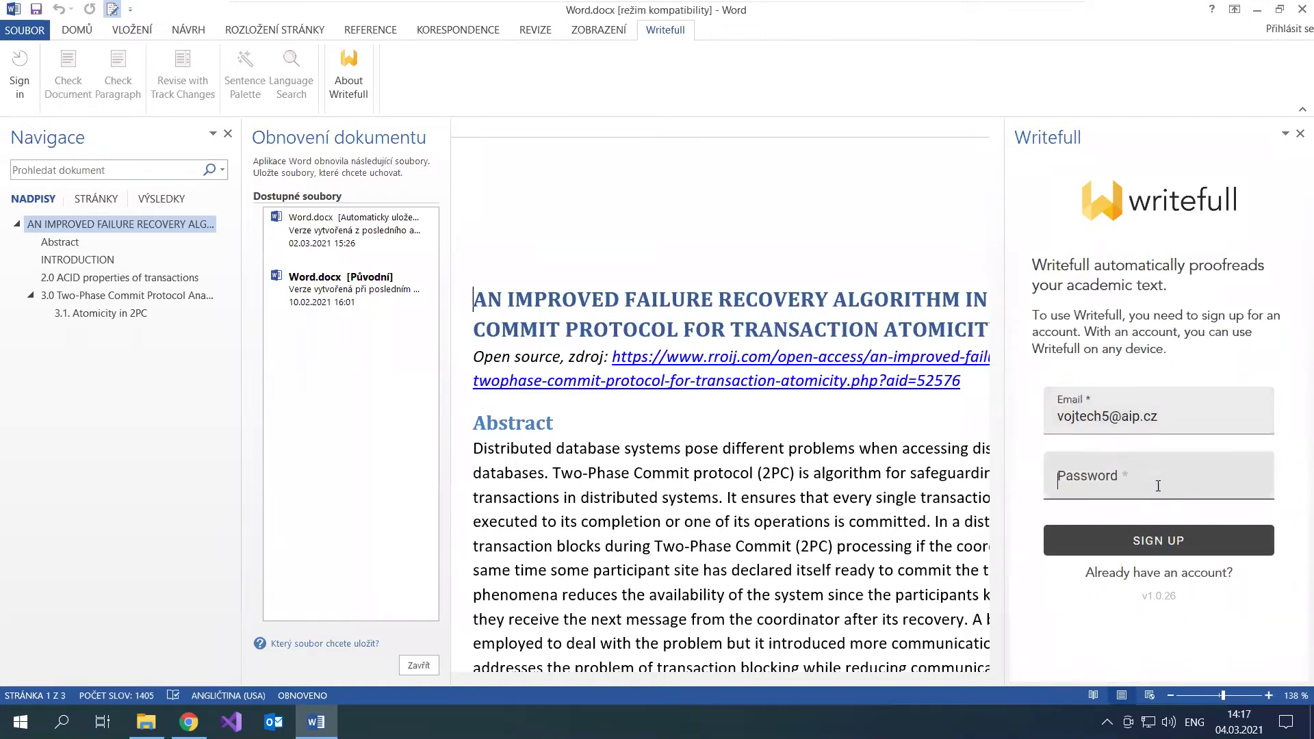
{"action": "type", "text": "•••••••••"}
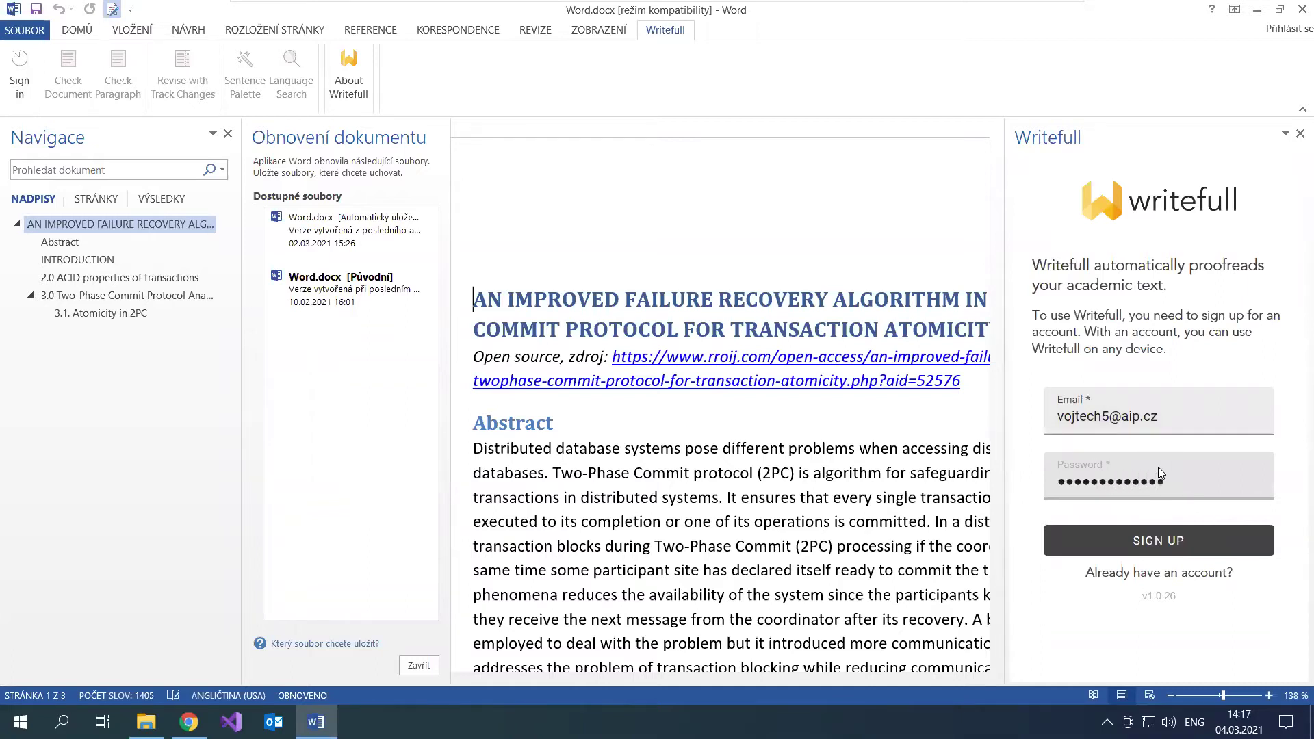
{"action": "left_click", "coordinate": [1195, 551]}
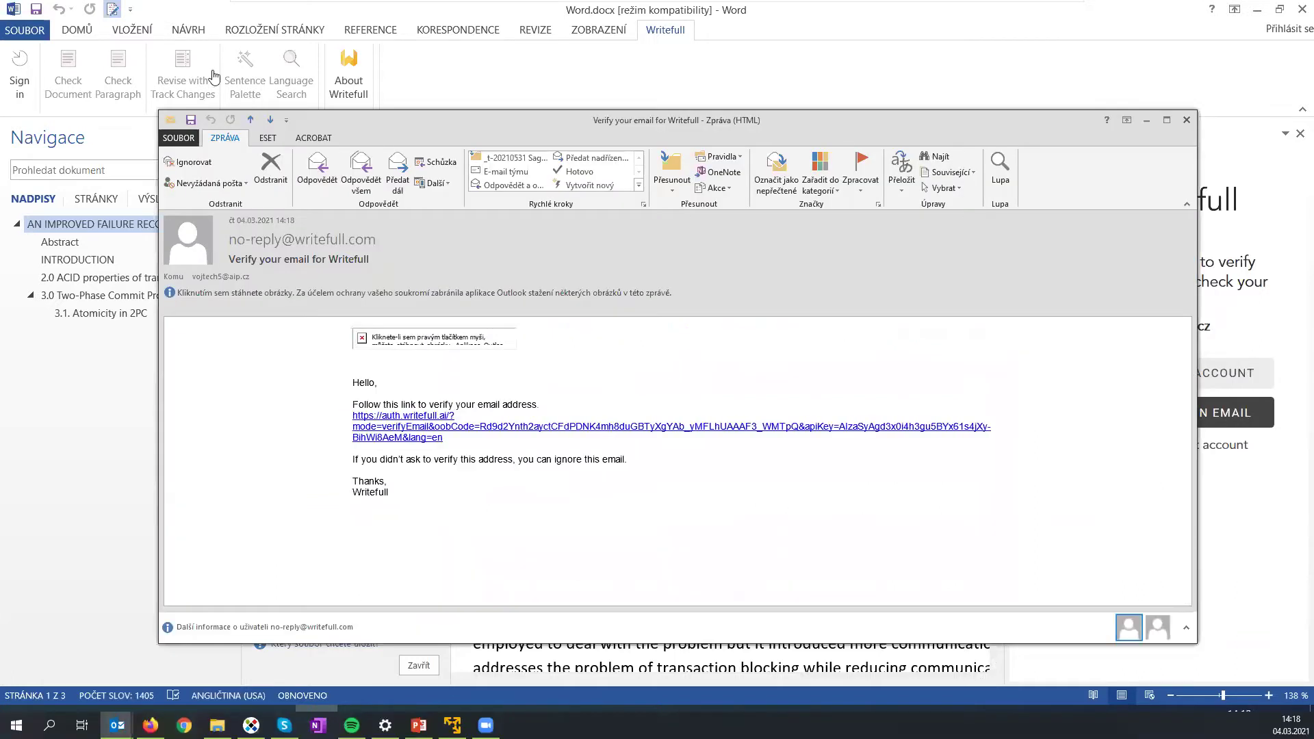
Step: Follow the Outlook verification link, close the e-mail, and click CONTINUE to verify the address
{"action": "double_click", "coordinate": [566, 127]}
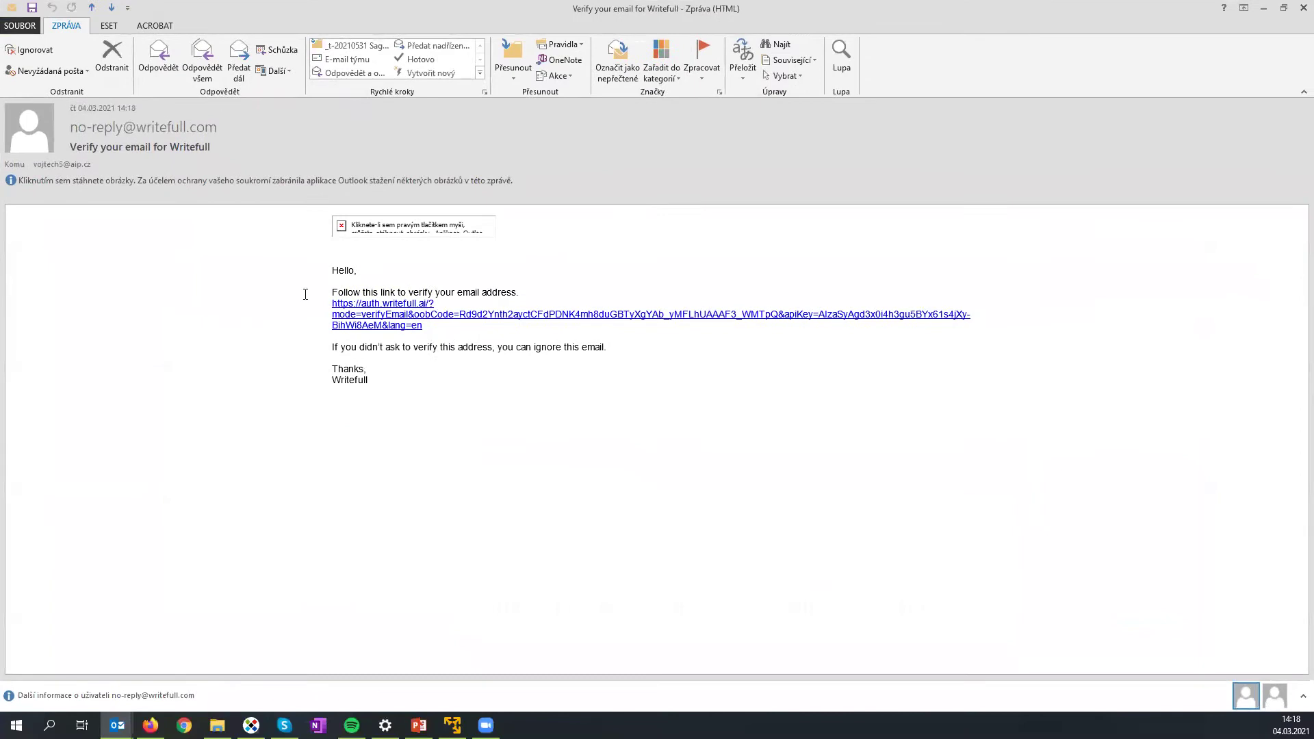
{"action": "right_click", "coordinate": [375, 232]}
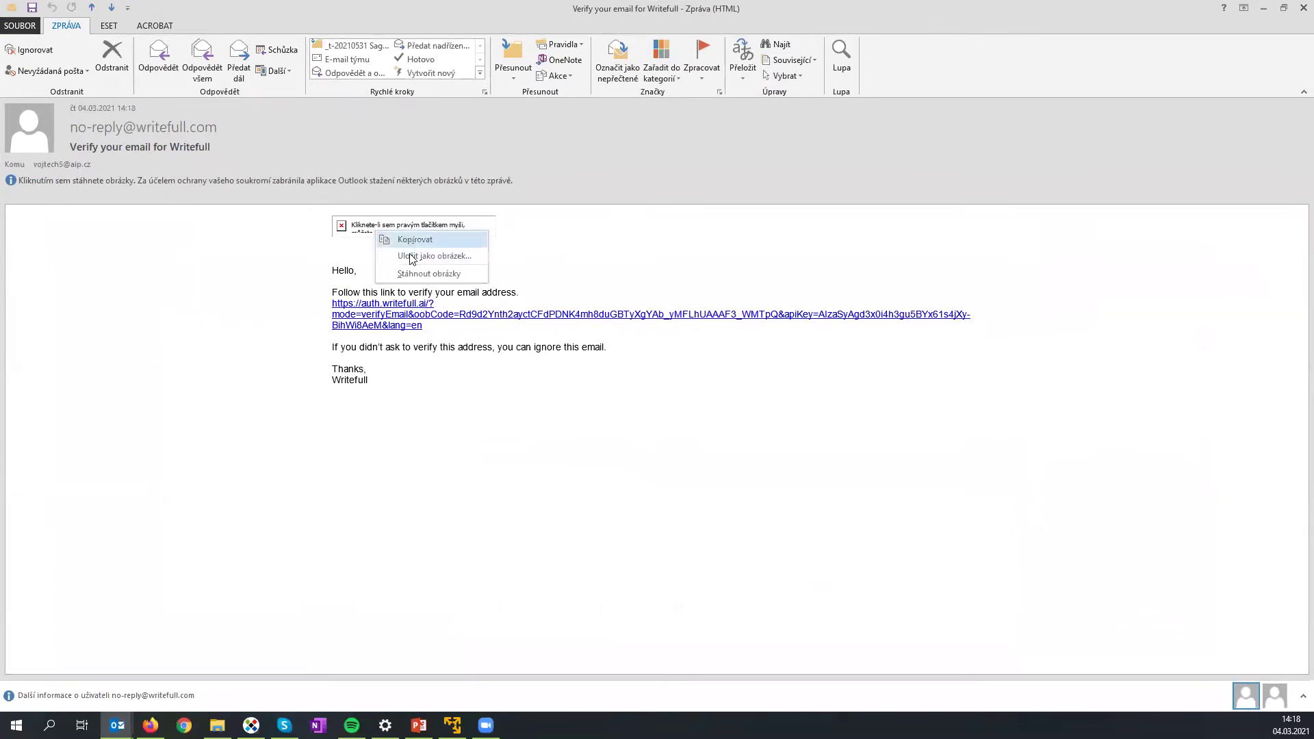
{"action": "left_click", "coordinate": [407, 274]}
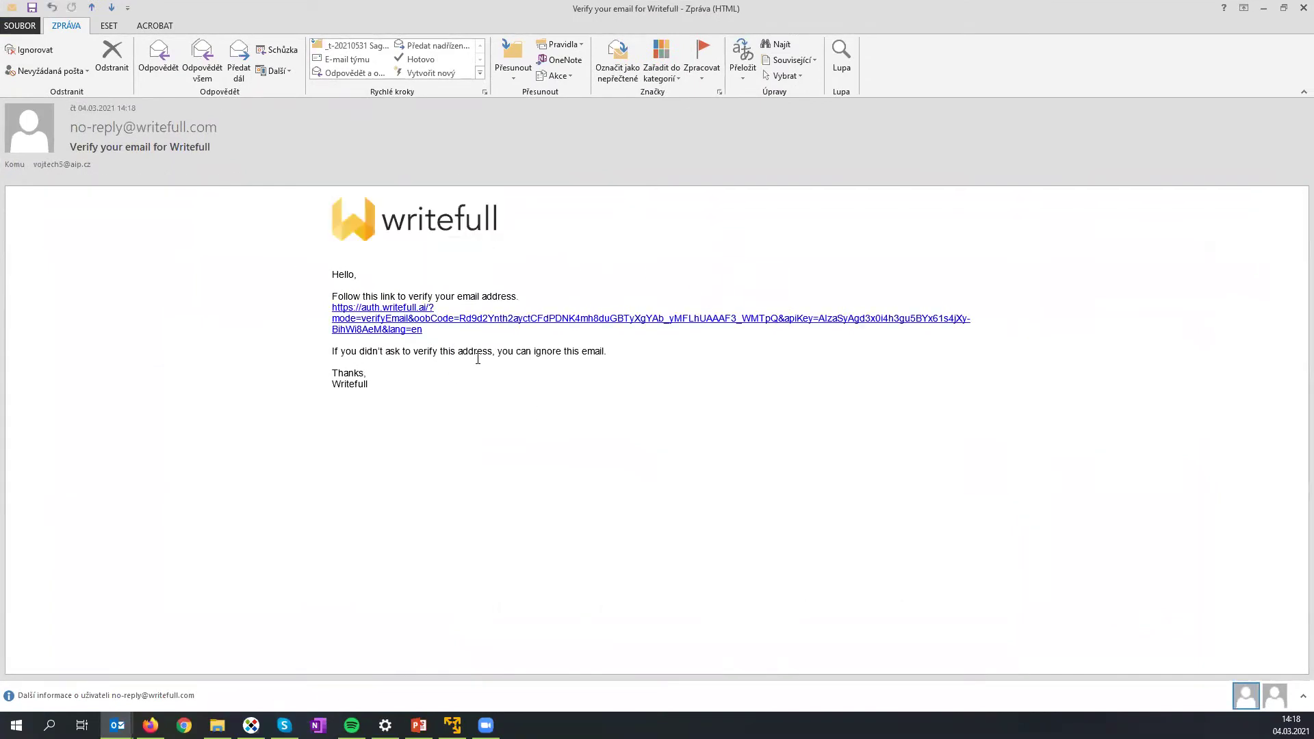
{"action": "left_click", "coordinate": [390, 324]}
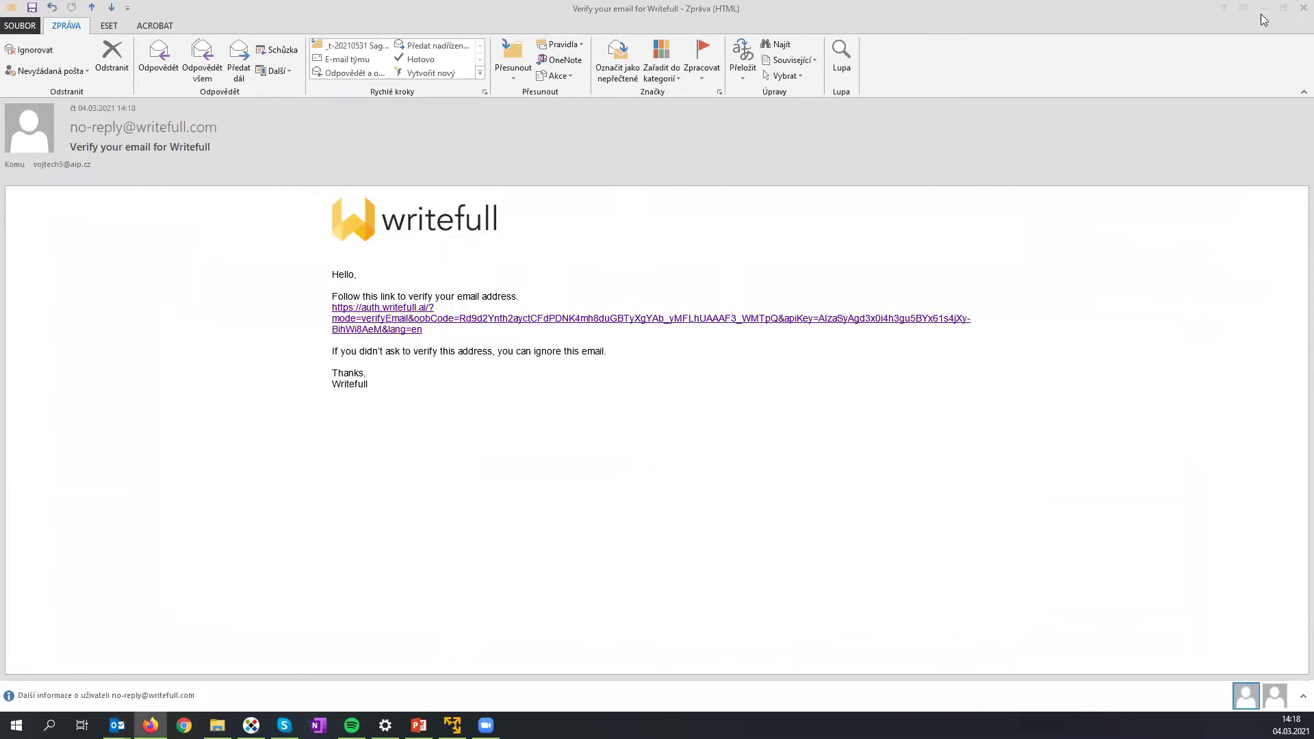
{"action": "left_click", "coordinate": [1295, 11]}
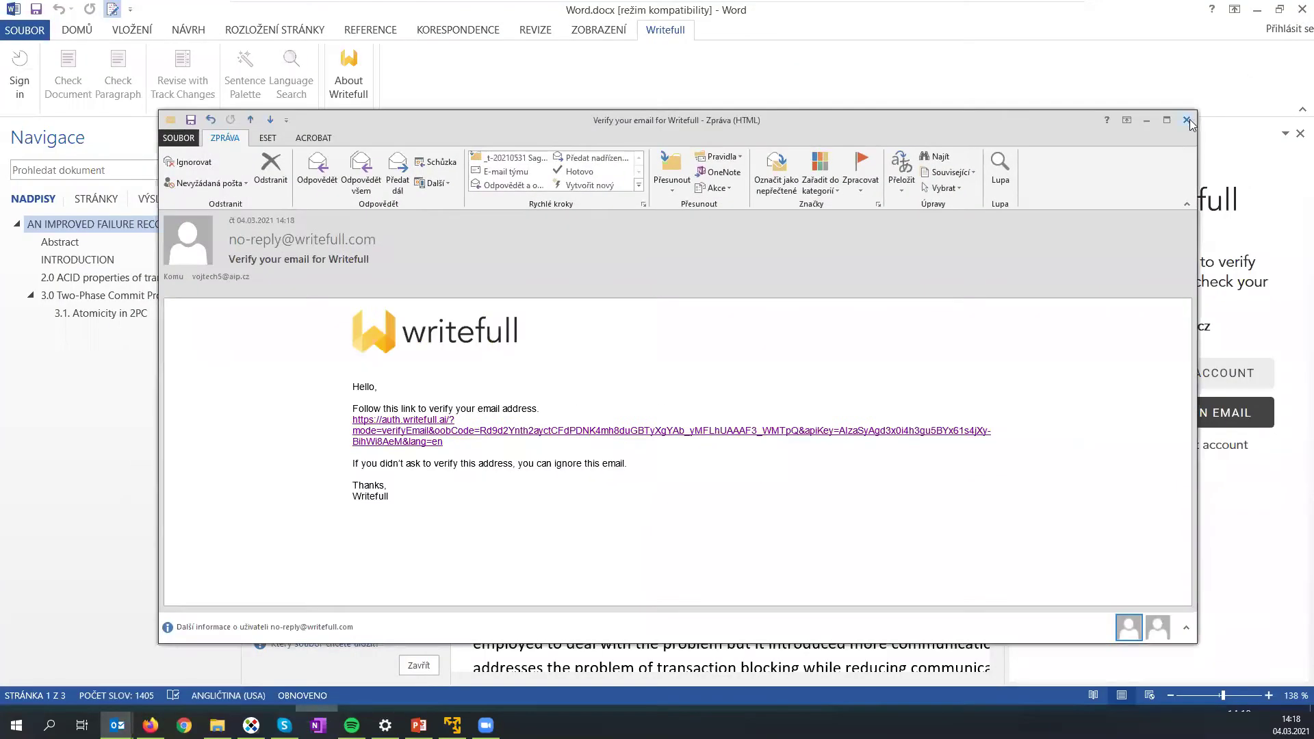
{"action": "left_click", "coordinate": [1176, 125]}
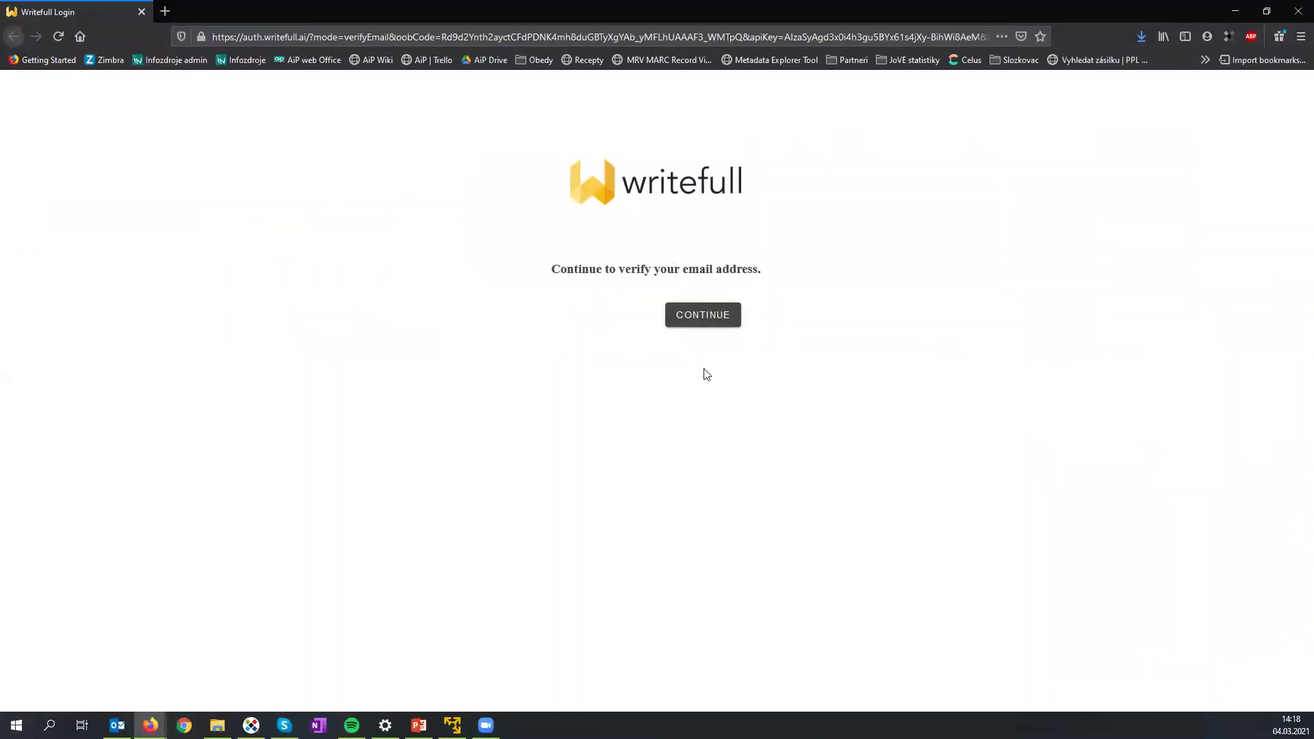
{"action": "left_click", "coordinate": [715, 322]}
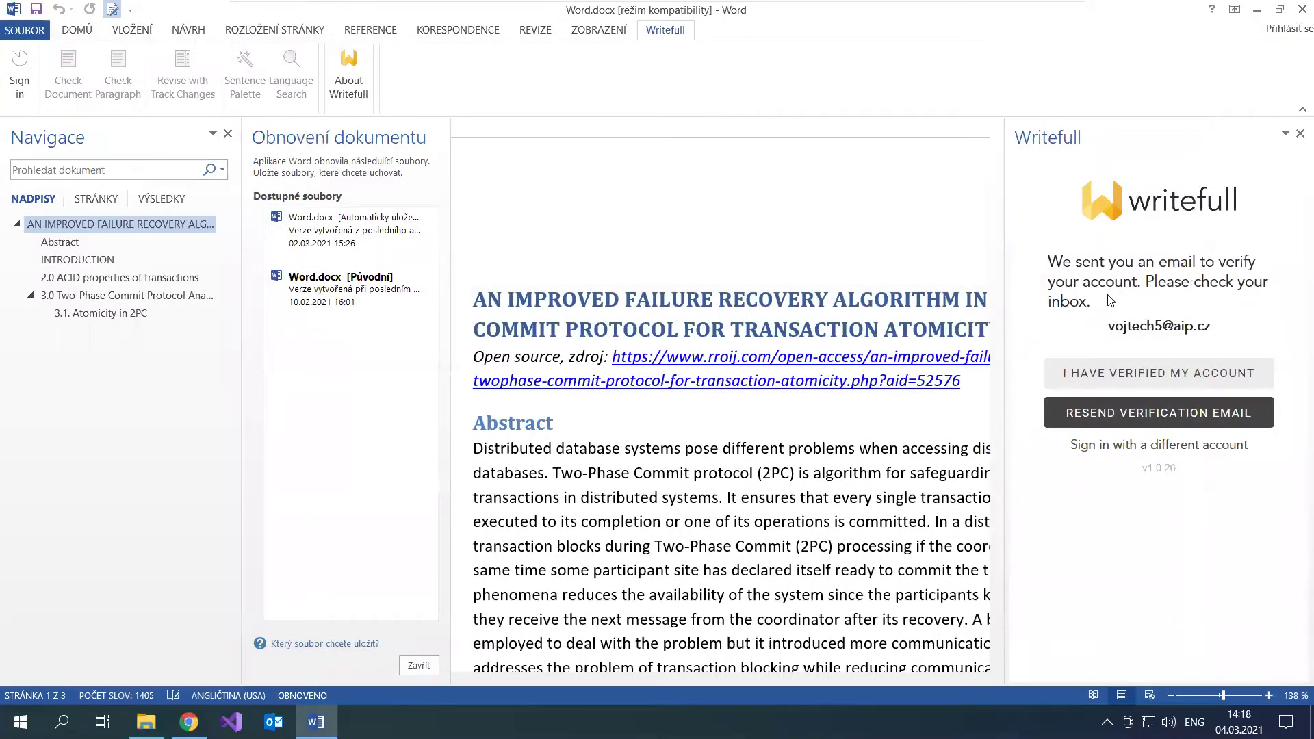
Step: Confirm with I HAVE VERIFIED MY ACCOUNT in the Writefull pane
{"action": "left_click", "coordinate": [1120, 376]}
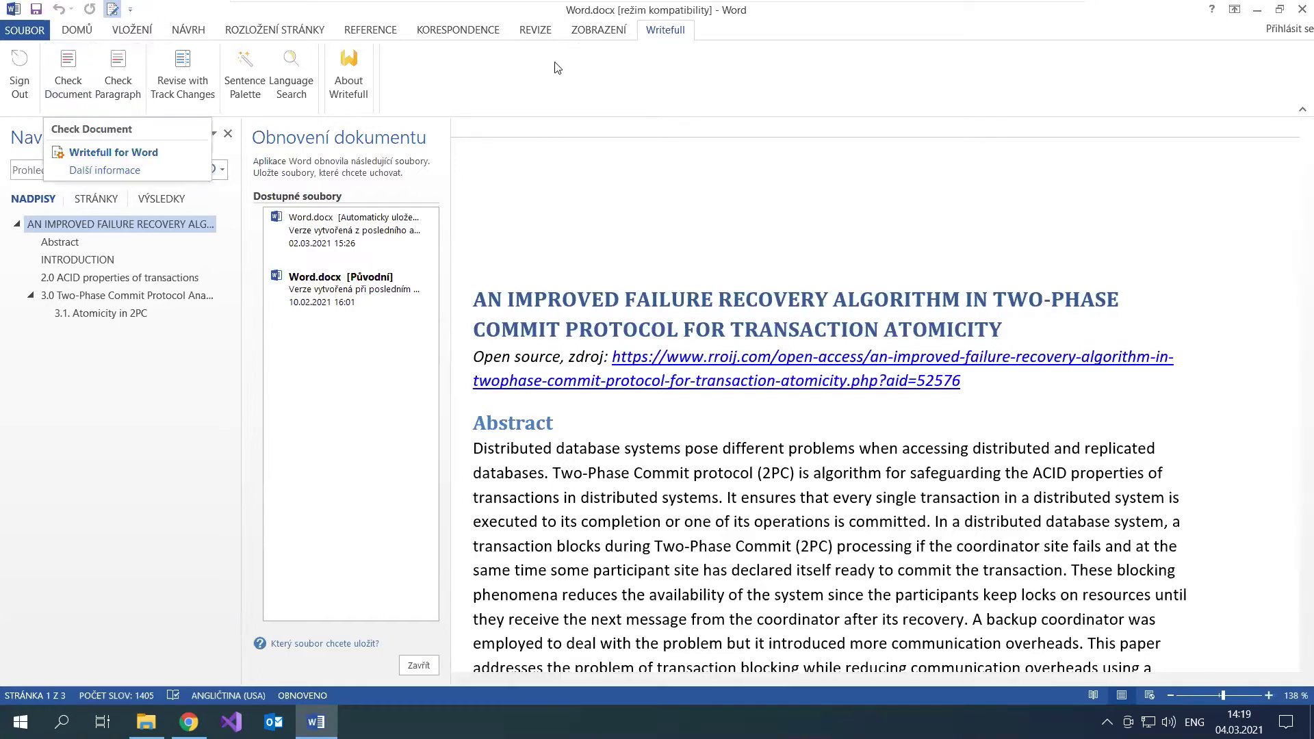
Step: Run Writefull Check Document, discarding Document Recovery versions and closing the Navigation pane
{"action": "left_click", "coordinate": [67, 84]}
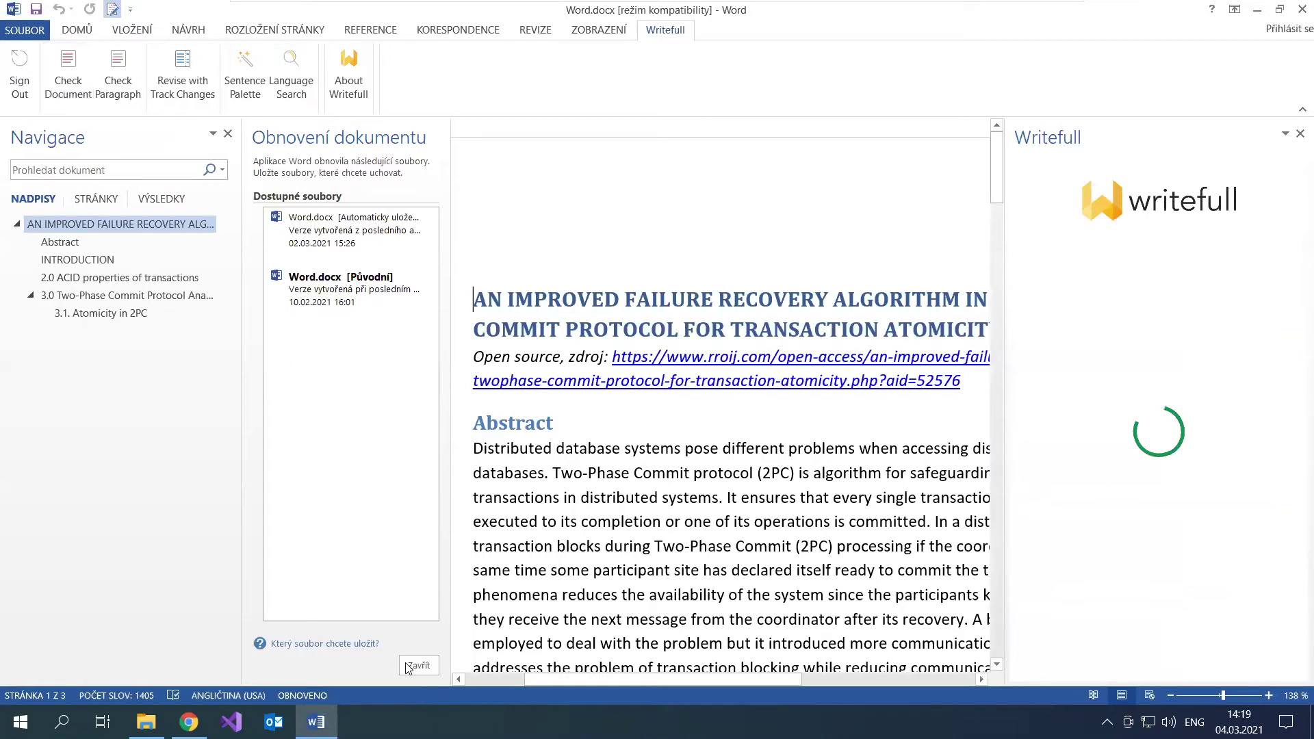
{"action": "left_click", "coordinate": [228, 135]}
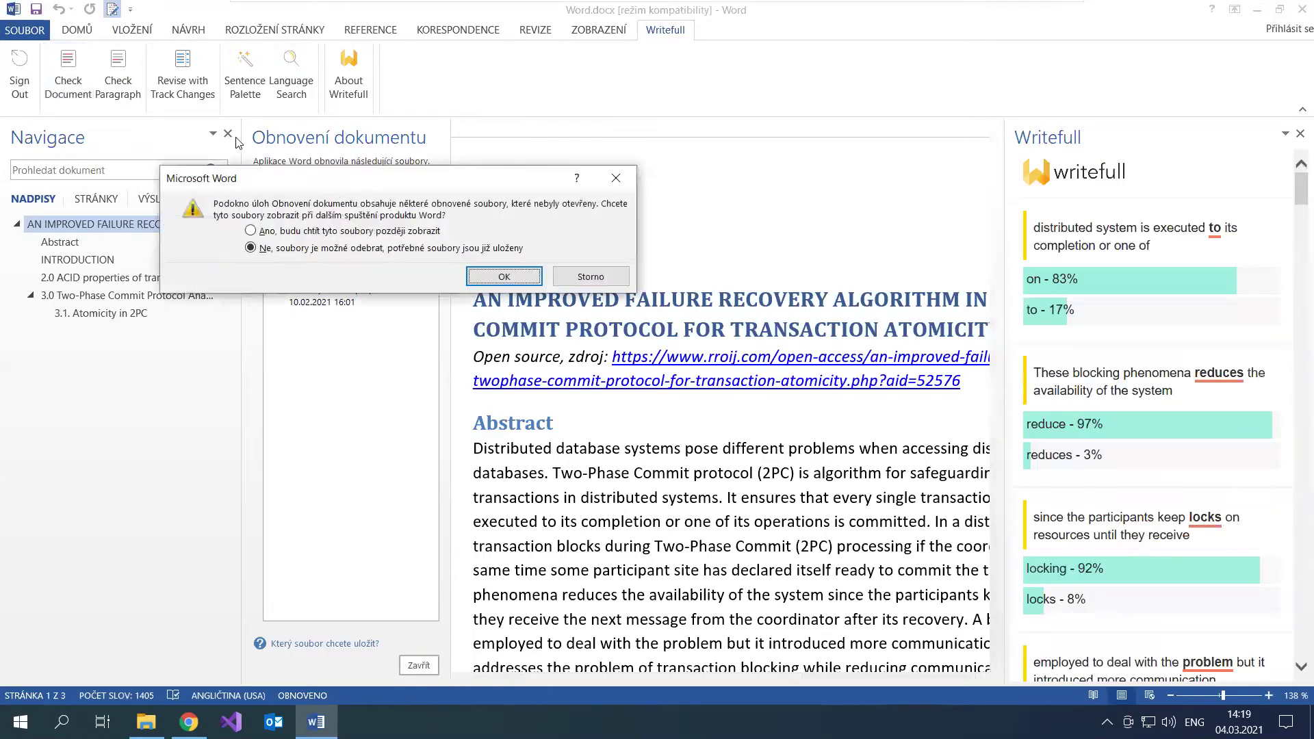
{"action": "left_click", "coordinate": [504, 277]}
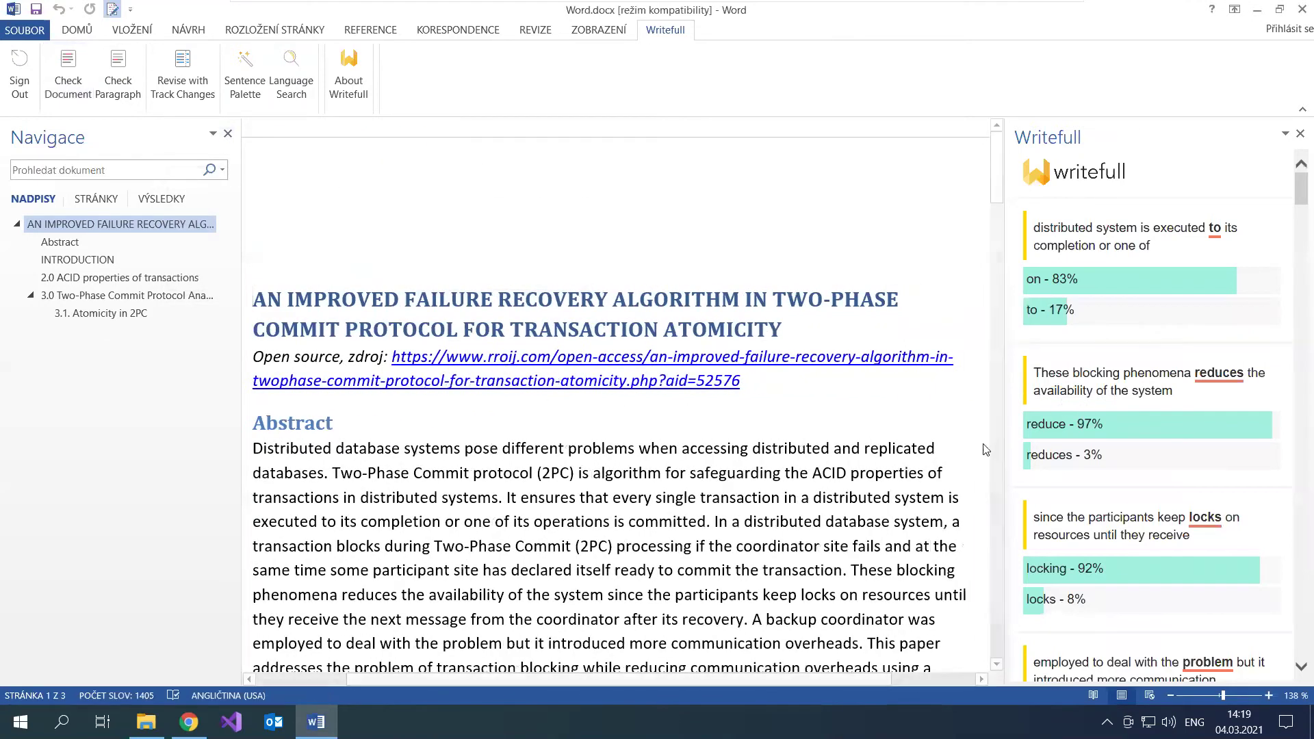
{"action": "scroll", "coordinate": [879, 299], "scroll_direction": "down", "scroll_amount": 3}
{"action": "scroll", "coordinate": [879, 299], "scroll_direction": "down", "scroll_amount": 4}
{"action": "scroll", "coordinate": [879, 299], "scroll_direction": "up", "scroll_amount": 3}
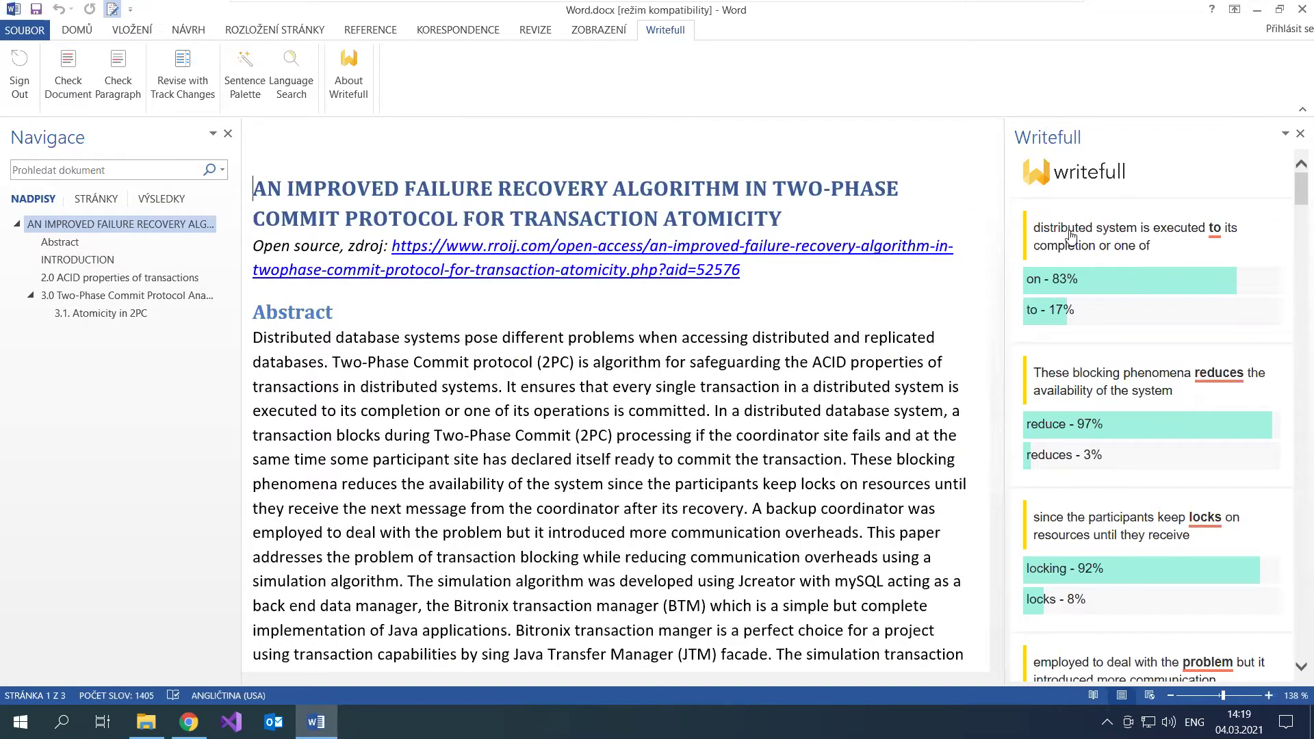
{"action": "scroll", "coordinate": [1225, 265], "scroll_direction": "down", "scroll_amount": 3}
{"action": "scroll", "coordinate": [1225, 264], "scroll_direction": "up", "scroll_amount": 3}
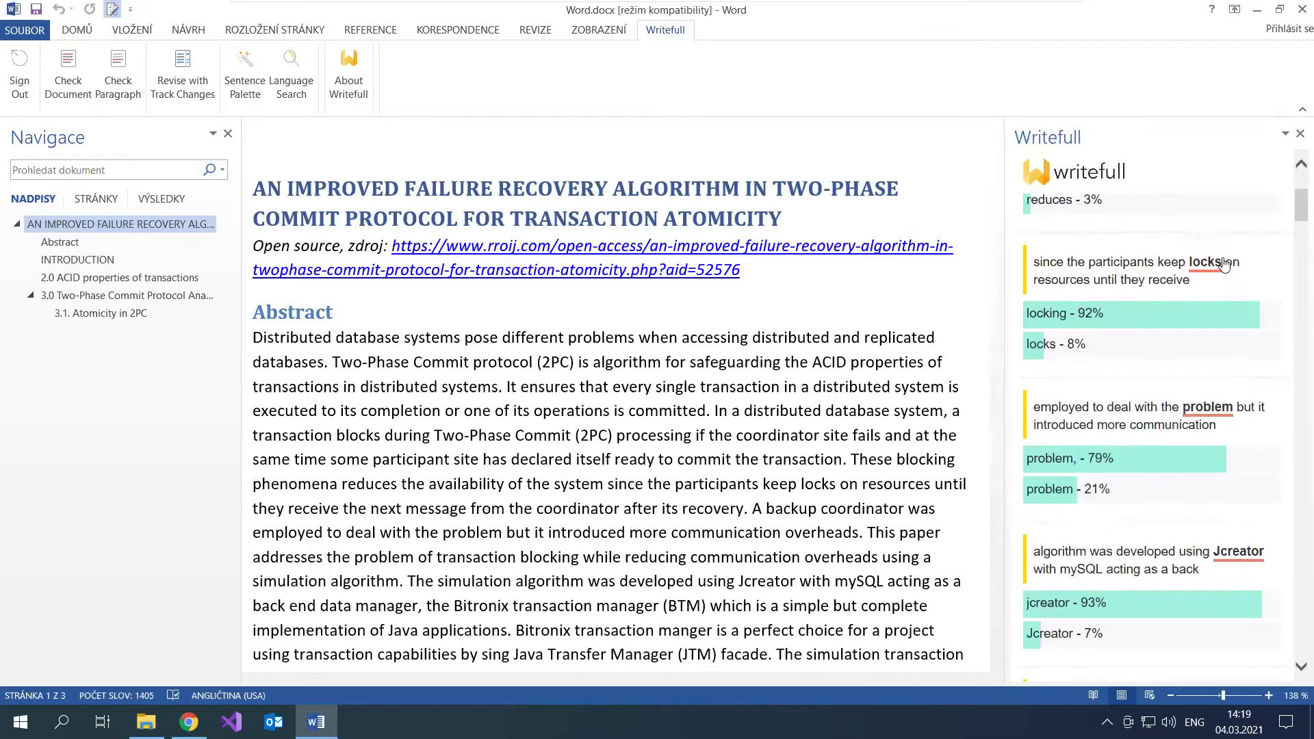
{"action": "left_click", "coordinate": [227, 134]}
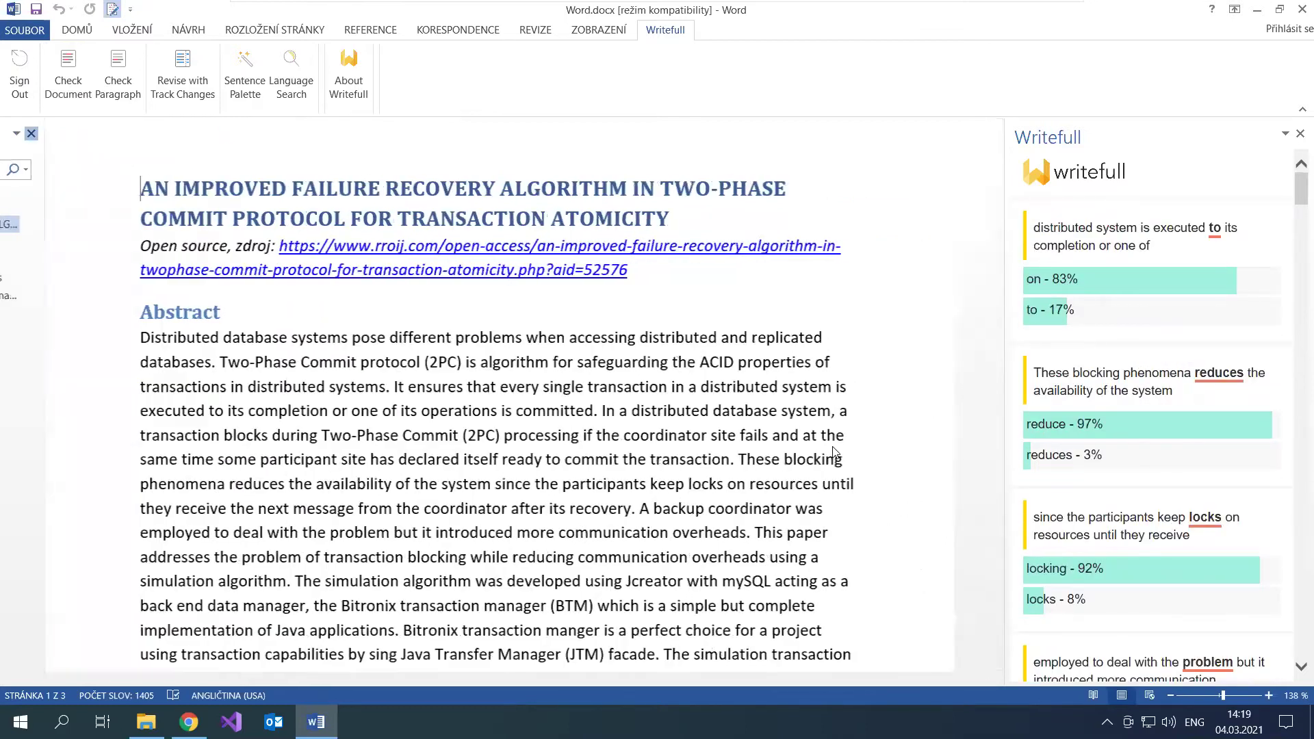
{"action": "left_click", "coordinate": [1125, 234]}
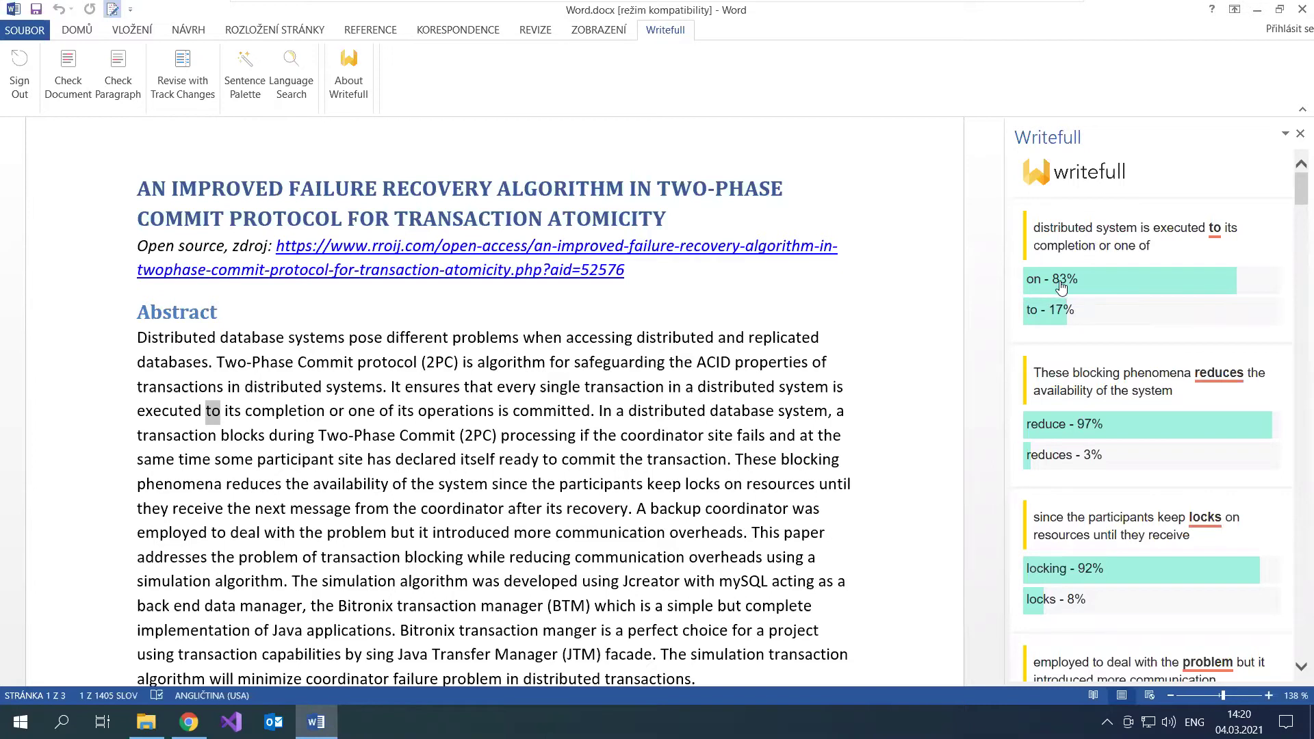
Step: Replace 'to' with Writefull's 'on' (83%) and keep 'reduces' as written
{"action": "left_click", "coordinate": [1124, 273]}
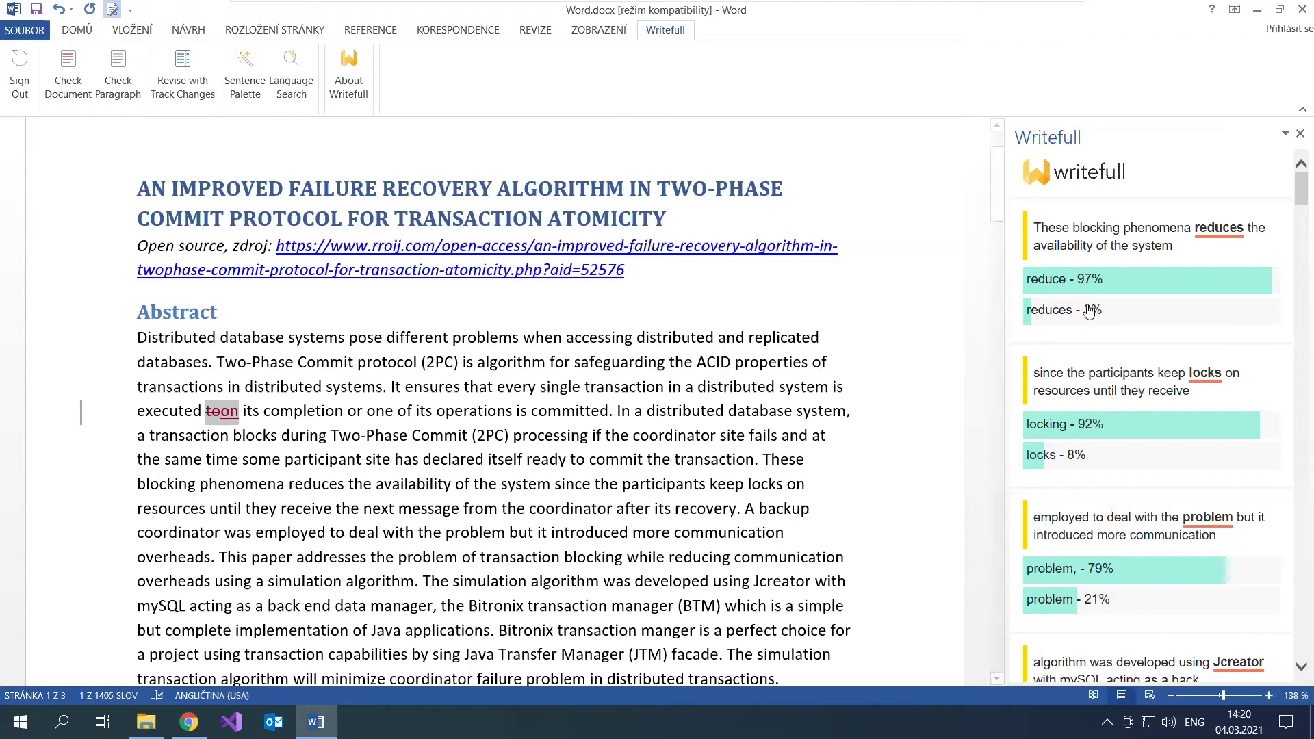
{"action": "left_click", "coordinate": [1122, 237]}
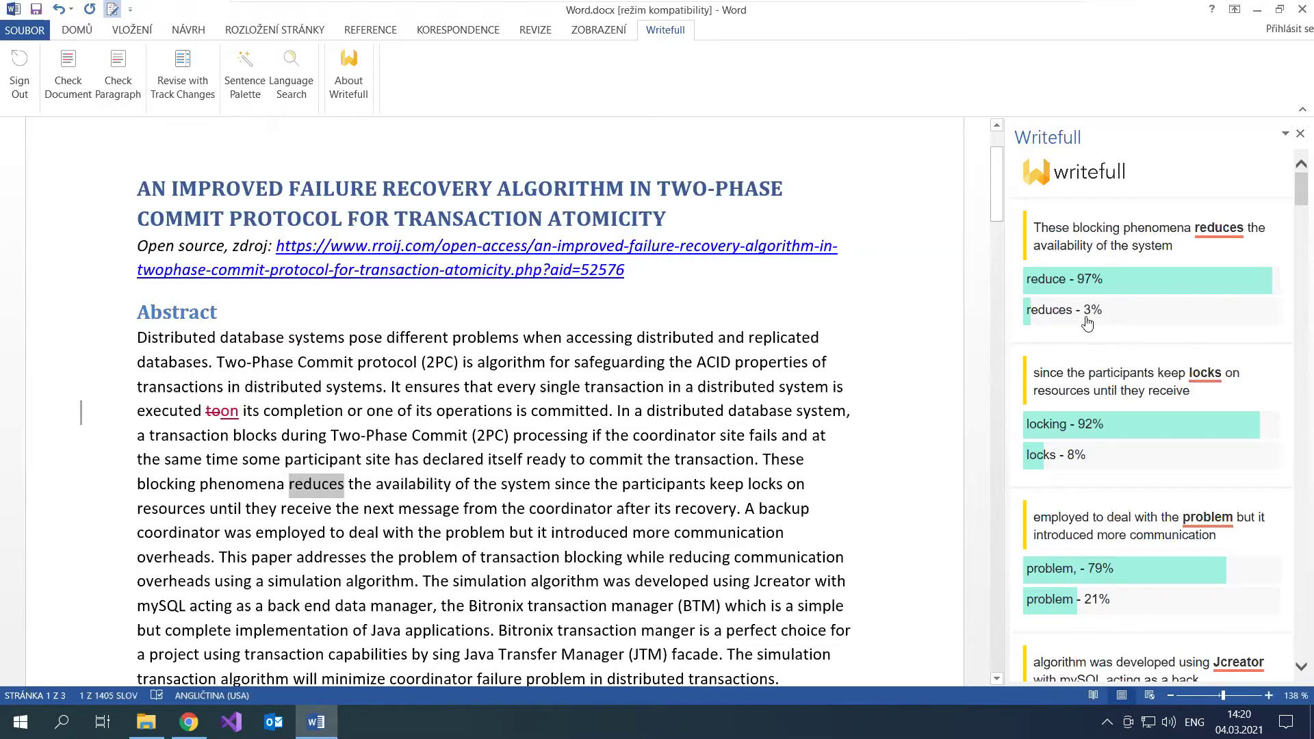
{"action": "left_click", "coordinate": [1088, 316]}
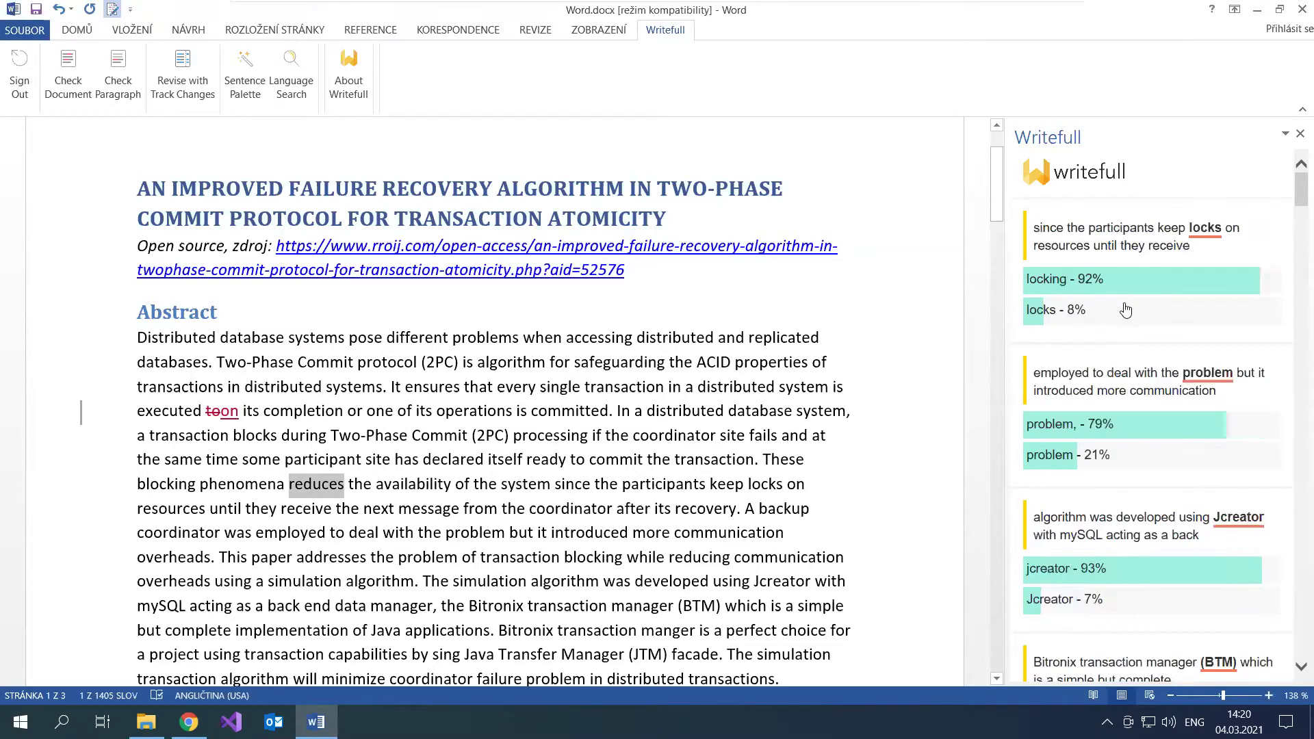
{"action": "left_click", "coordinate": [363, 485]}
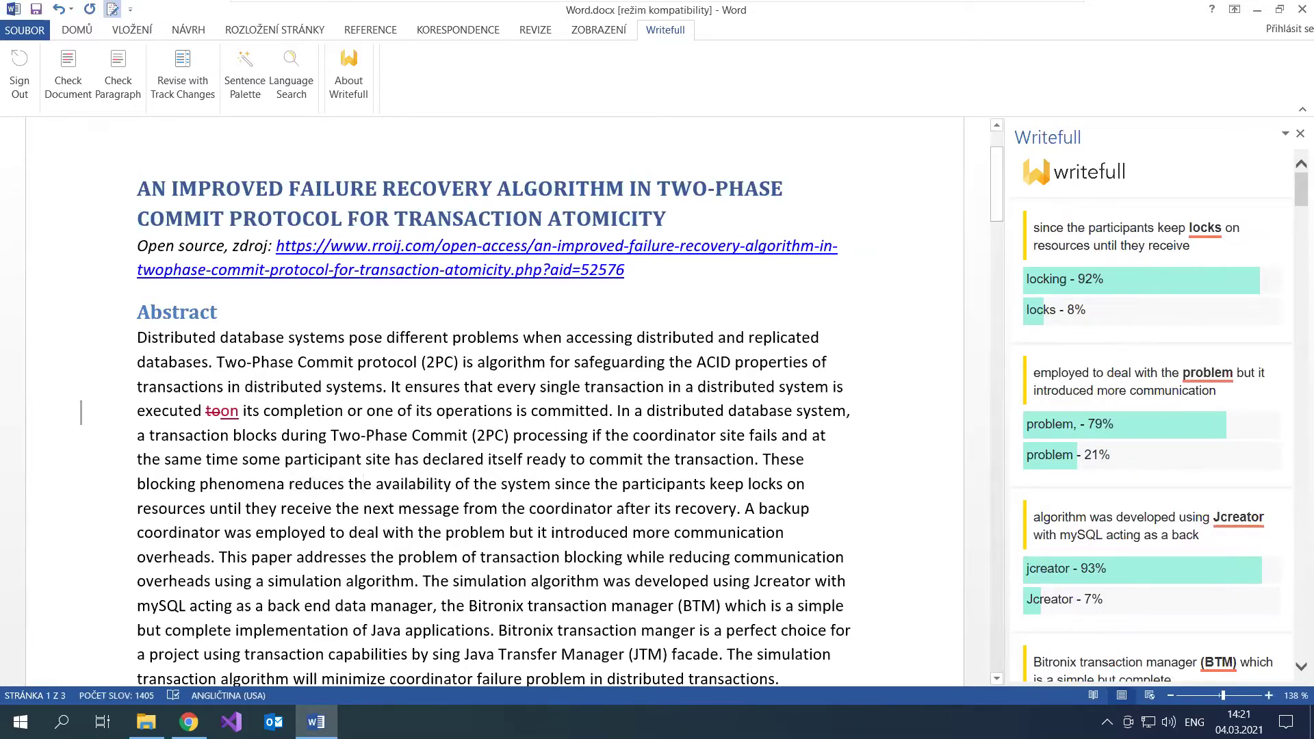
Step: Scroll through the remaining suggestion cards, then undo the 'on' replacement
{"action": "scroll", "coordinate": [1243, 214], "scroll_direction": "down", "scroll_amount": 15}
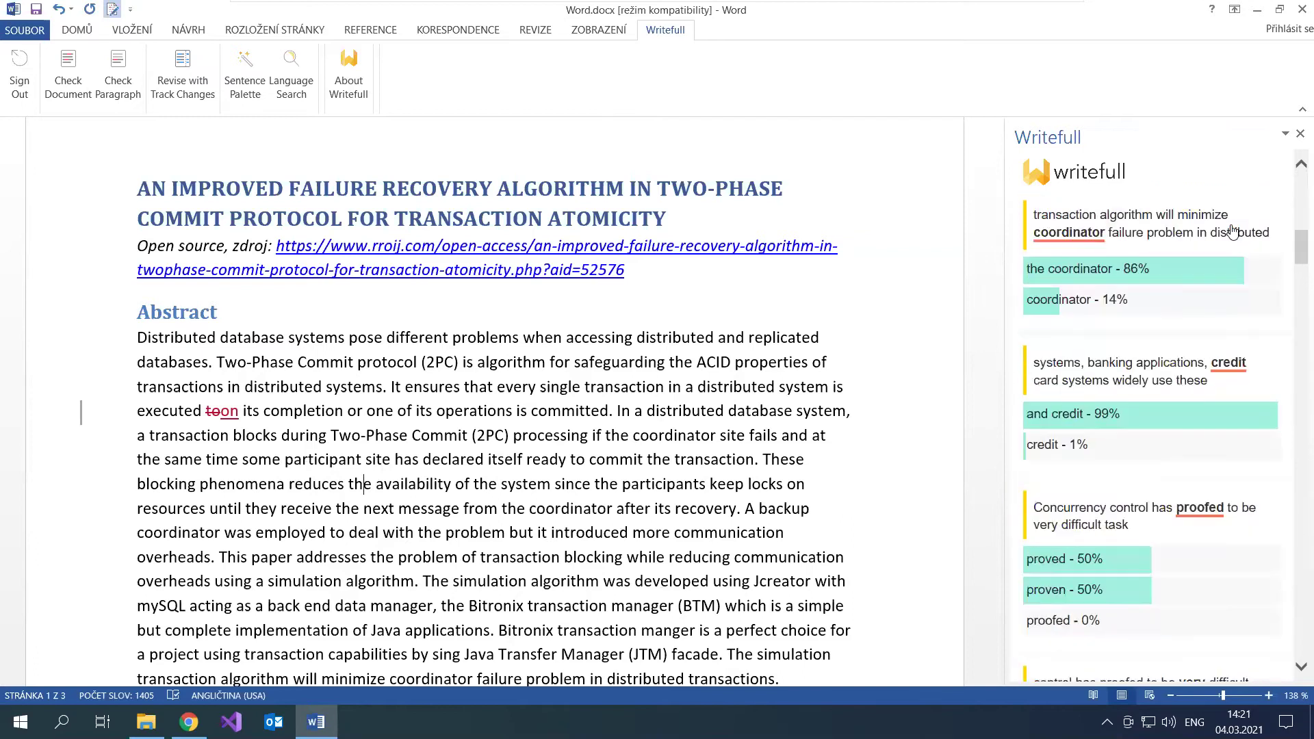
{"action": "scroll", "coordinate": [1216, 261], "scroll_direction": "down", "scroll_amount": 12}
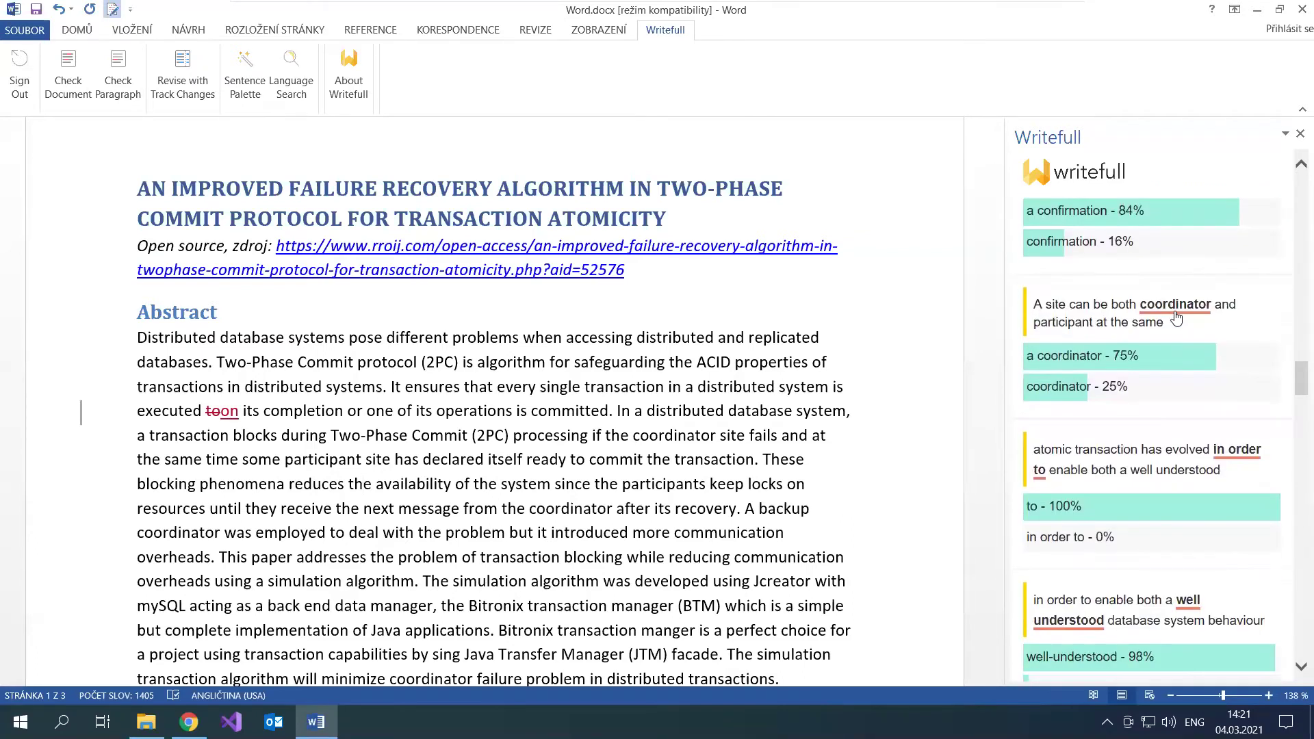
{"action": "scroll", "coordinate": [1175, 316], "scroll_direction": "down", "scroll_amount": 12}
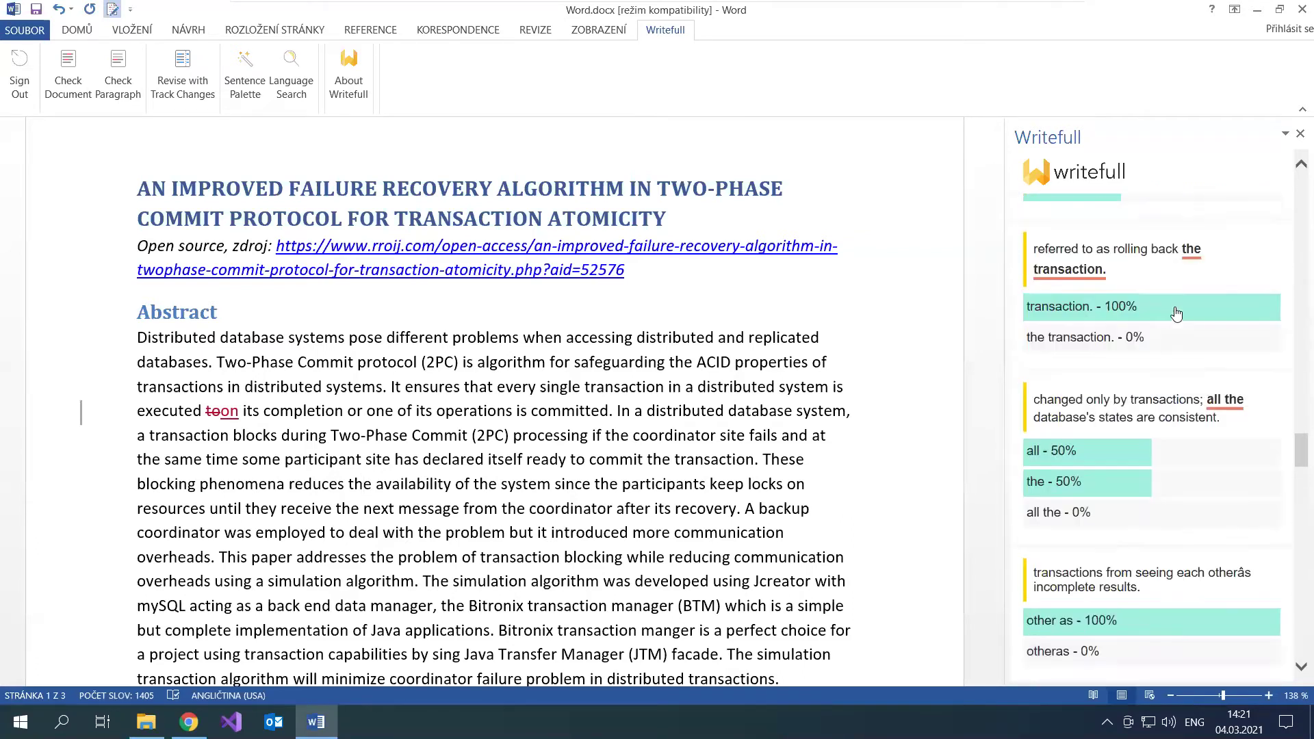
{"action": "scroll", "coordinate": [1176, 302], "scroll_direction": "down", "scroll_amount": 10}
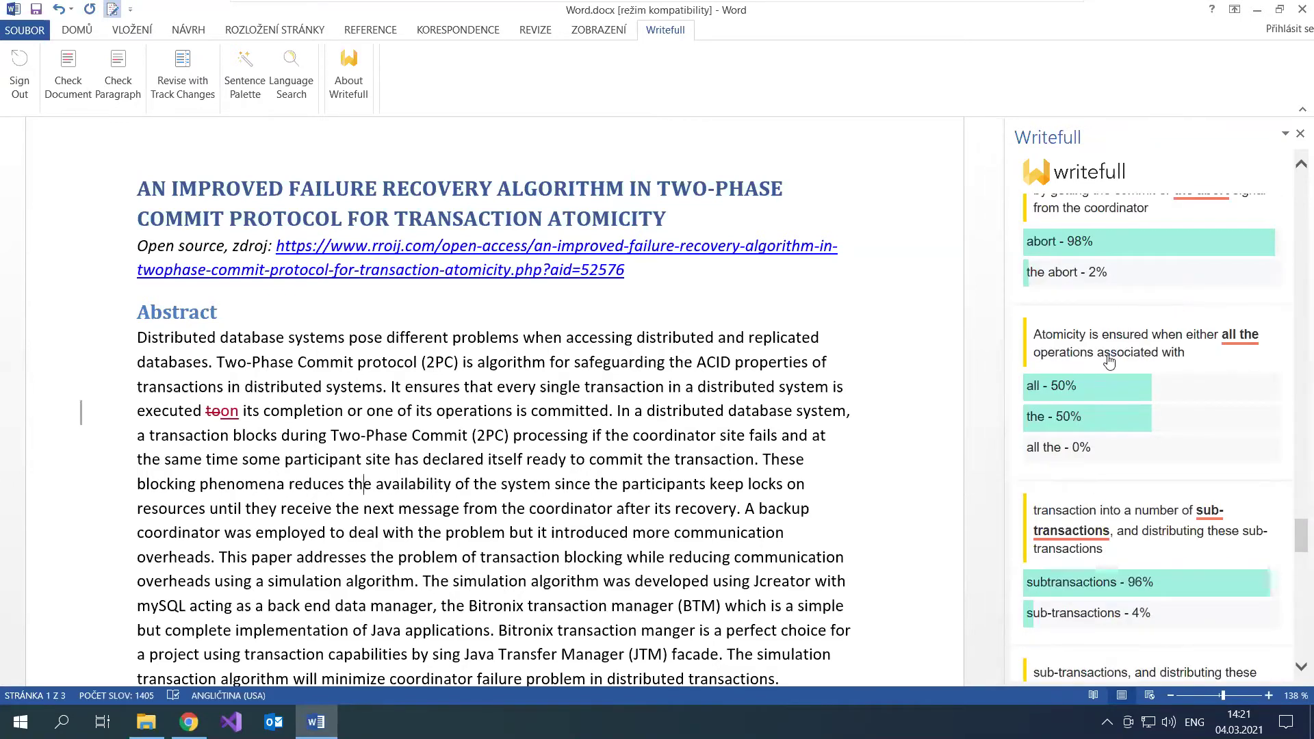
{"action": "scroll", "coordinate": [1109, 361], "scroll_direction": "down", "scroll_amount": 8}
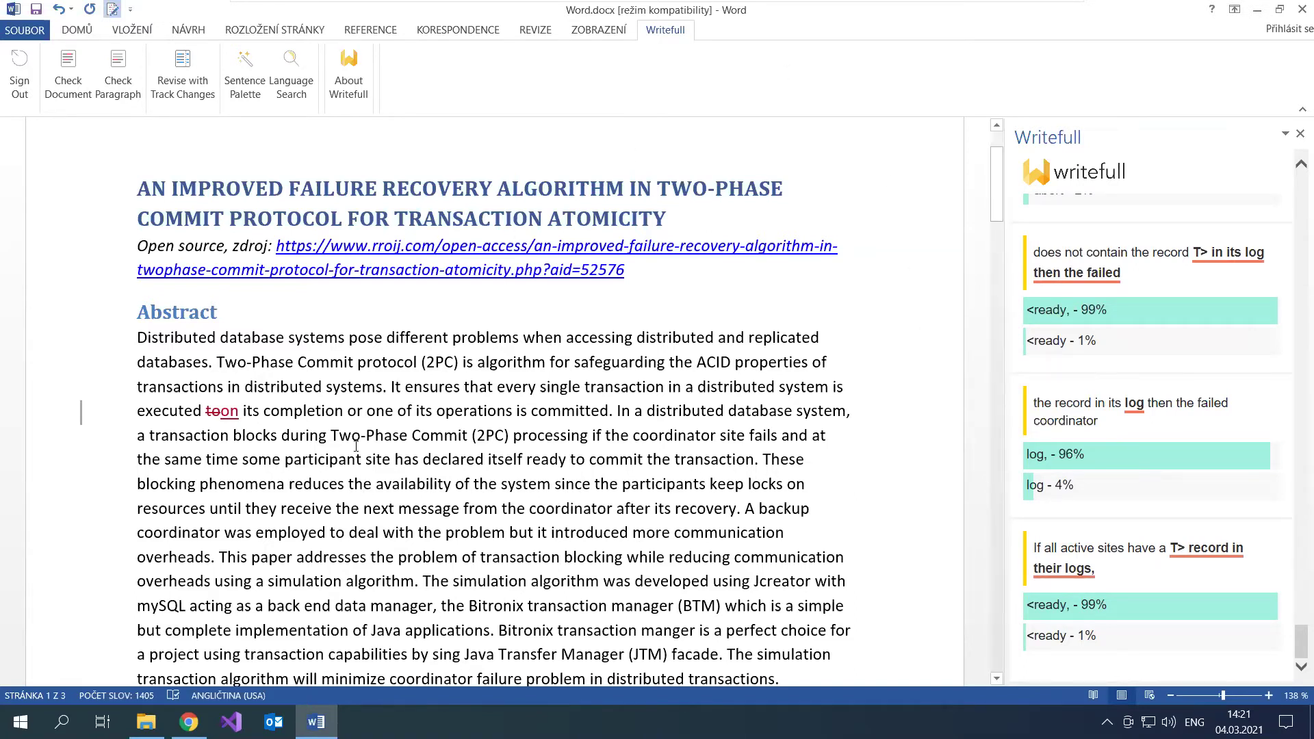
{"action": "key", "text": "ctrl+z"}
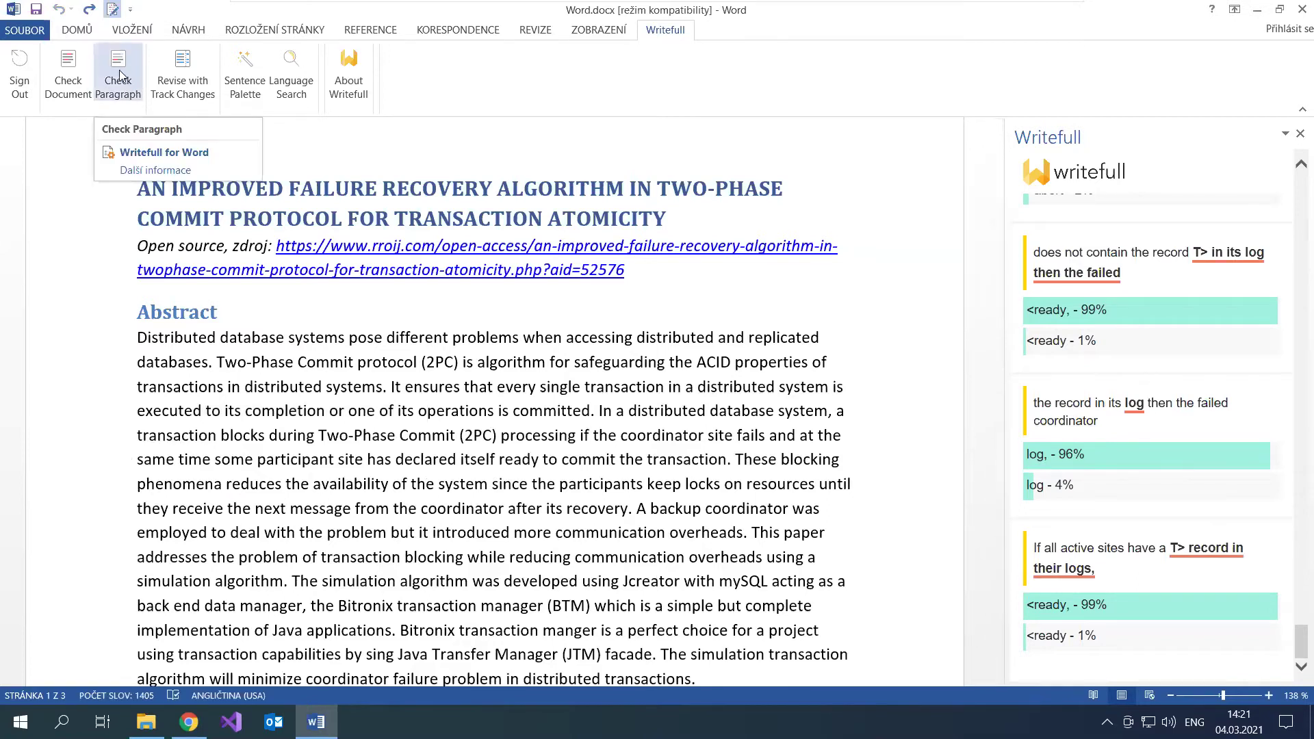
Step: Run Check Paragraph on the abstract, review the 'coordinator' suggestion, then close the Writefull pane
{"action": "left_click", "coordinate": [515, 508]}
{"action": "scroll", "coordinate": [489, 424], "scroll_direction": "down", "scroll_amount": 1}
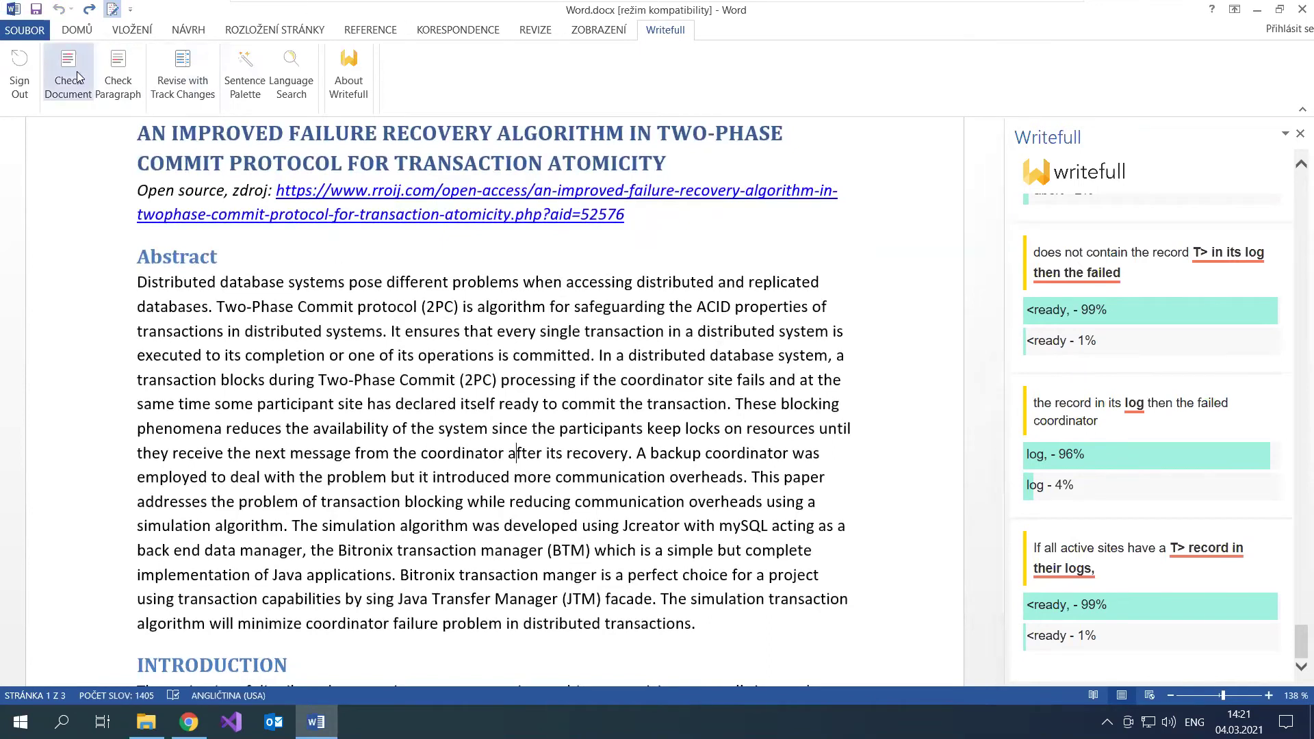
{"action": "left_click", "coordinate": [118, 68]}
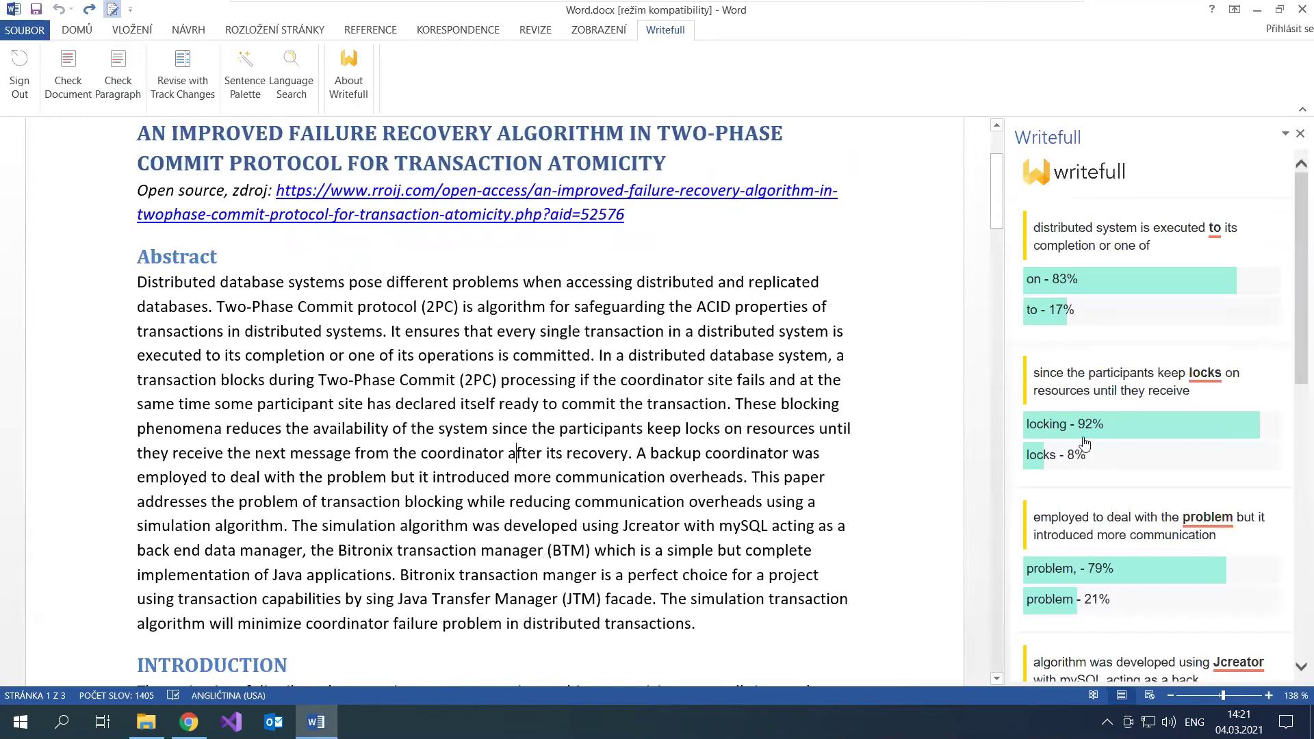
{"action": "scroll", "coordinate": [1221, 351], "scroll_direction": "down", "scroll_amount": 2}
{"action": "scroll", "coordinate": [1221, 351], "scroll_direction": "down", "scroll_amount": 10}
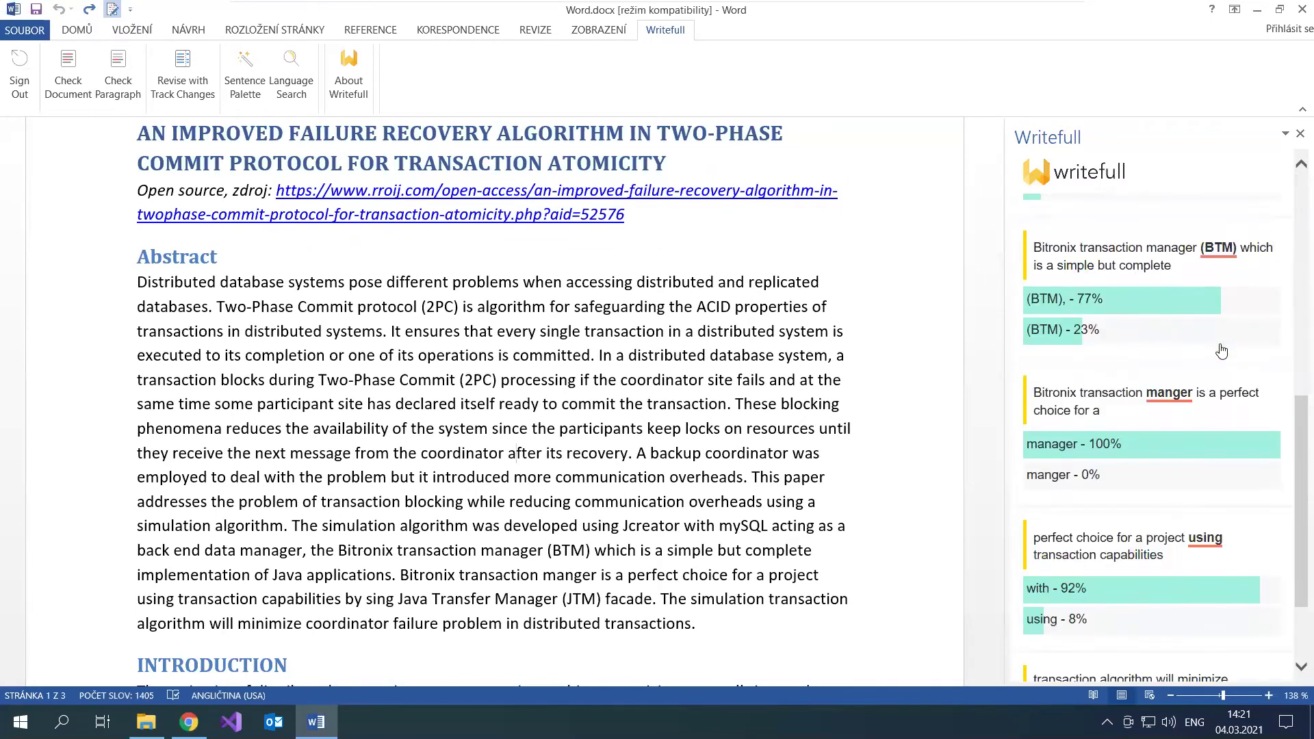
{"action": "left_click", "coordinate": [1197, 545]}
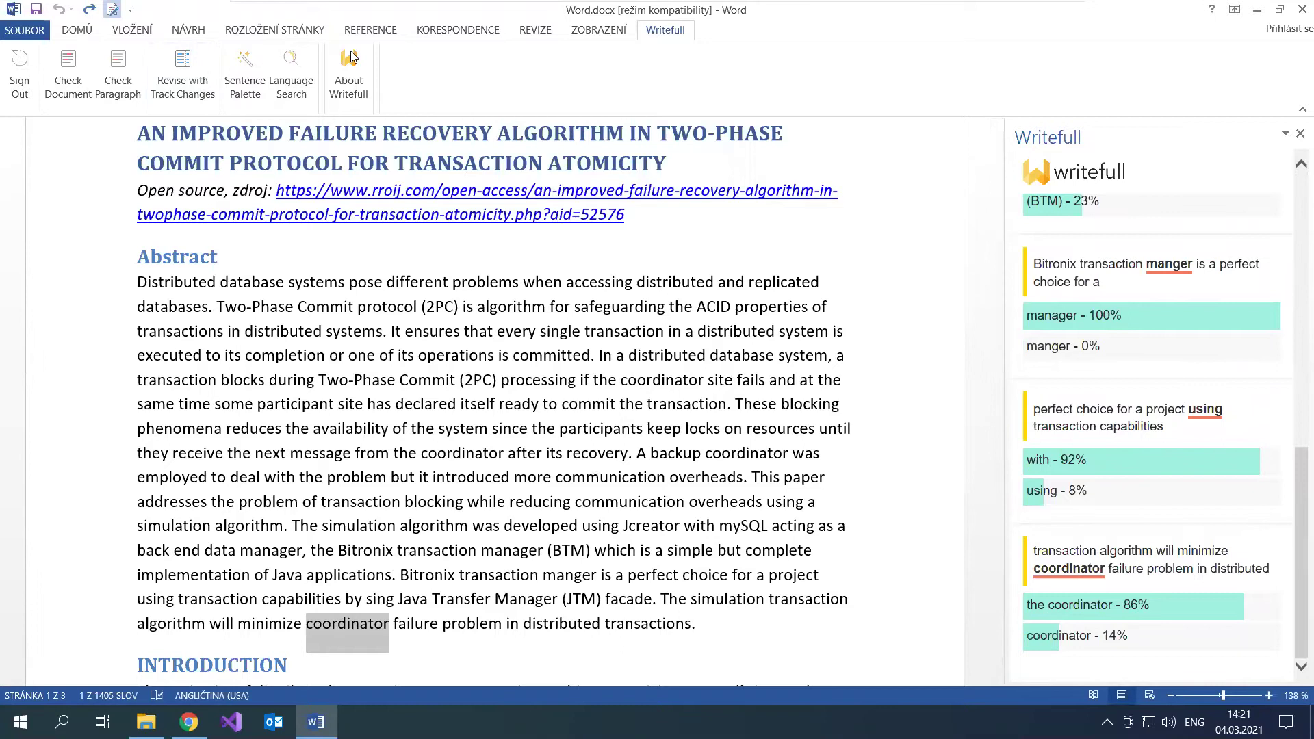
{"action": "left_click", "coordinate": [655, 355]}
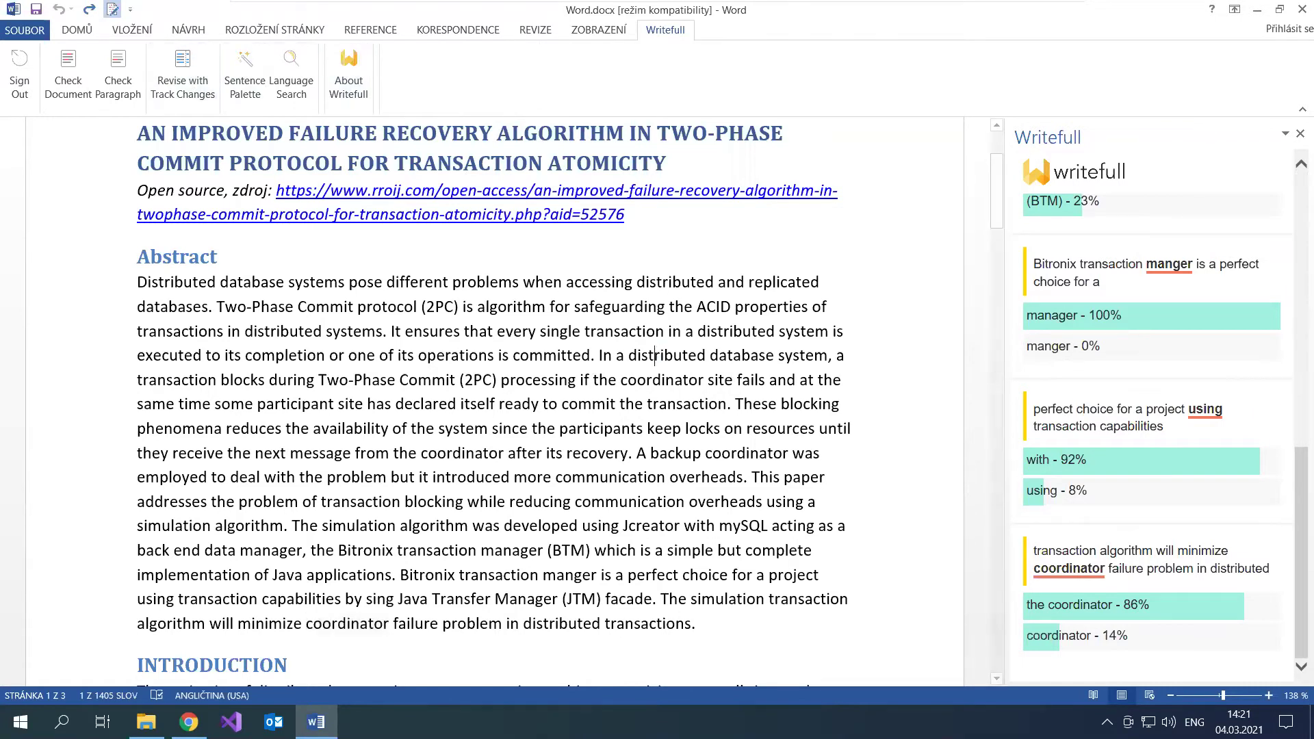
{"action": "left_click", "coordinate": [1300, 134]}
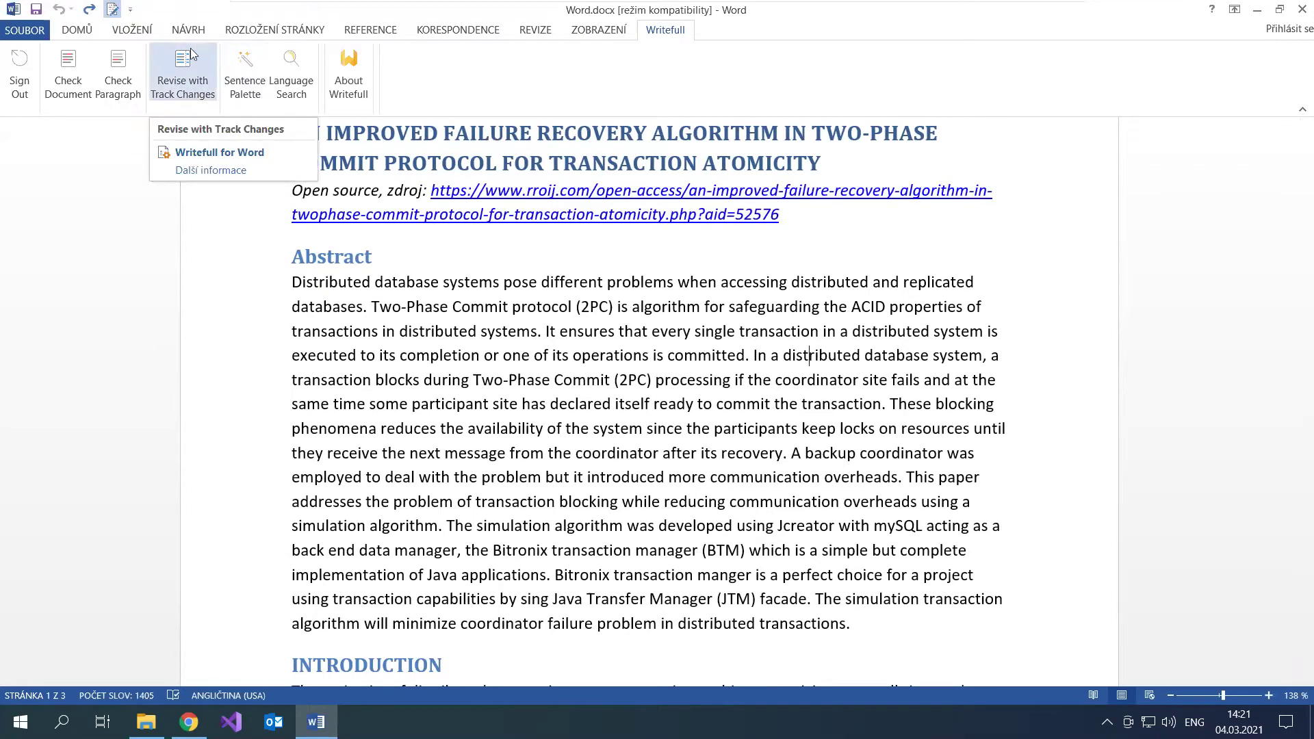
Step: Check the abstract paragraph, then use Revise with Track Changes to apply every Writefull suggestion
{"action": "left_click", "coordinate": [370, 307]}
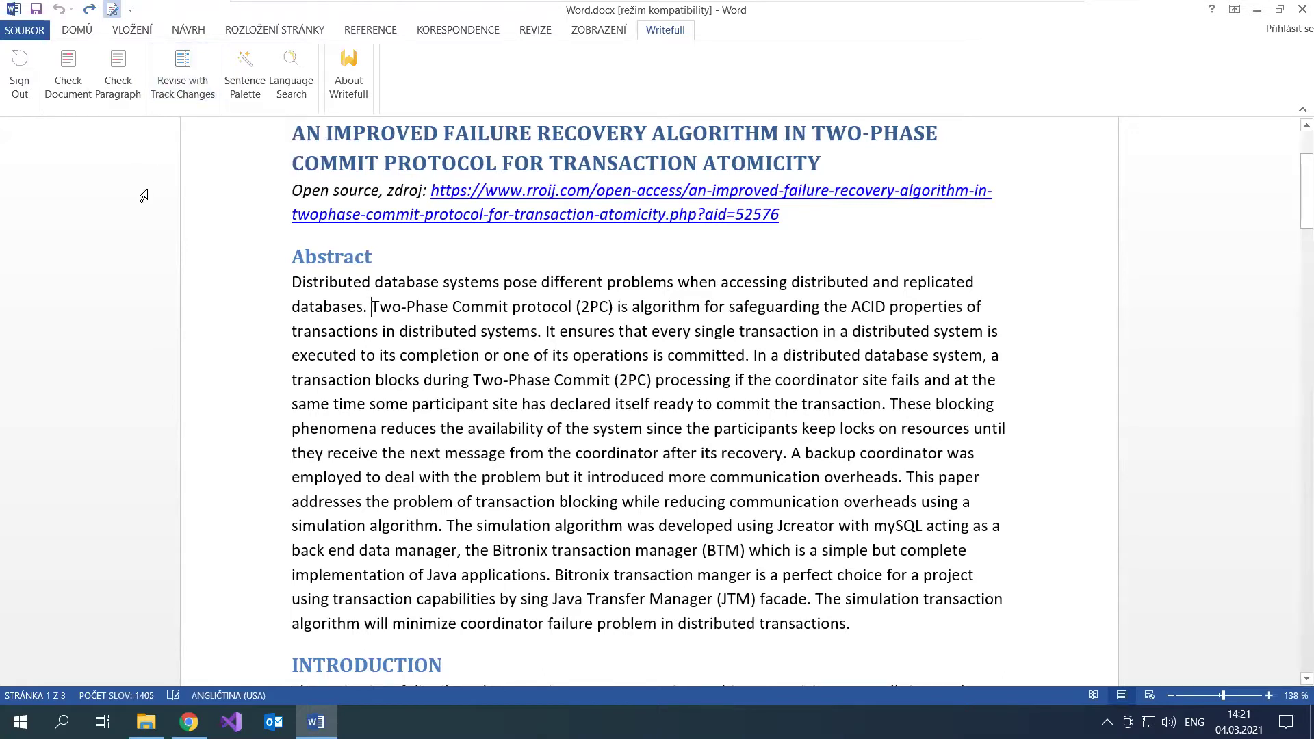
{"action": "left_click", "coordinate": [118, 71]}
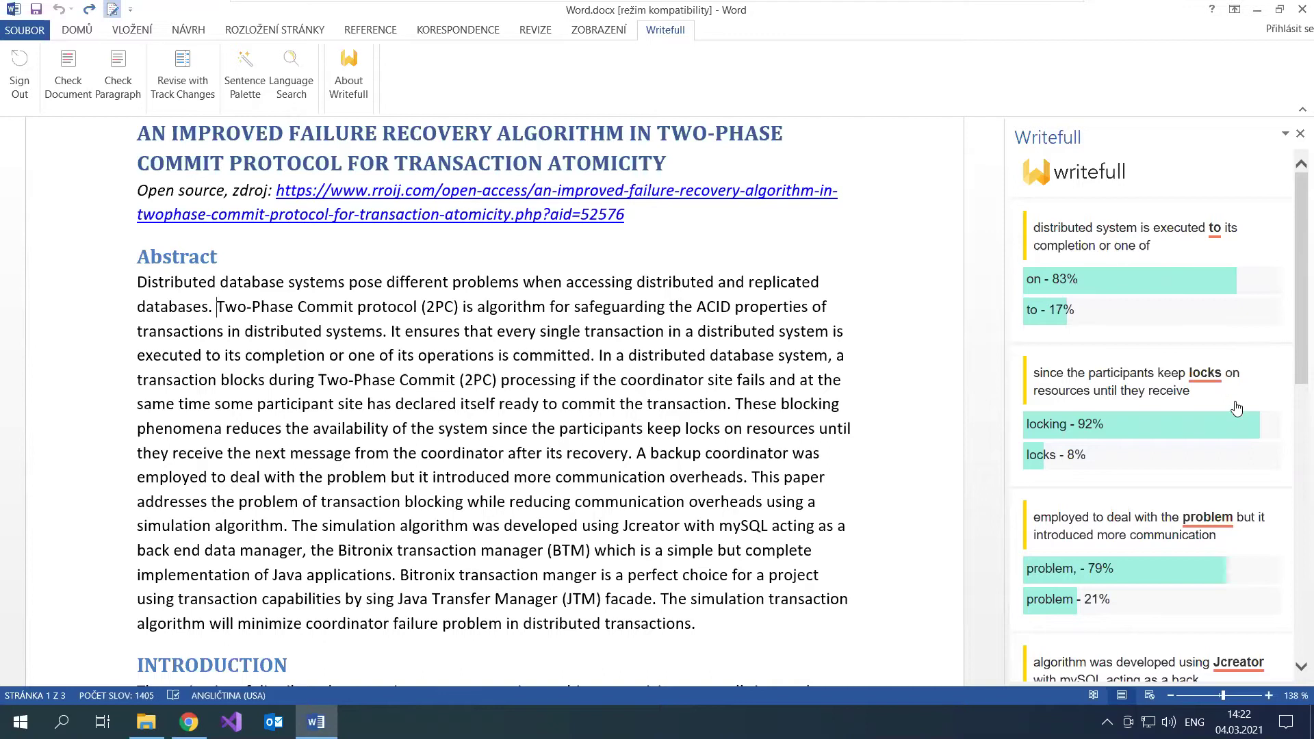
{"action": "scroll", "coordinate": [1235, 408], "scroll_direction": "down", "scroll_amount": 1}
{"action": "scroll", "coordinate": [1232, 411], "scroll_direction": "up", "scroll_amount": 1}
{"action": "left_click", "coordinate": [191, 65]}
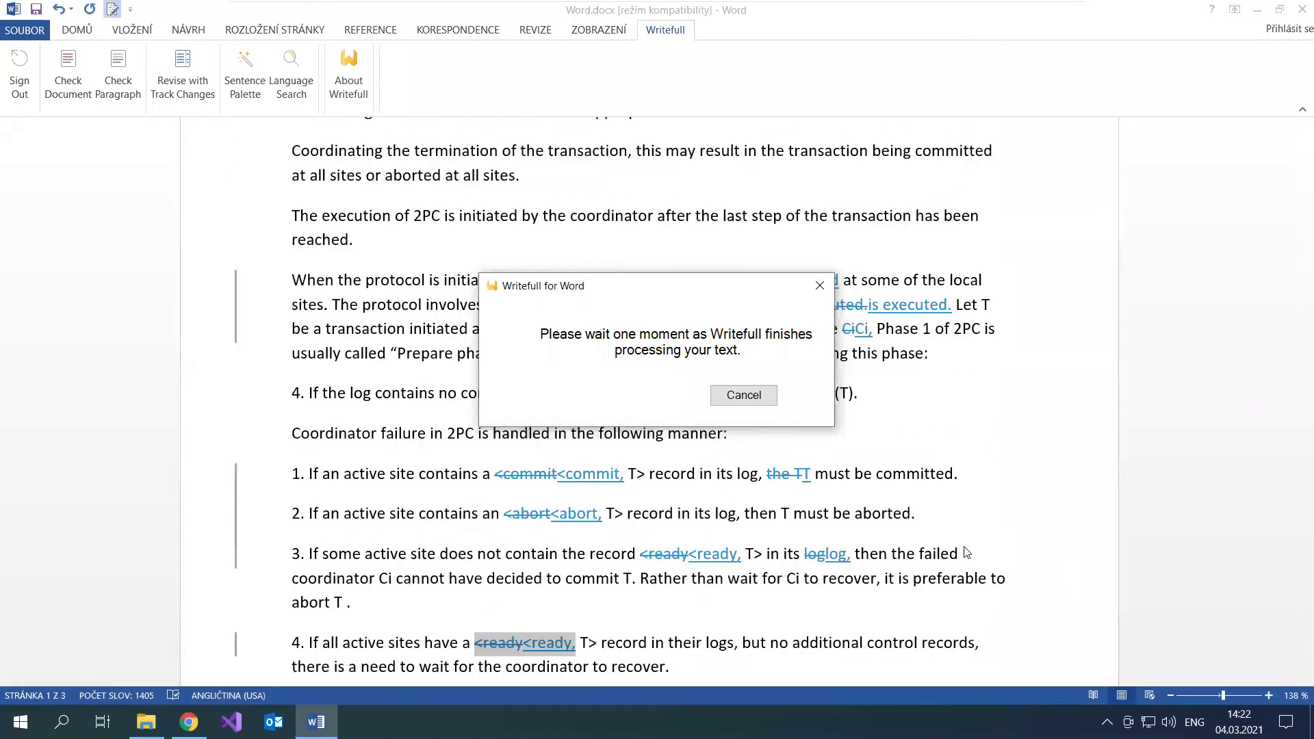
{"action": "scroll", "coordinate": [912, 355], "scroll_direction": "up", "scroll_amount": 20}
{"action": "scroll", "coordinate": [912, 355], "scroll_direction": "up", "scroll_amount": 15}
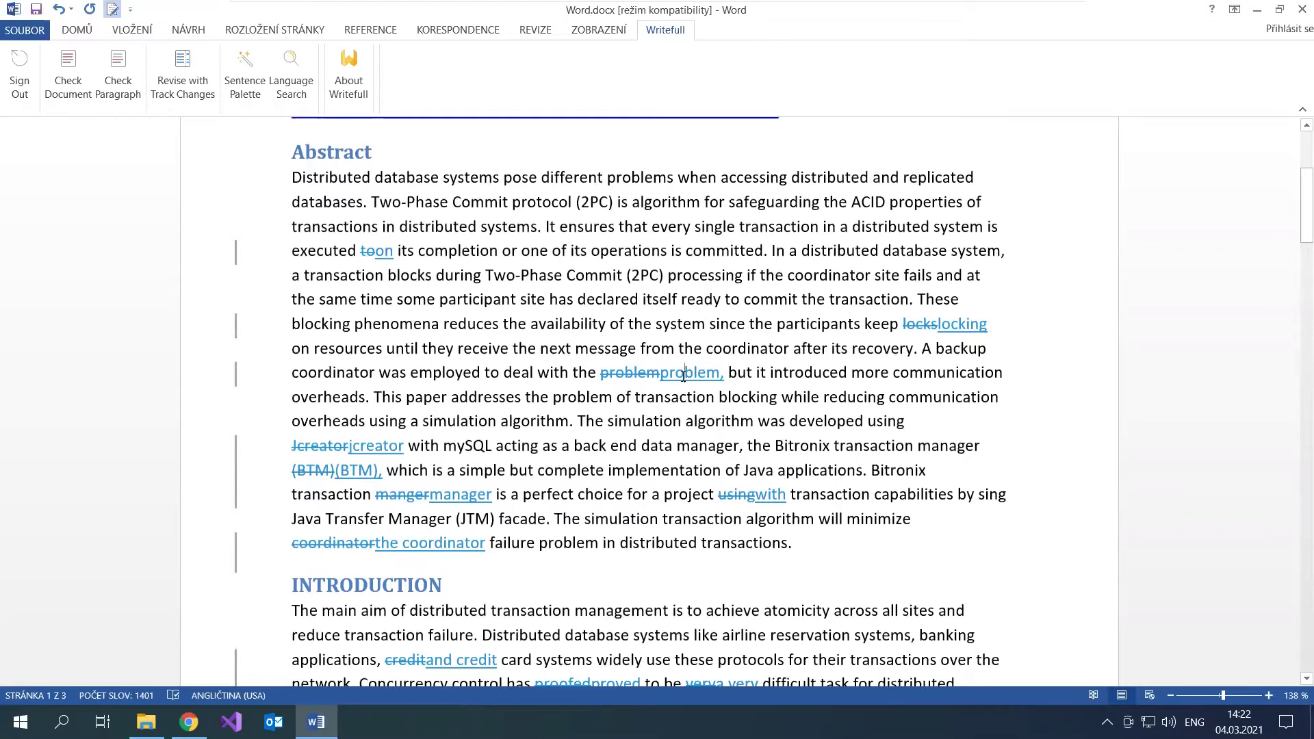
Step: Accept the tracked insertion and deletion of 'problem' in the abstract, leaving the jcreator revision unchanged
{"action": "right_click", "coordinate": [684, 376]}
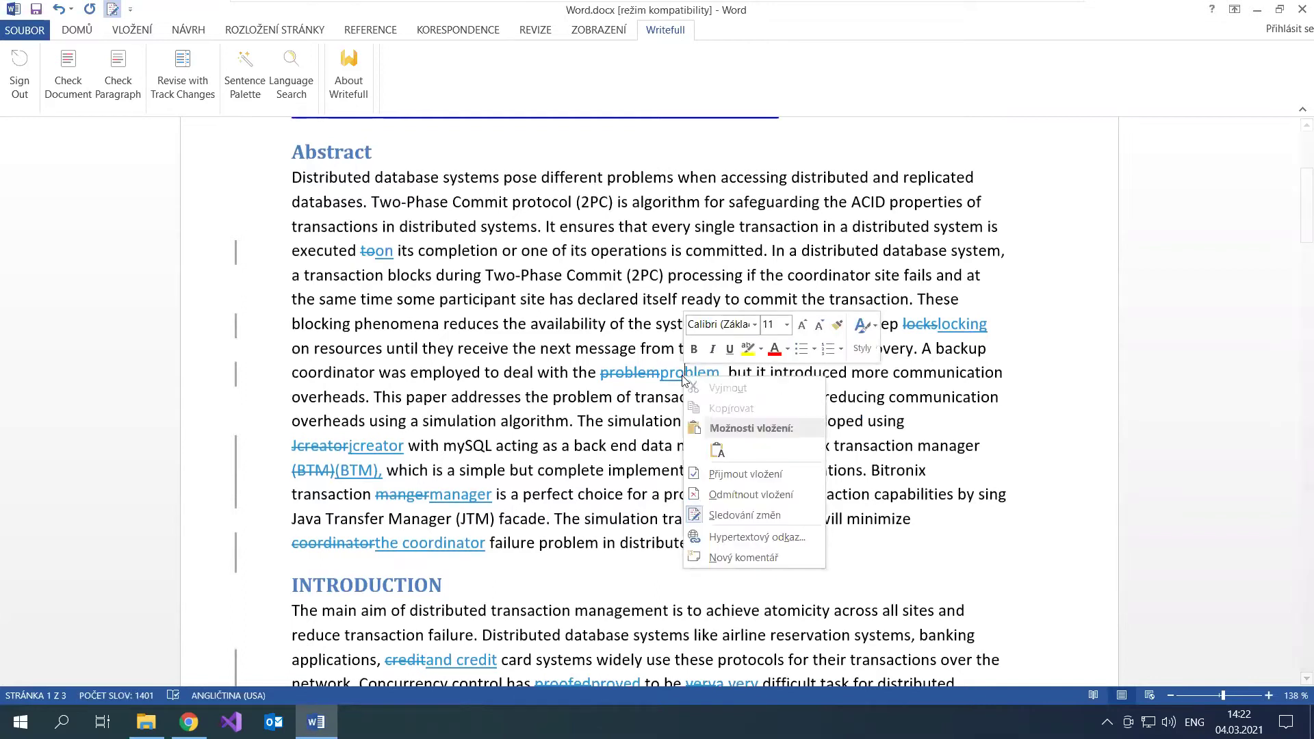
{"action": "left_click", "coordinate": [747, 474]}
{"action": "right_click", "coordinate": [633, 370]}
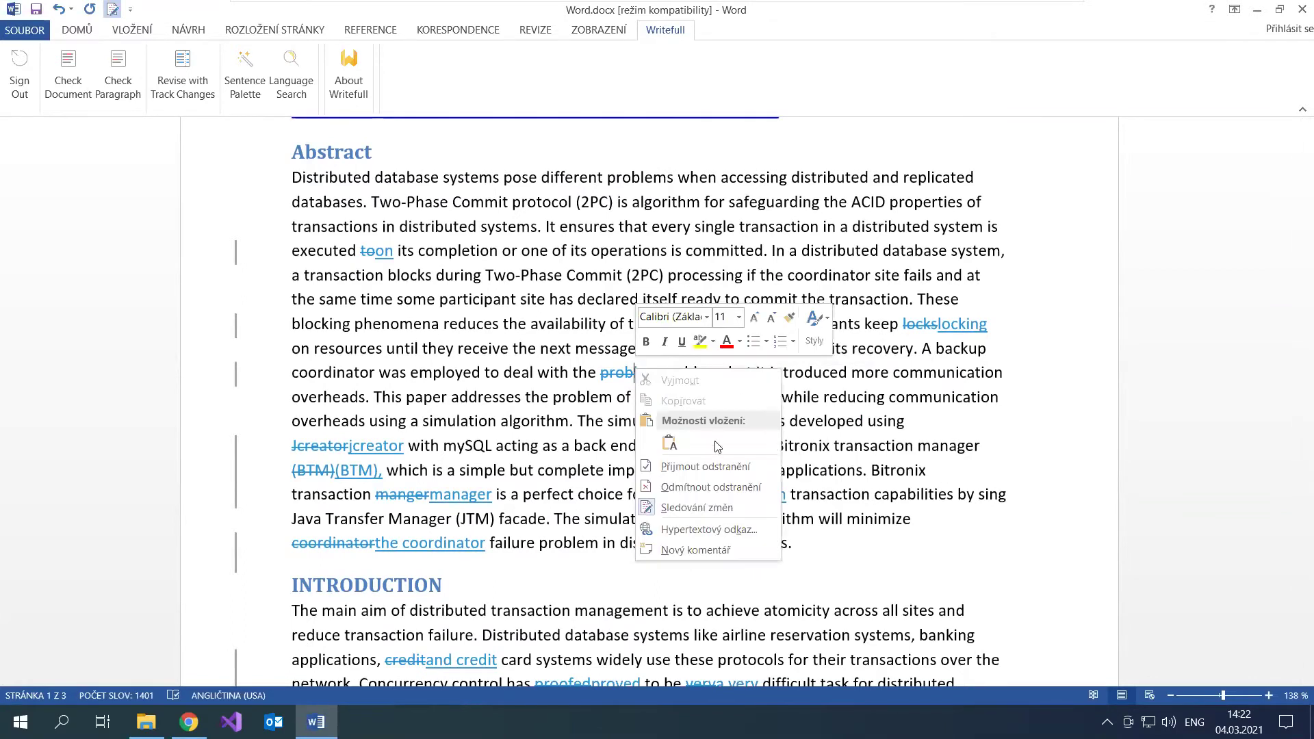
{"action": "left_click", "coordinate": [719, 466]}
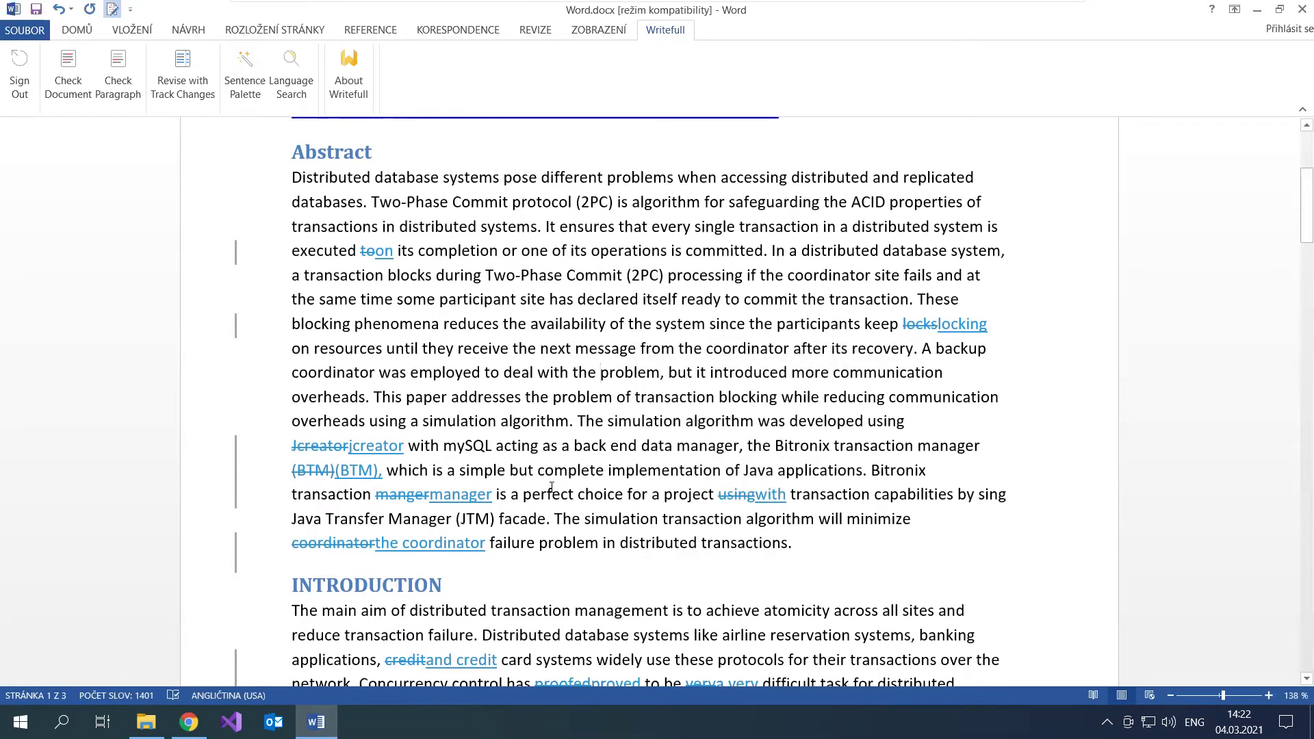
{"action": "right_click", "coordinate": [349, 445]}
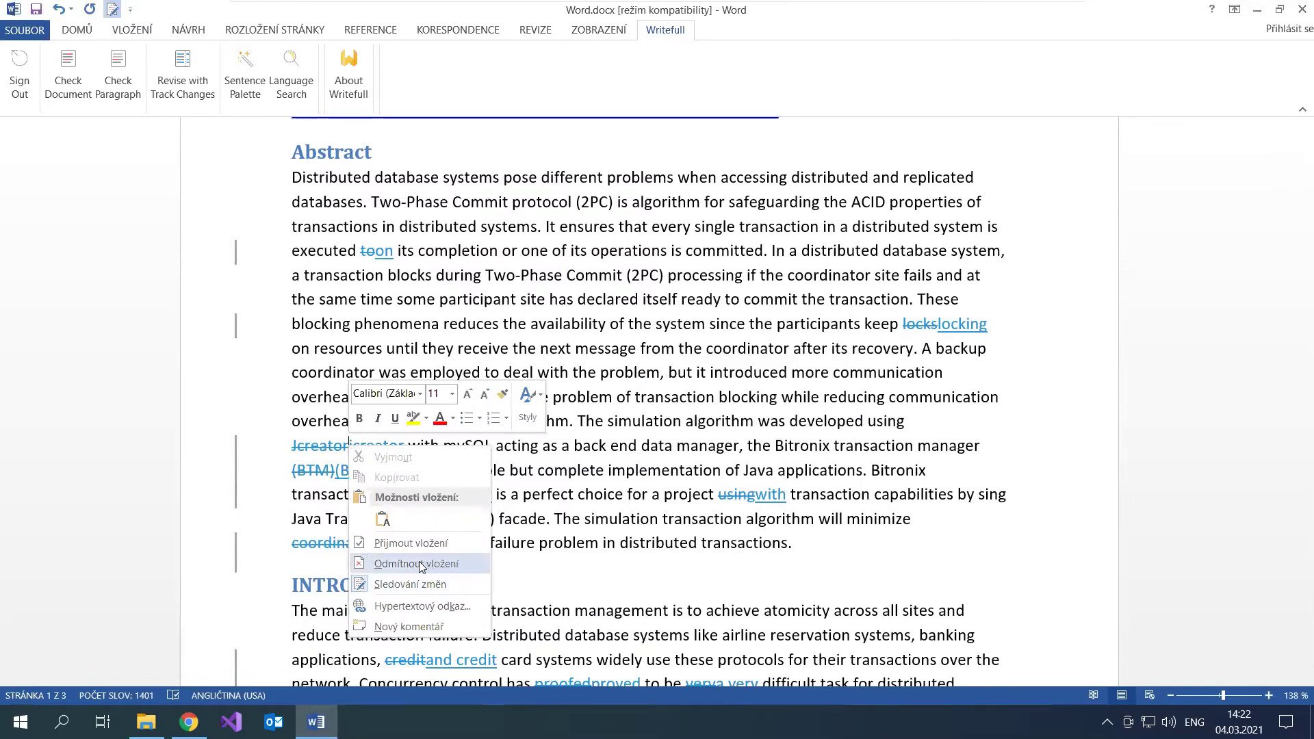
{"action": "left_click", "coordinate": [678, 313]}
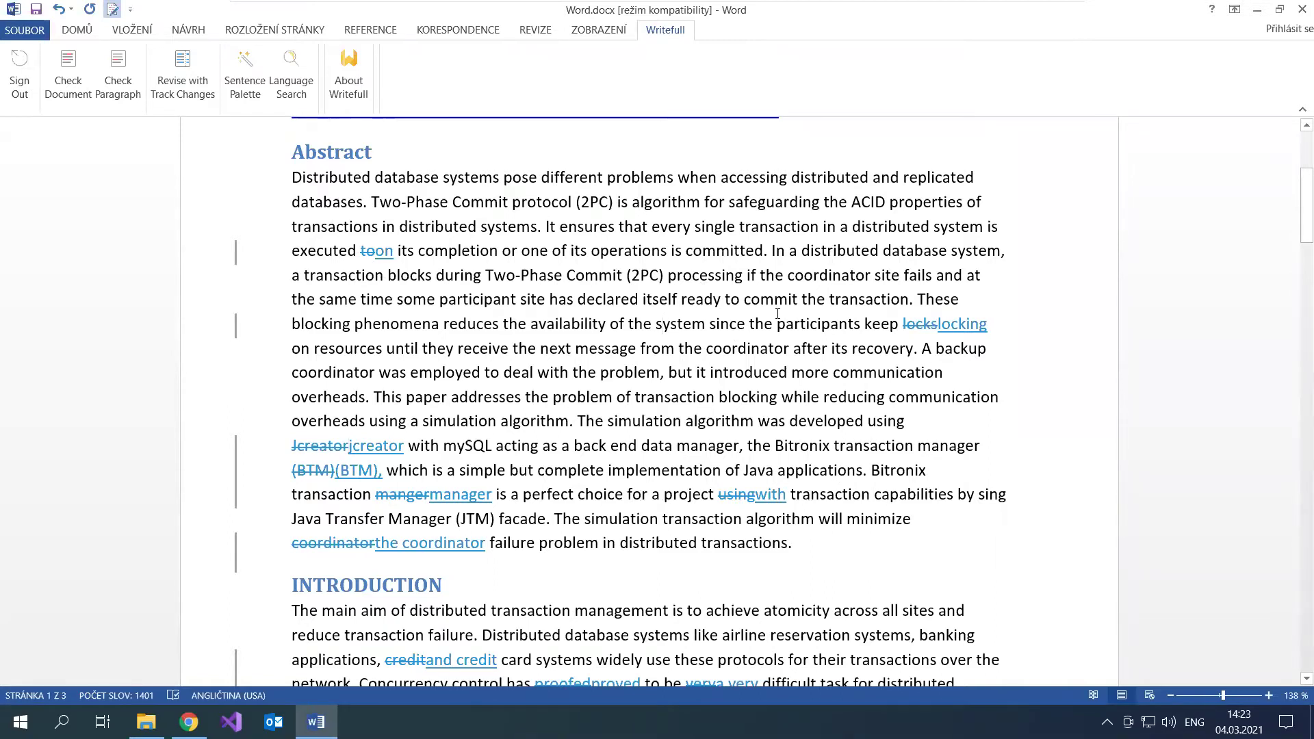
Step: Undo every tracked edit with repeated Ctrl+Z, restoring 'using Jcreator' and 'keep locks' in the abstract
{"action": "key", "text": "ctrl+z"}
{"action": "key", "text": "ctrl+z"}
{"action": "key", "text": "ctrl+z"}
{"action": "key", "text": "ctrl+z"}
{"action": "key", "text": "ctrl+z"}
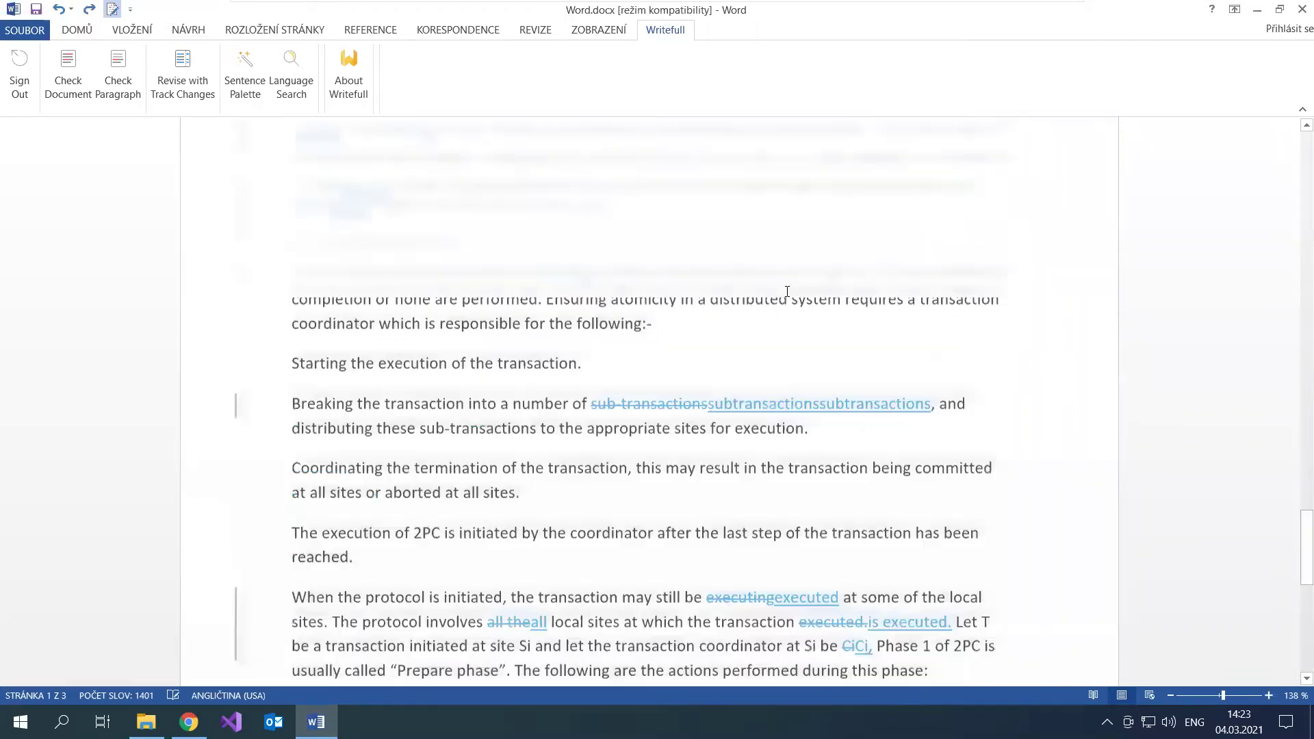
{"action": "key", "text": "ctrl+z"}
{"action": "key", "text": "ctrl+z"}
{"action": "key", "text": "ctrl+z"}
{"action": "key", "text": "ctrl+z"}
{"action": "key", "text": "ctrl+z"}
{"action": "key", "text": "ctrl+z"}
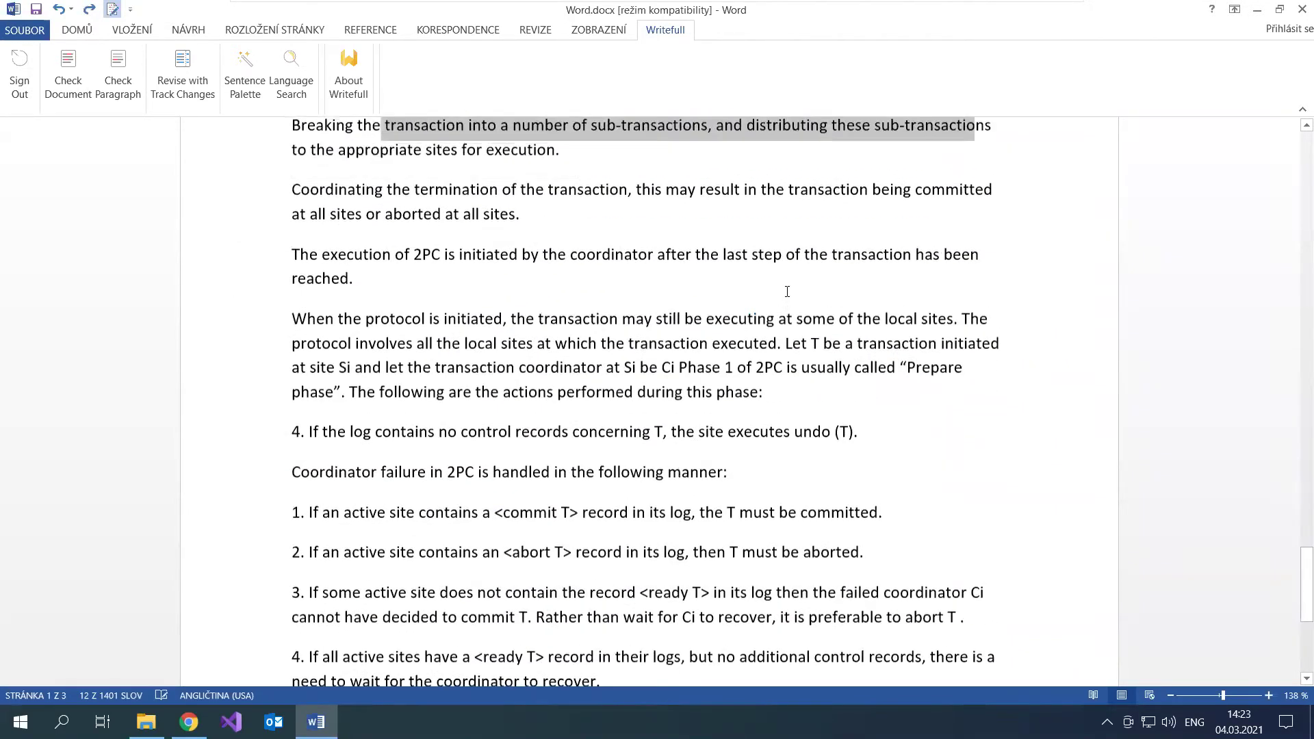
{"action": "key", "text": "ctrl+z"}
{"action": "key", "text": "ctrl+z"}
{"action": "key", "text": "ctrl+z"}
{"action": "key", "text": "ctrl+z"}
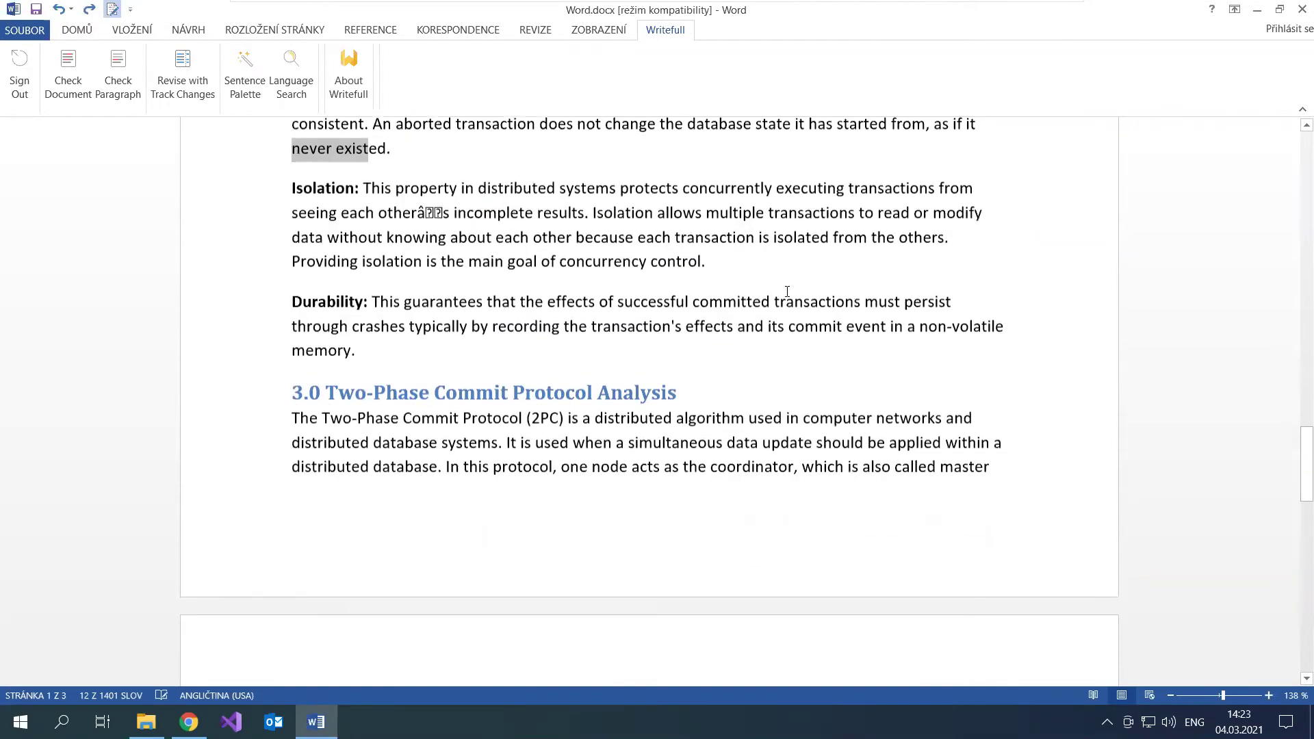
{"action": "key", "text": "ctrl+z"}
{"action": "key", "text": "ctrl+z"}
{"action": "key", "text": "ctrl+z"}
{"action": "key", "text": "ctrl+z"}
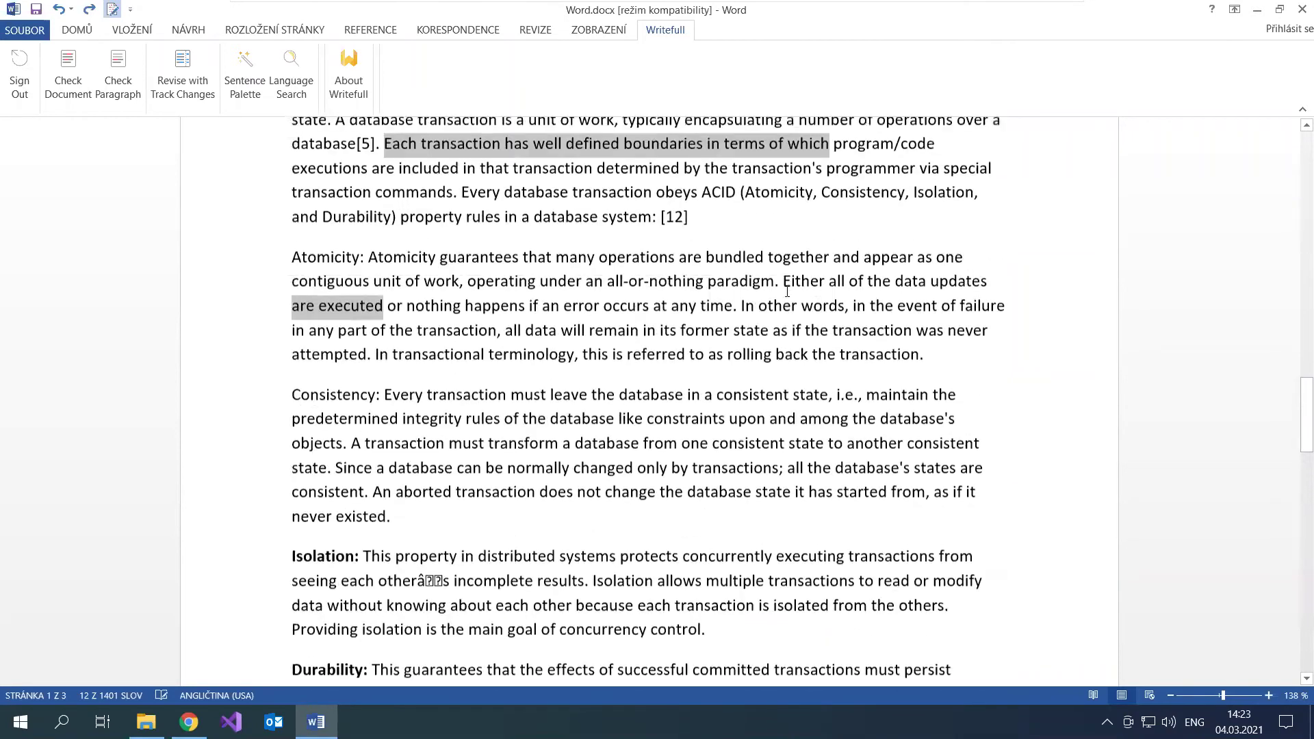
{"action": "key", "text": "ctrl+z"}
{"action": "key", "text": "ctrl+z"}
{"action": "key", "text": "ctrl+z"}
{"action": "key", "text": "ctrl+z"}
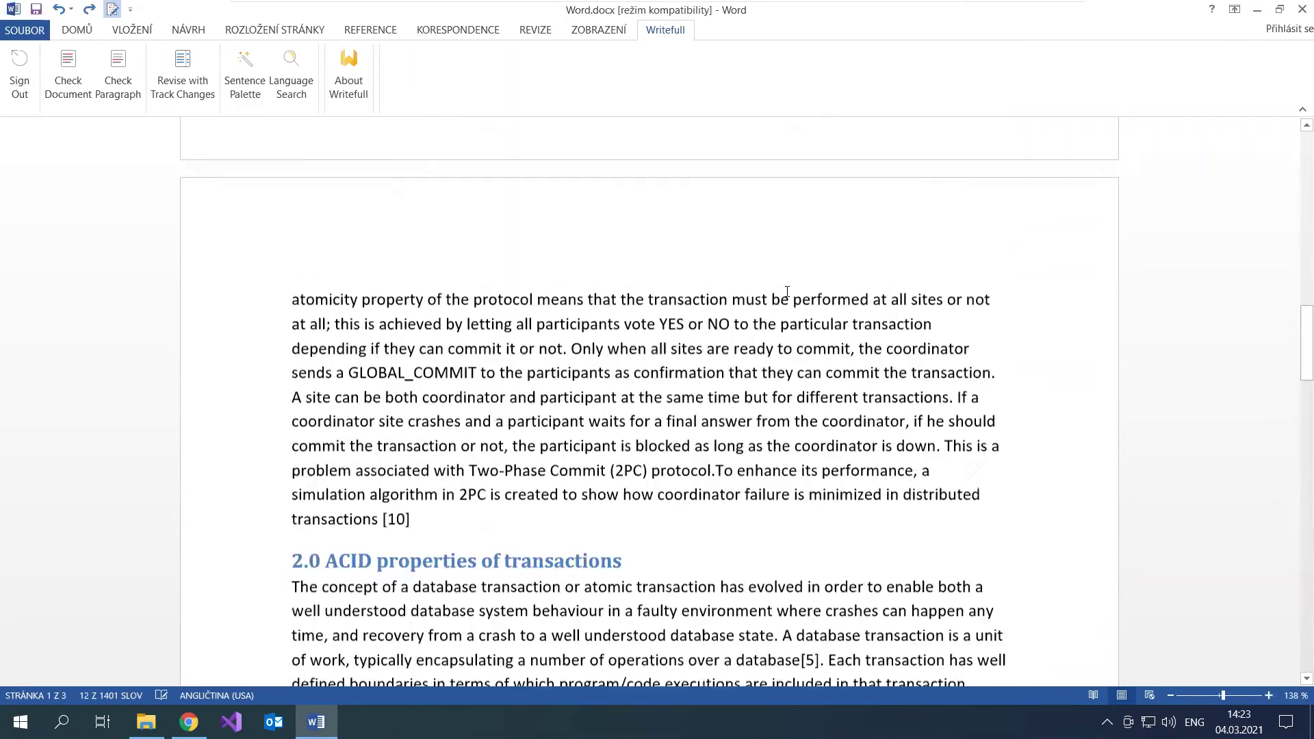
{"action": "key", "text": "ctrl+z"}
{"action": "key", "text": "ctrl+z"}
{"action": "key", "text": "ctrl+z"}
{"action": "key", "text": "ctrl+z"}
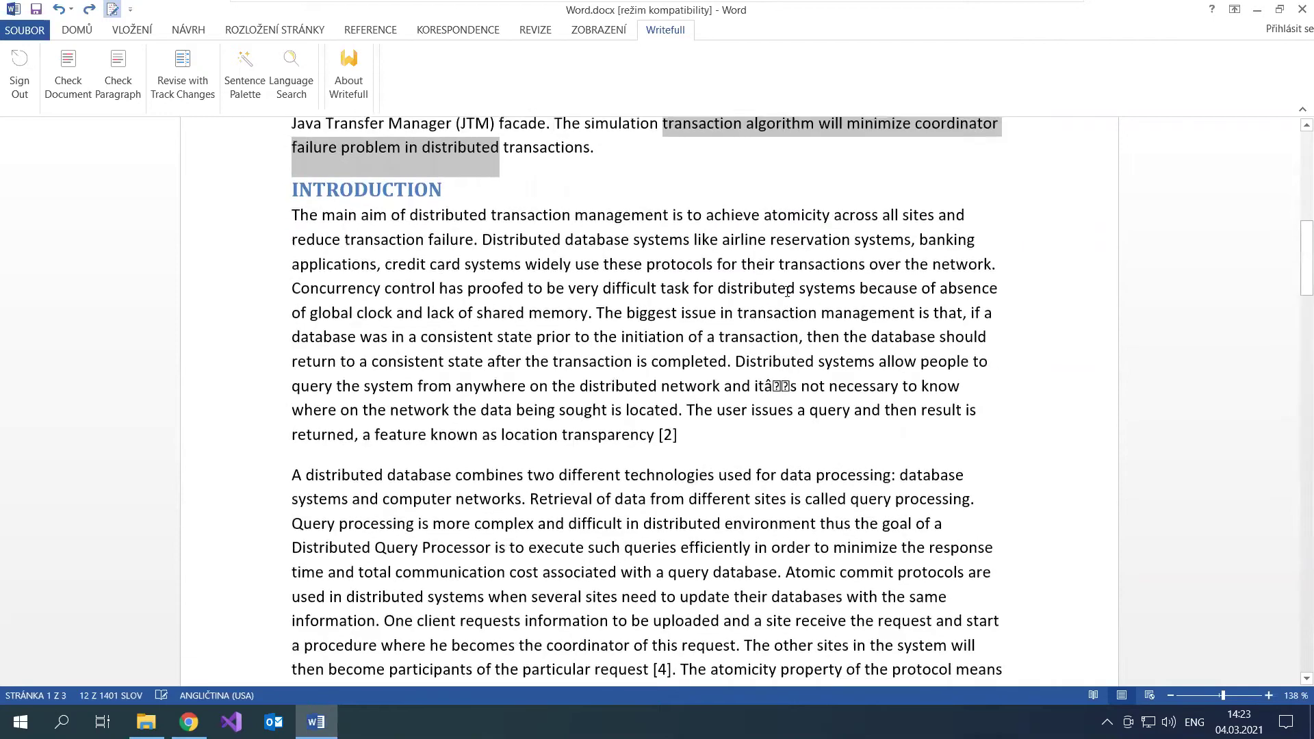
{"action": "key", "text": "ctrl+z"}
{"action": "scroll", "coordinate": [331, 164], "scroll_direction": "up", "scroll_amount": 5}
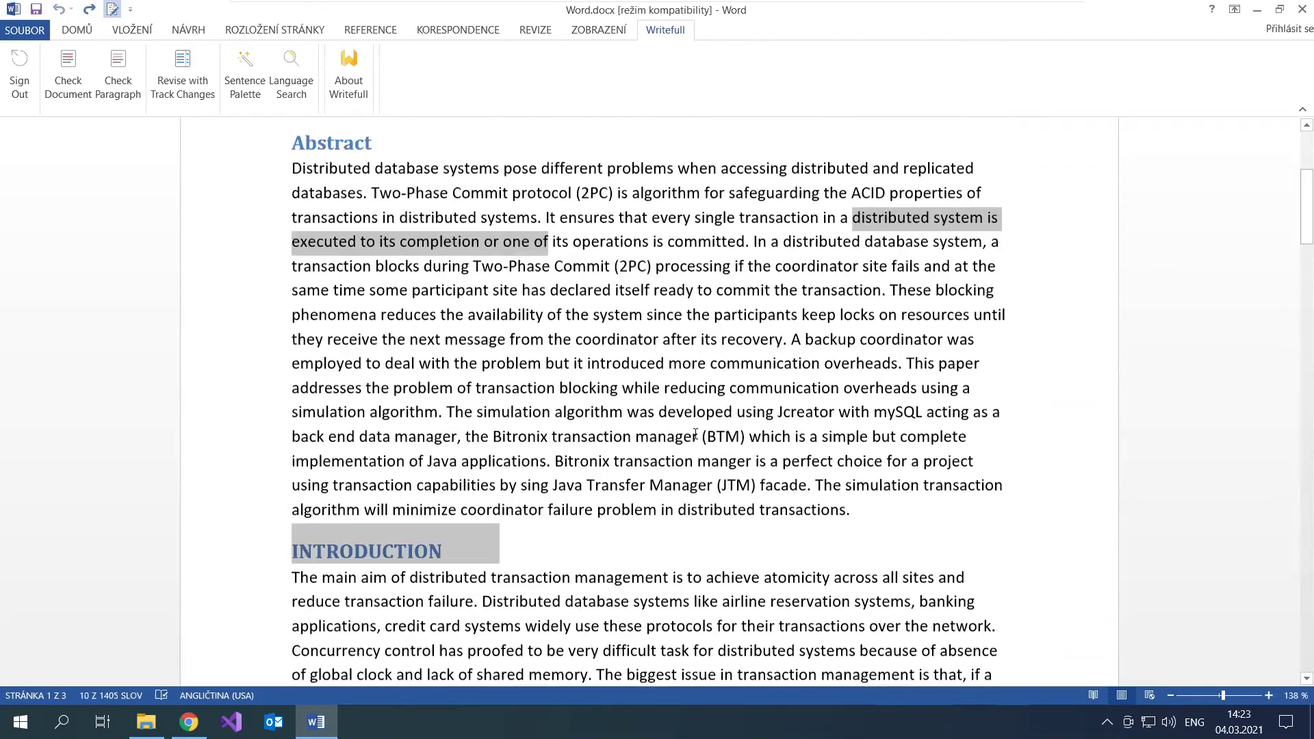
{"action": "key", "text": "ctrl+z"}
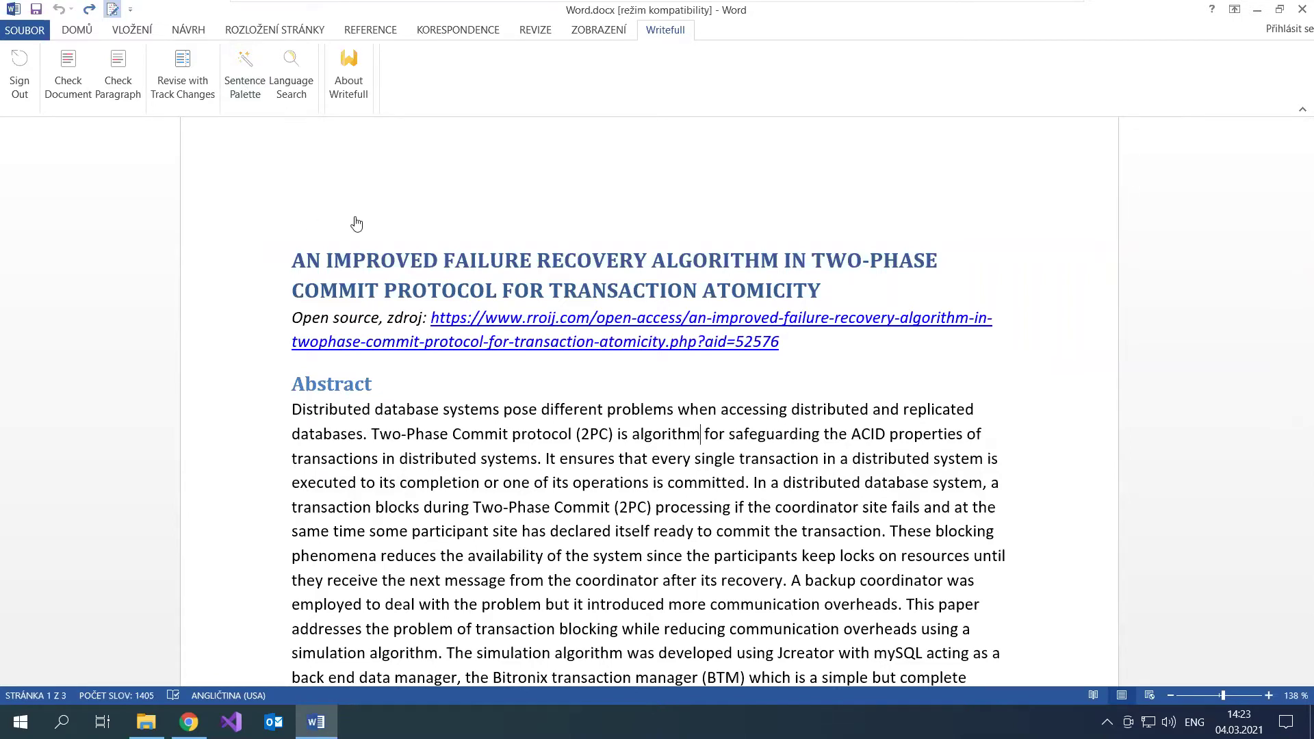
{"action": "left_click", "coordinate": [242, 63]}
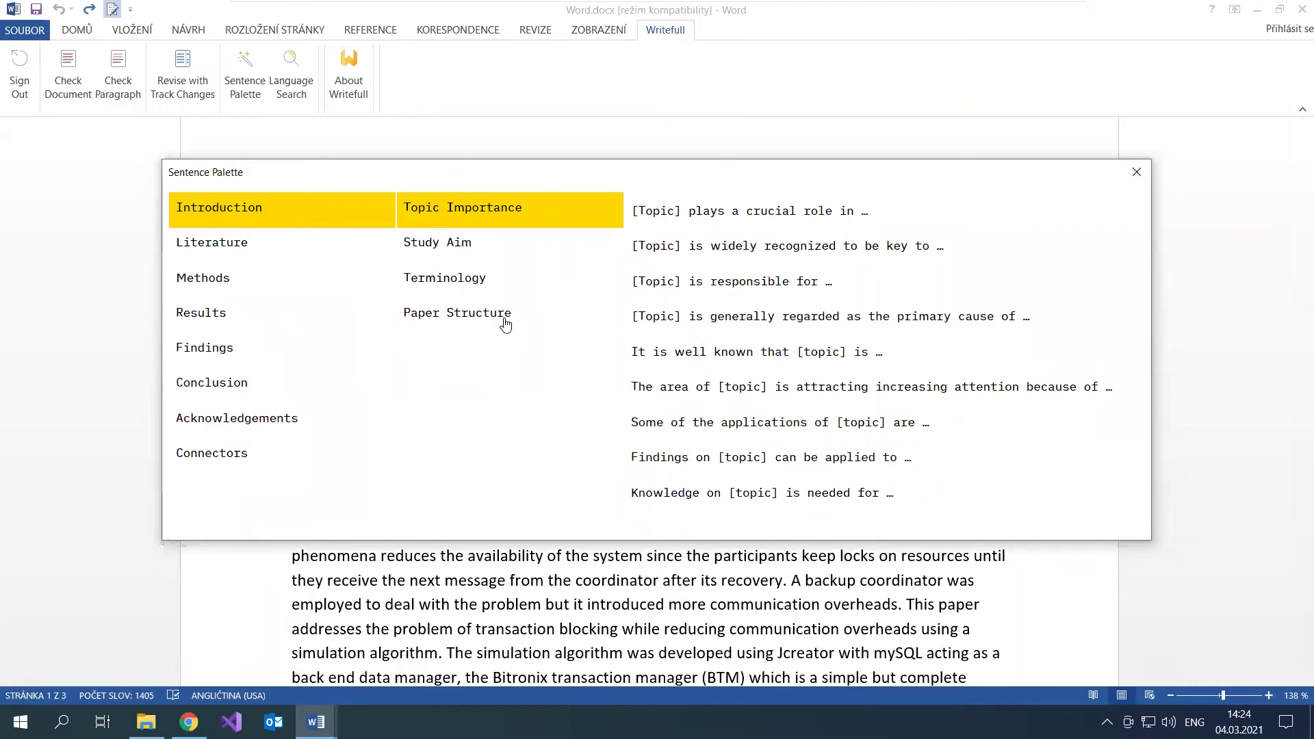
{"action": "left_click", "coordinate": [211, 252]}
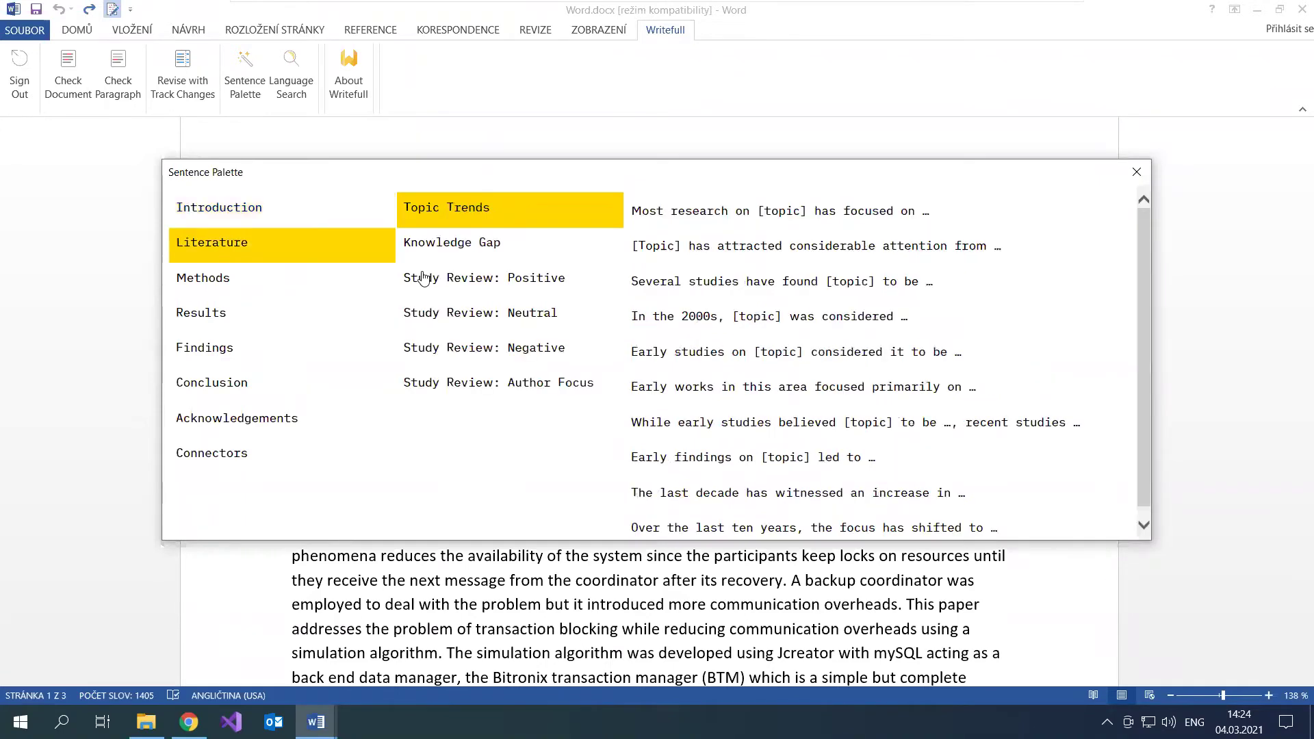
{"action": "left_click", "coordinate": [511, 319]}
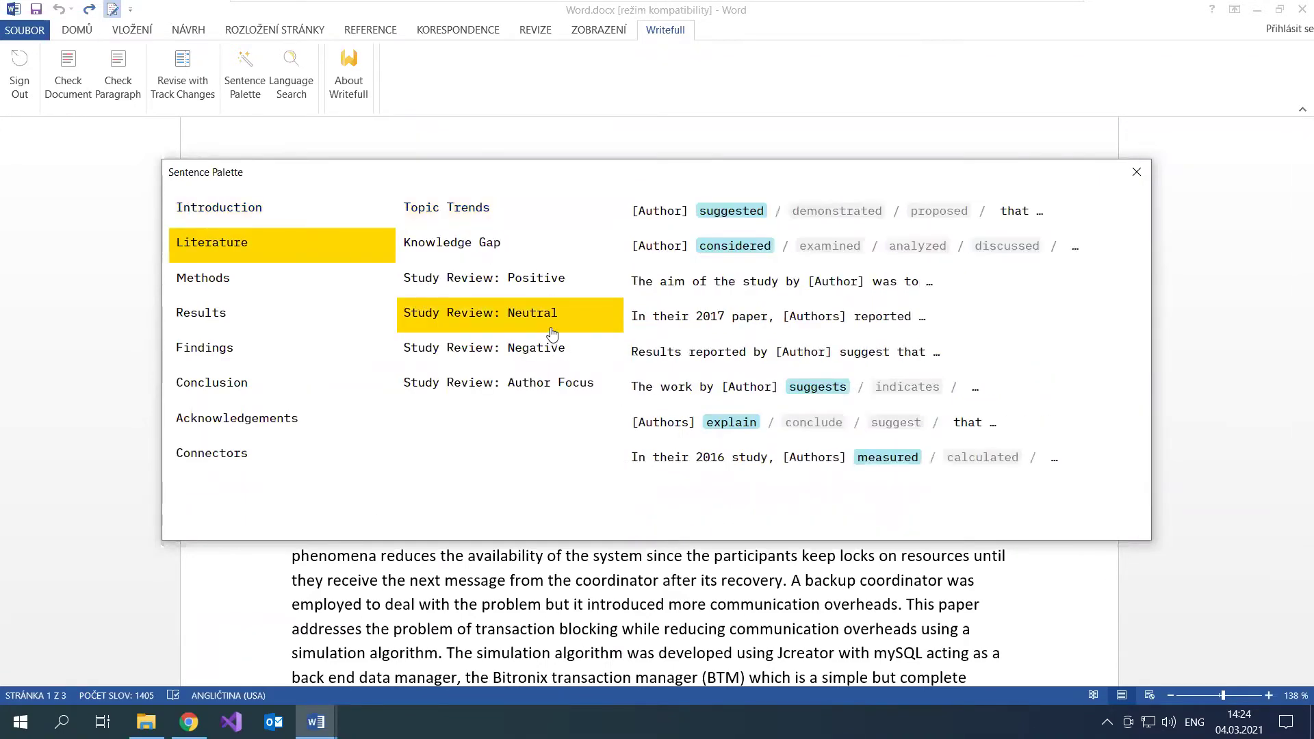
{"action": "left_click", "coordinate": [467, 347]}
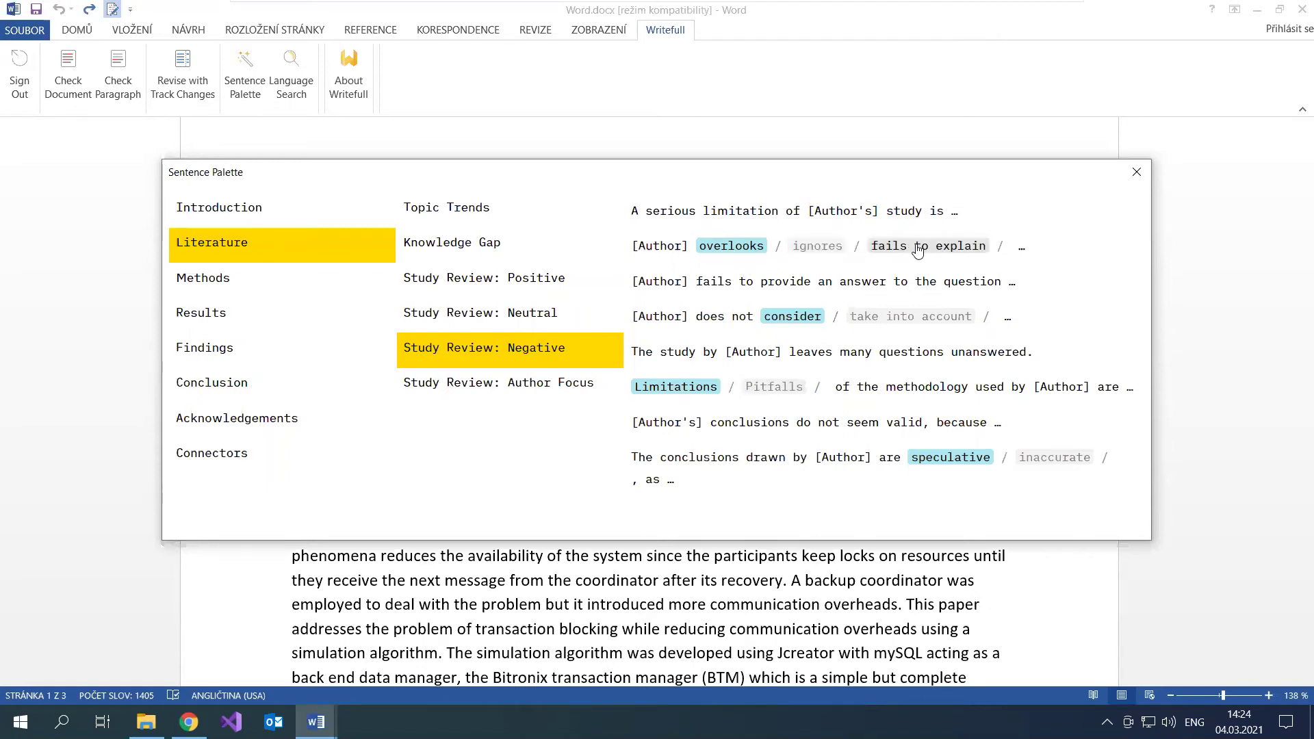
{"action": "key", "text": "Escape"}
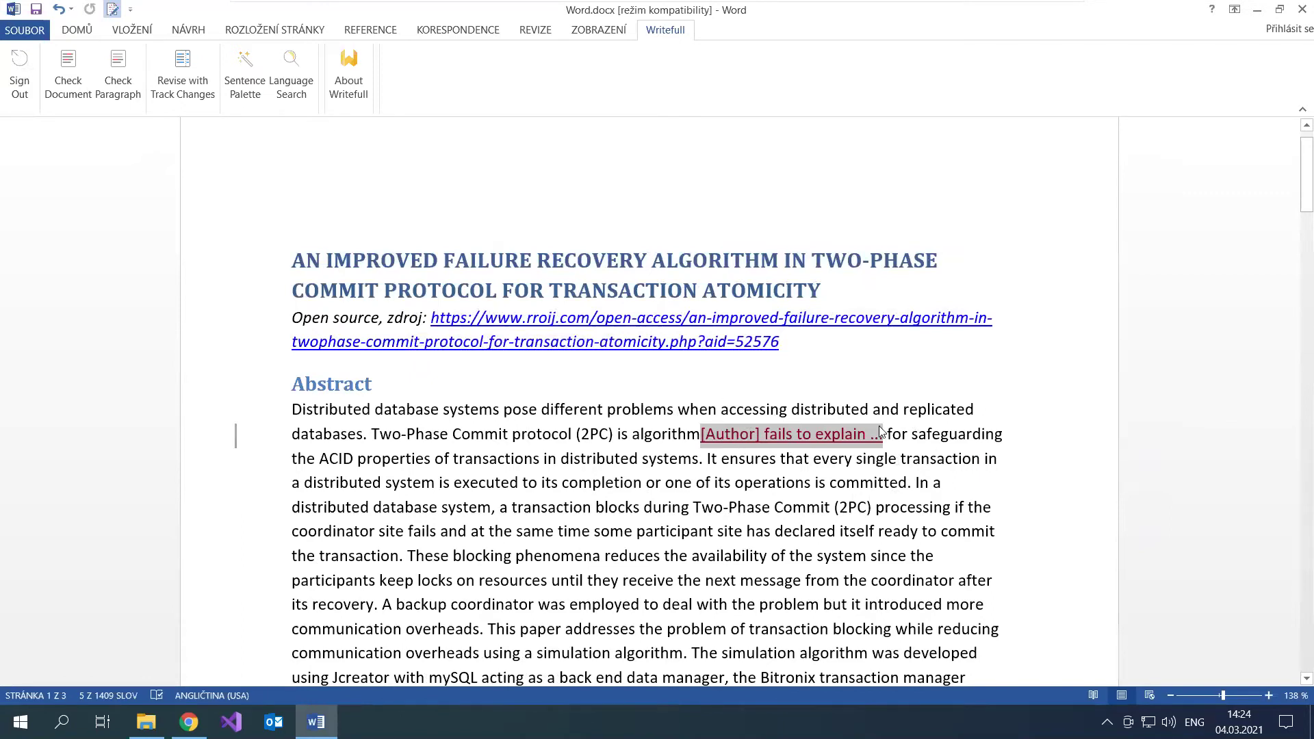
{"action": "mouse_move", "coordinate": [879, 426]}
{"action": "left_click", "coordinate": [888, 435]}
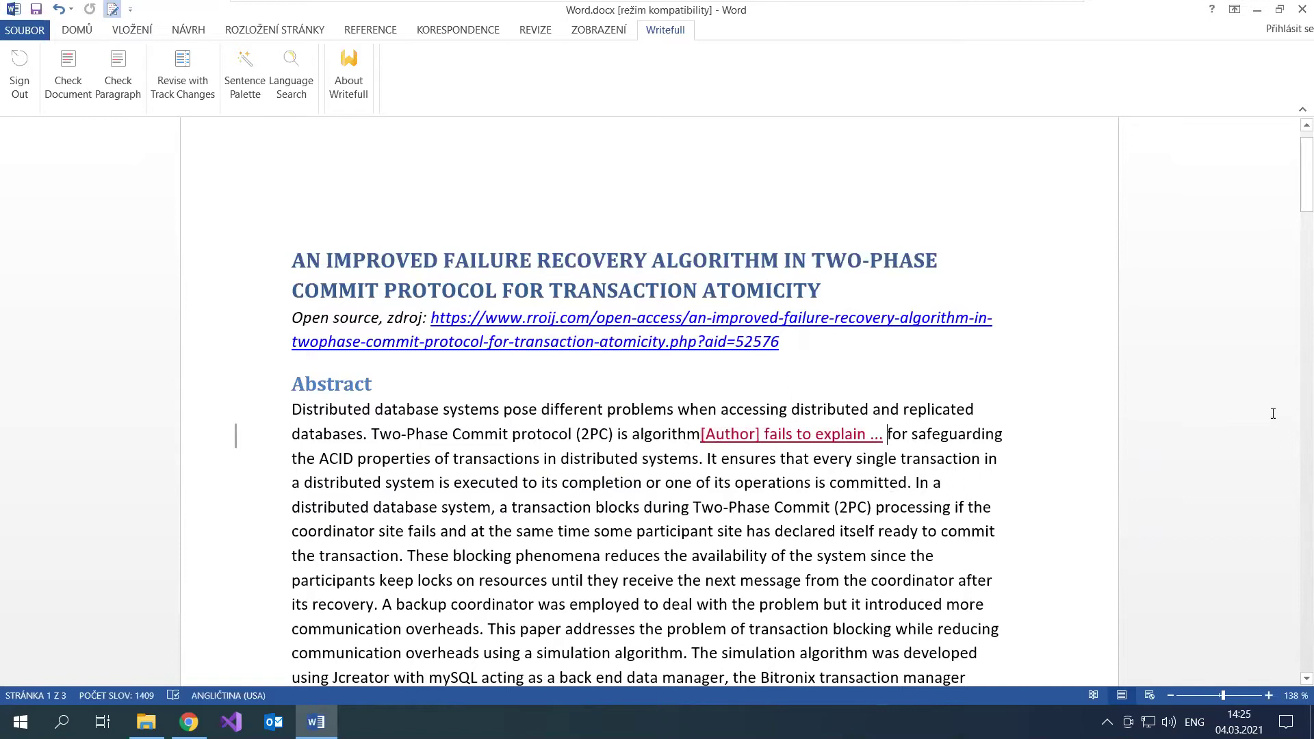
{"action": "key", "text": "ctrl+z"}
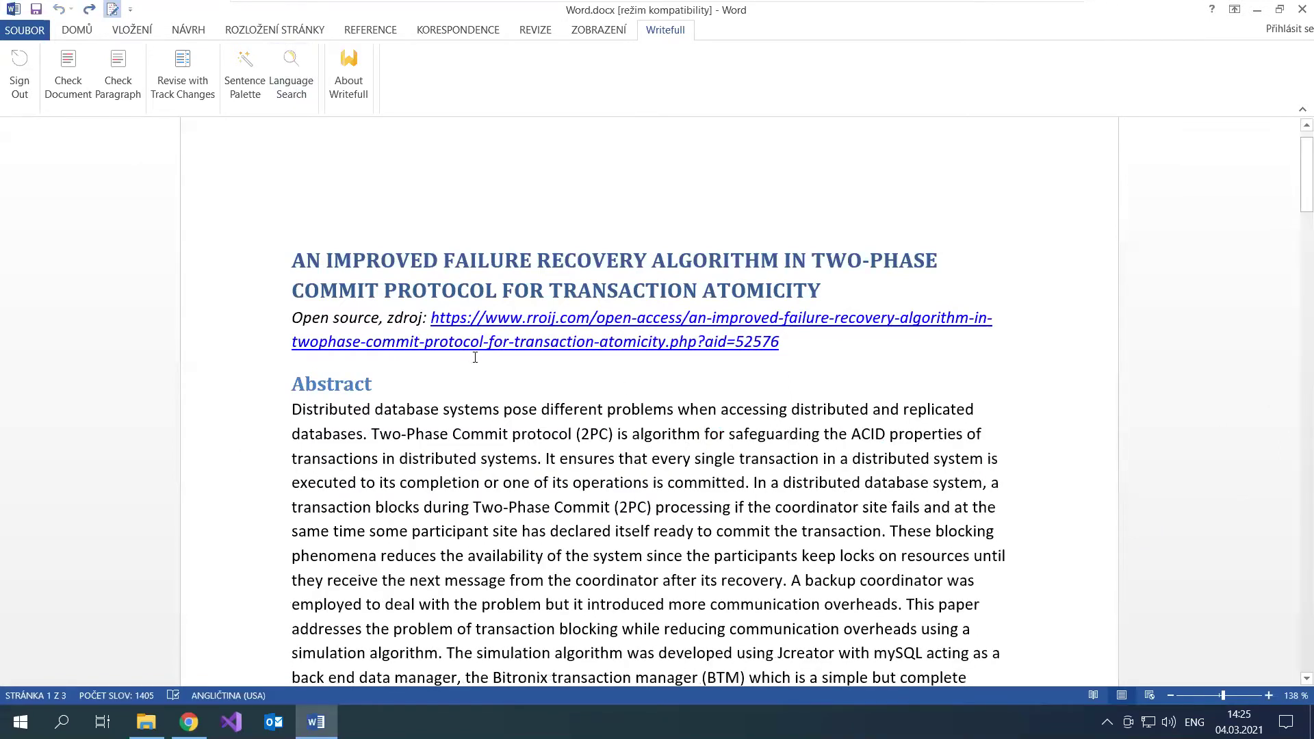
{"action": "scroll", "coordinate": [475, 357], "scroll_direction": "down", "scroll_amount": 3}
{"action": "scroll", "coordinate": [475, 356], "scroll_direction": "down", "scroll_amount": 4}
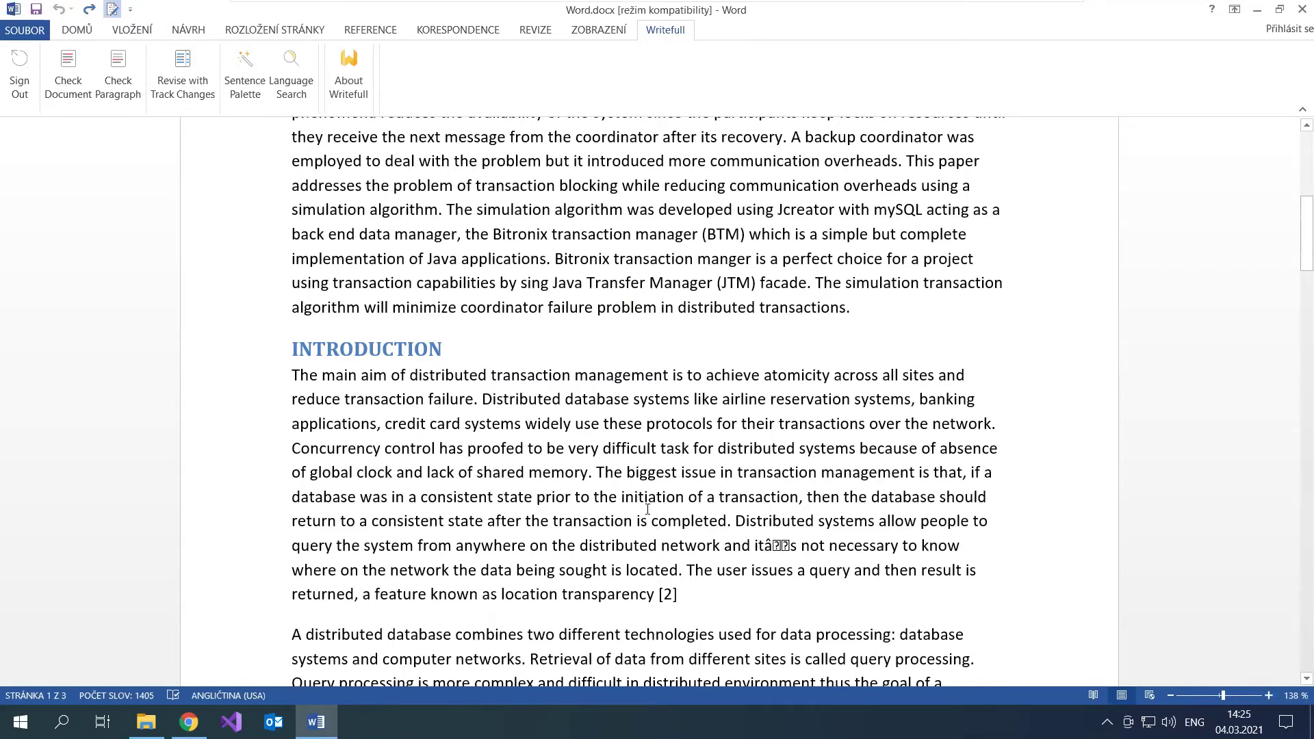
Step: Select 'The biggest issue' in the introduction and search it in Writefull's Language Search
{"action": "left_click_drag", "start_coordinate": [596, 469], "coordinate": [722, 471]}
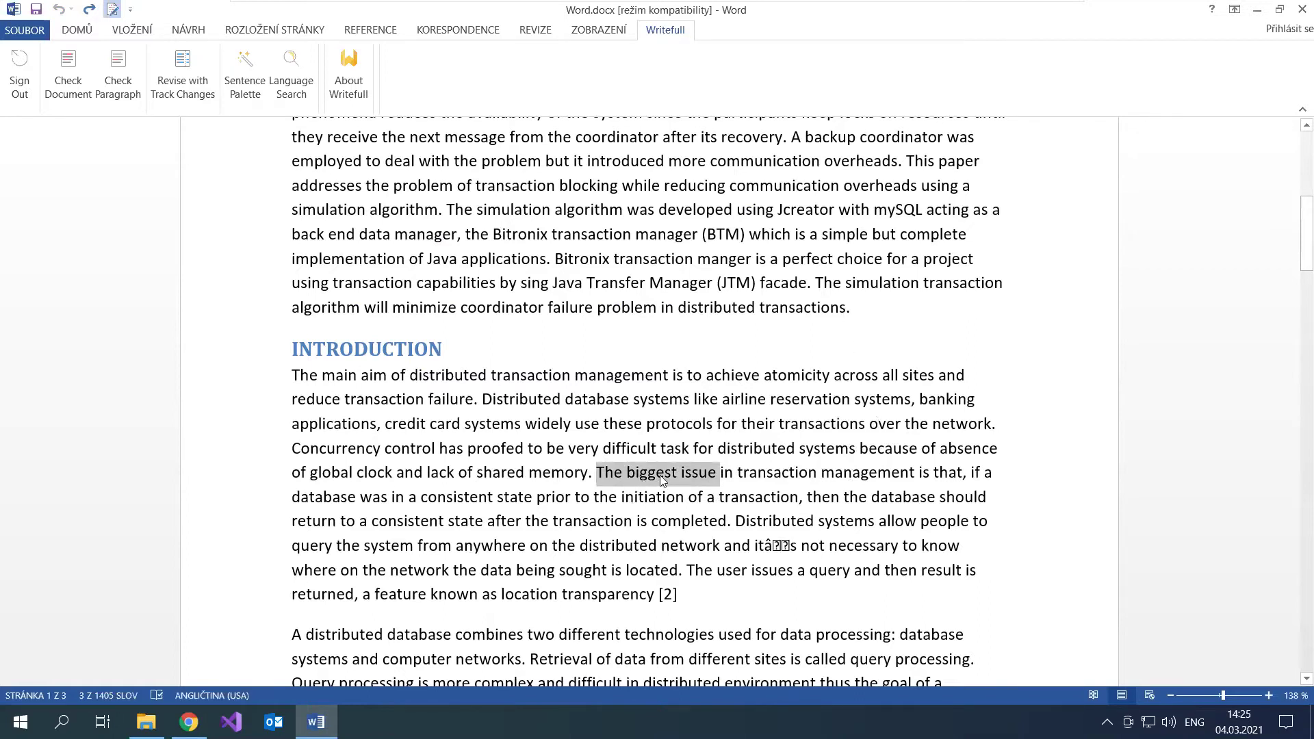
{"action": "left_click", "coordinate": [292, 69]}
{"action": "left_click", "coordinate": [388, 213]}
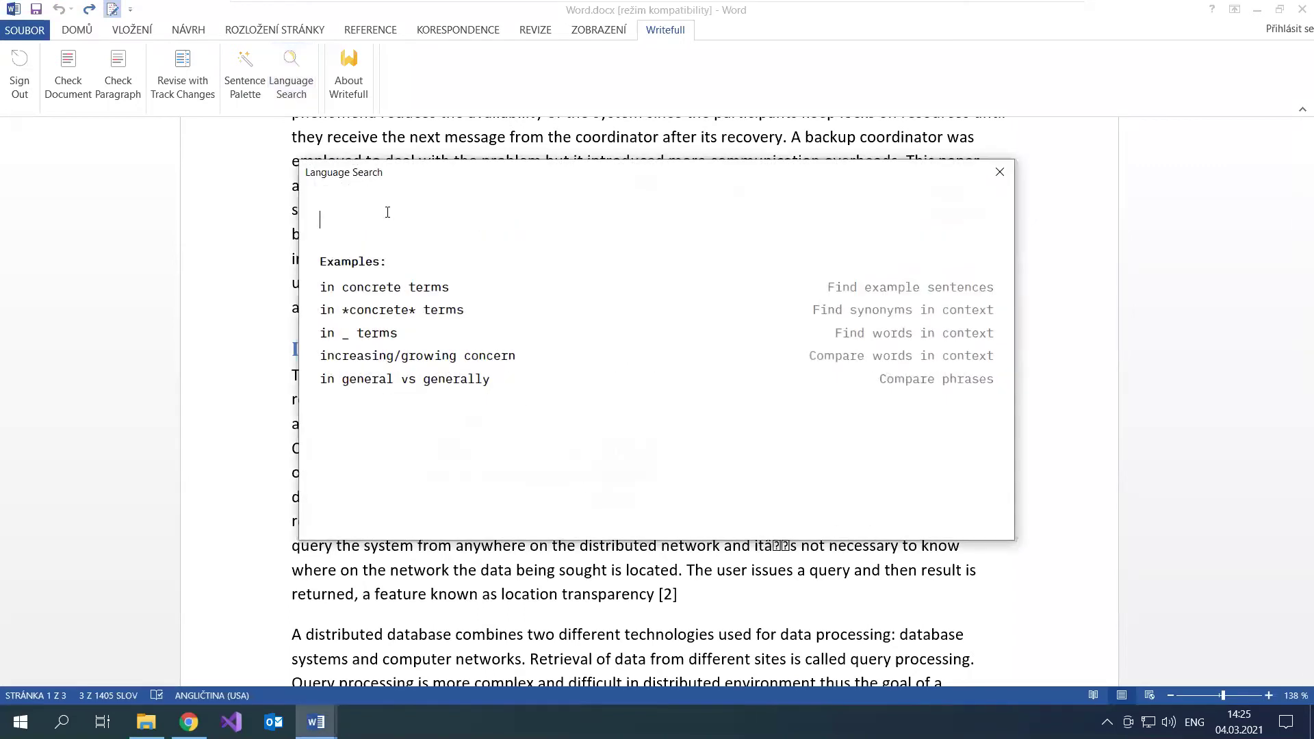
{"action": "type", "text": "the biggest issue"}
{"action": "key", "text": "Return"}
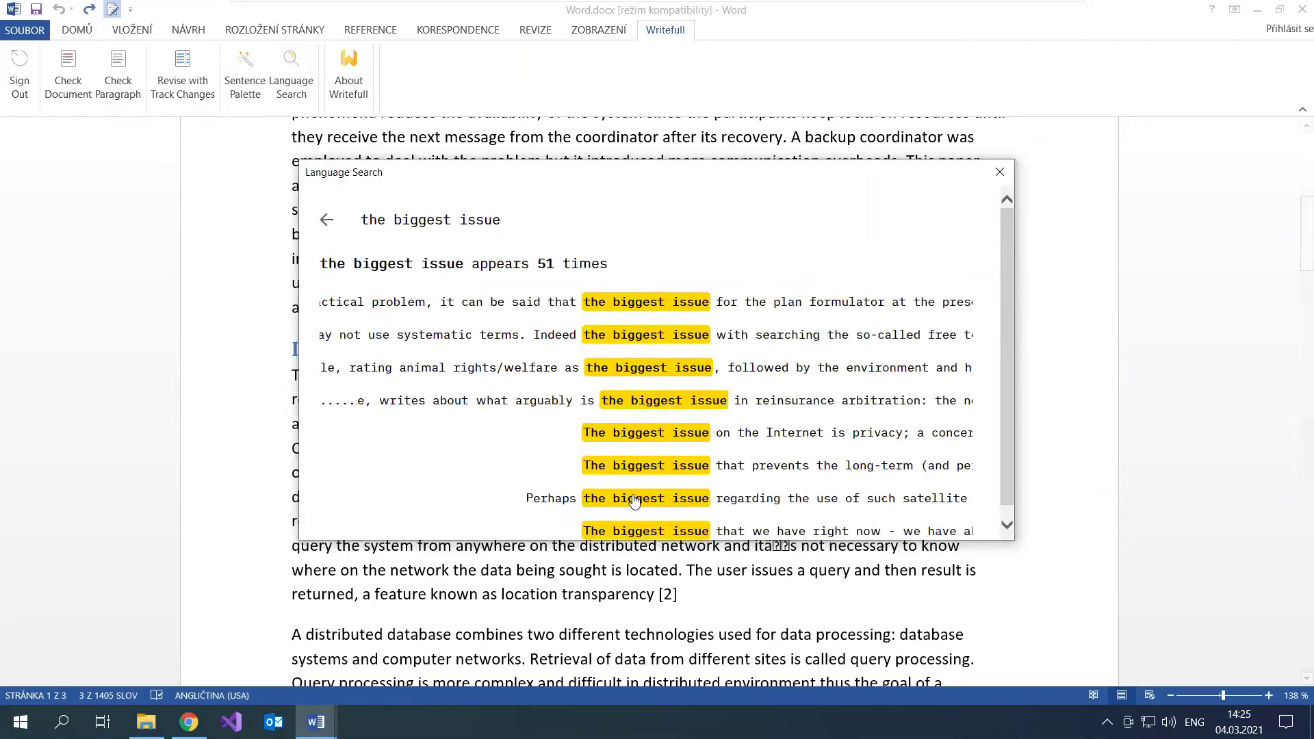
Step: Review the 51 example uses, then query 'the biggest/main issue': main 97% versus biggest 3%
{"action": "double_click", "coordinate": [545, 264]}
{"action": "left_click", "coordinate": [448, 306]}
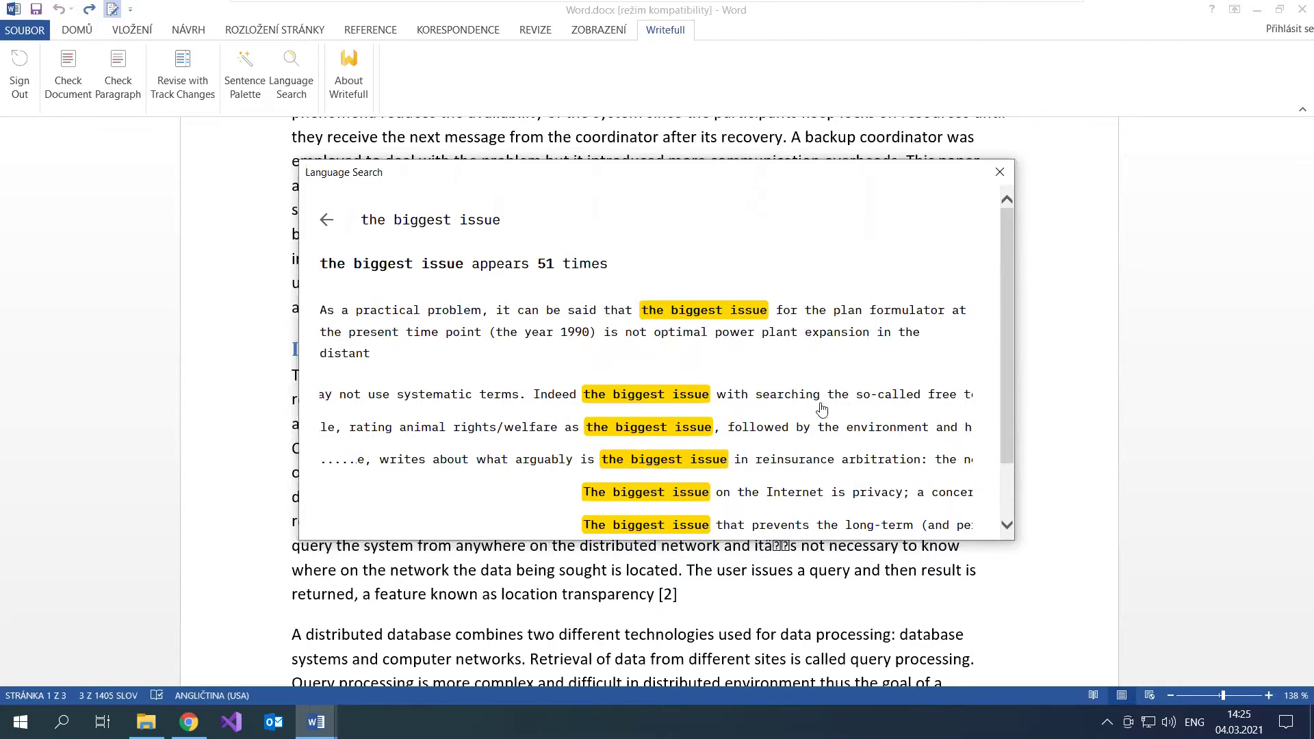
{"action": "left_click", "coordinate": [763, 395]}
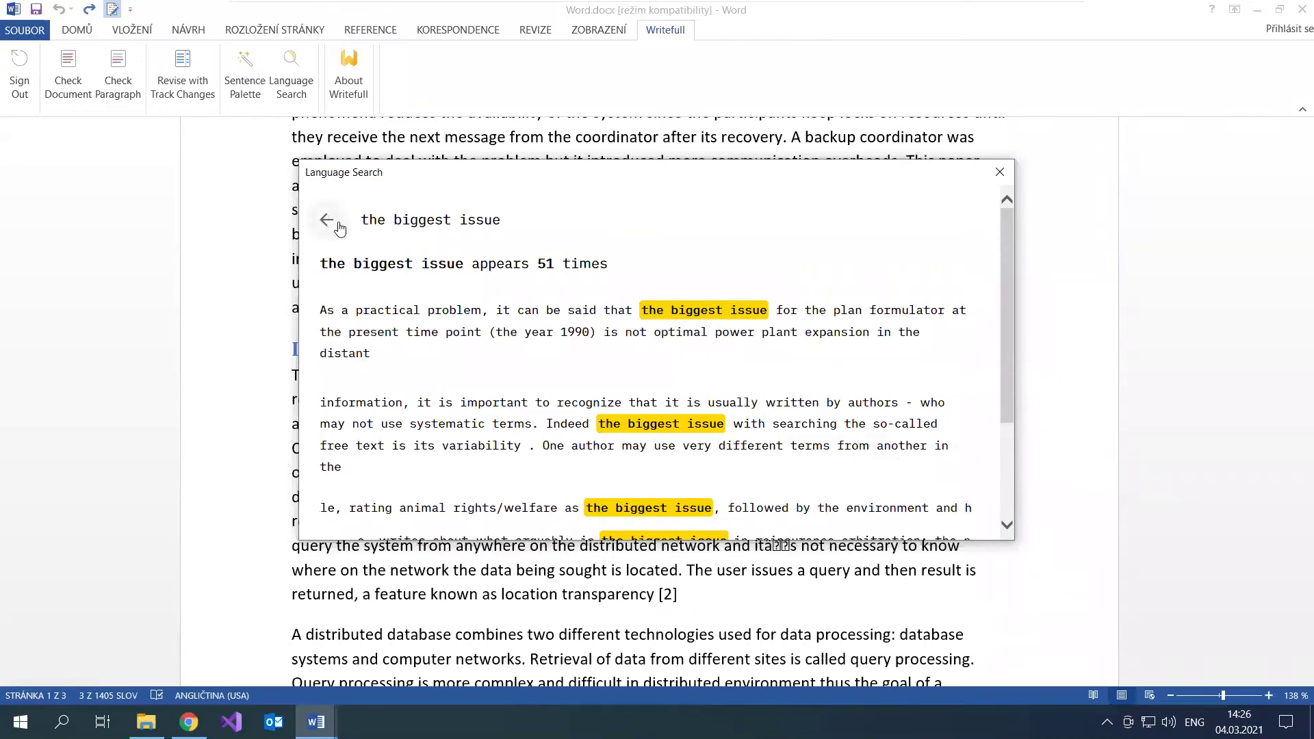
{"action": "double_click", "coordinate": [547, 266]}
{"action": "left_click", "coordinate": [449, 219]}
{"action": "type", "text": "/main"}
{"action": "key", "text": "Return"}
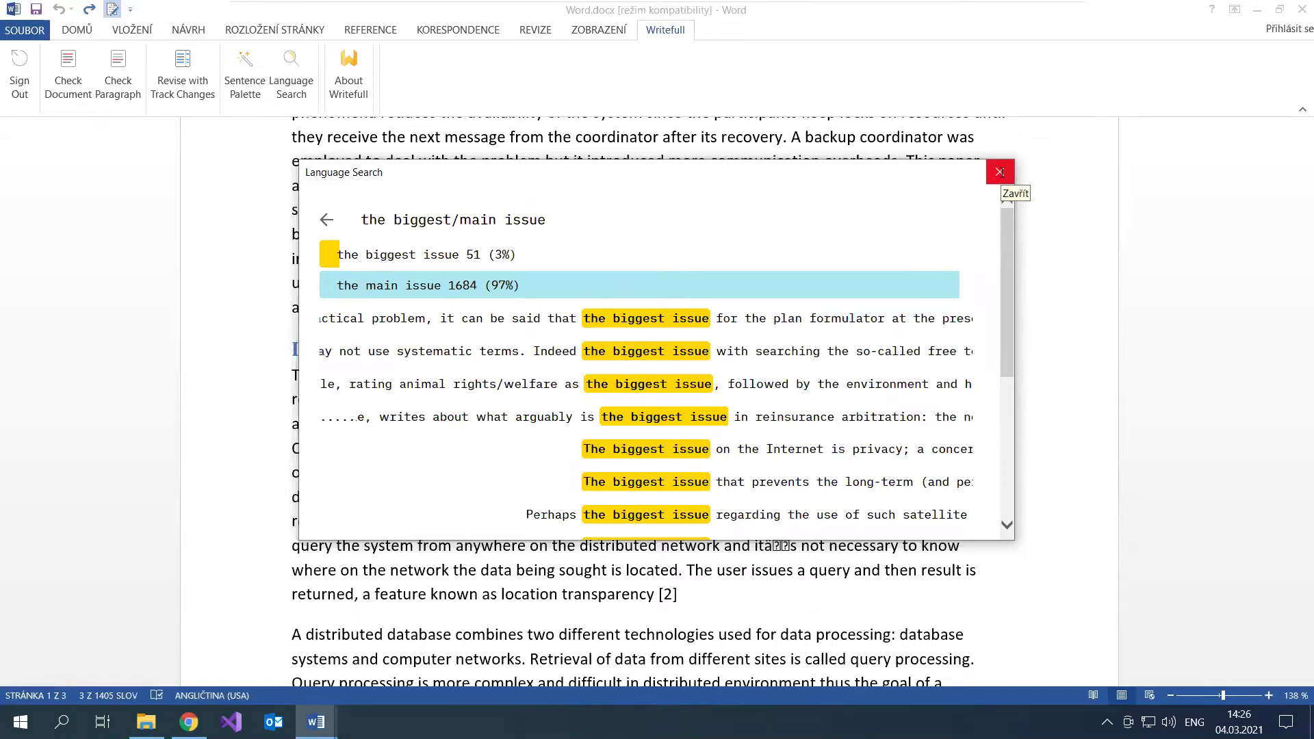
Step: Search 'the _ issue' to see which words commonly fill the blank
{"action": "left_click_drag", "start_coordinate": [498, 219], "coordinate": [395, 221]}
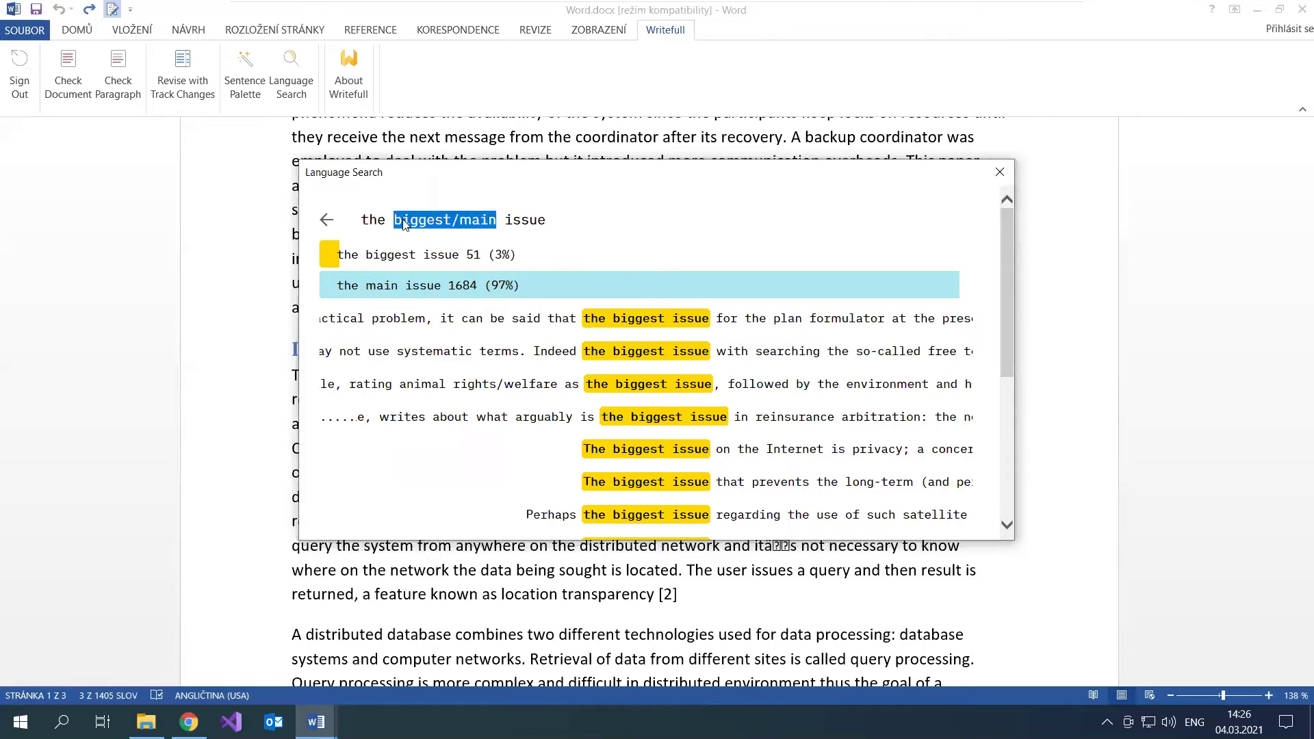
{"action": "type", "text": "_"}
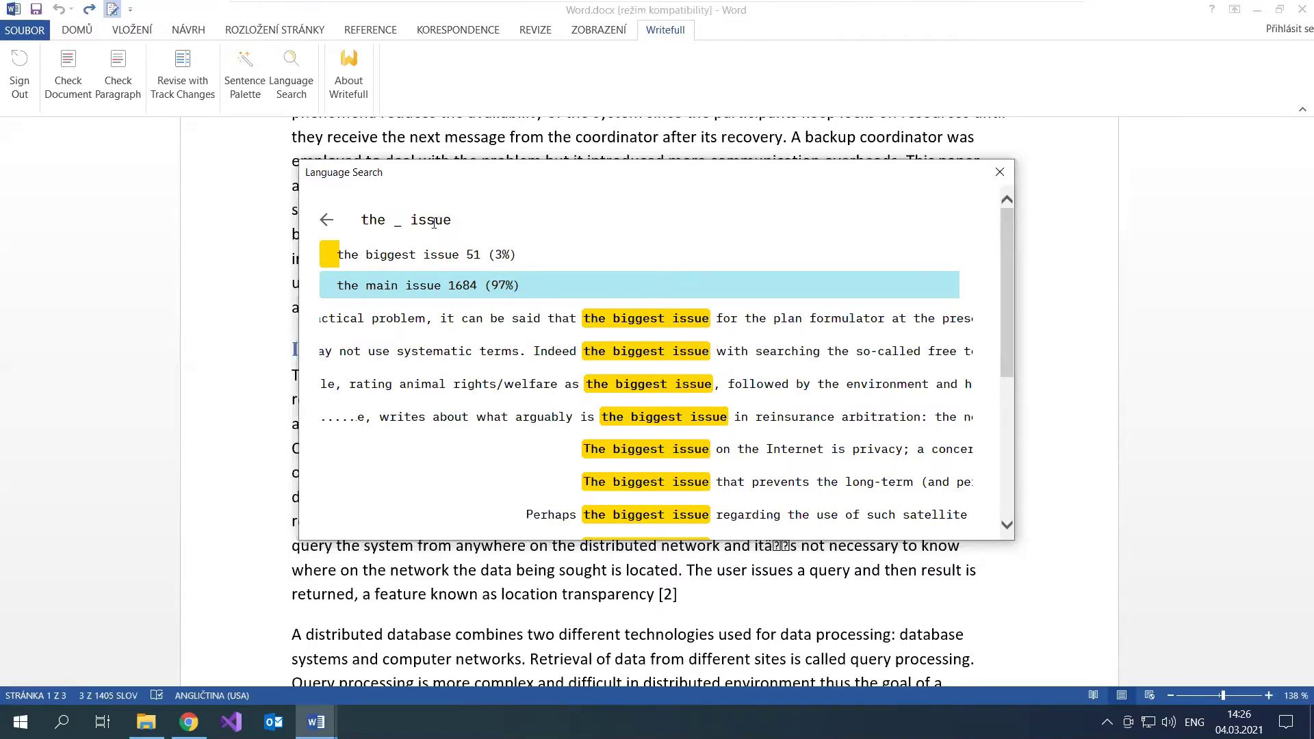
{"action": "left_click", "coordinate": [464, 220]}
{"action": "key", "text": "Return"}
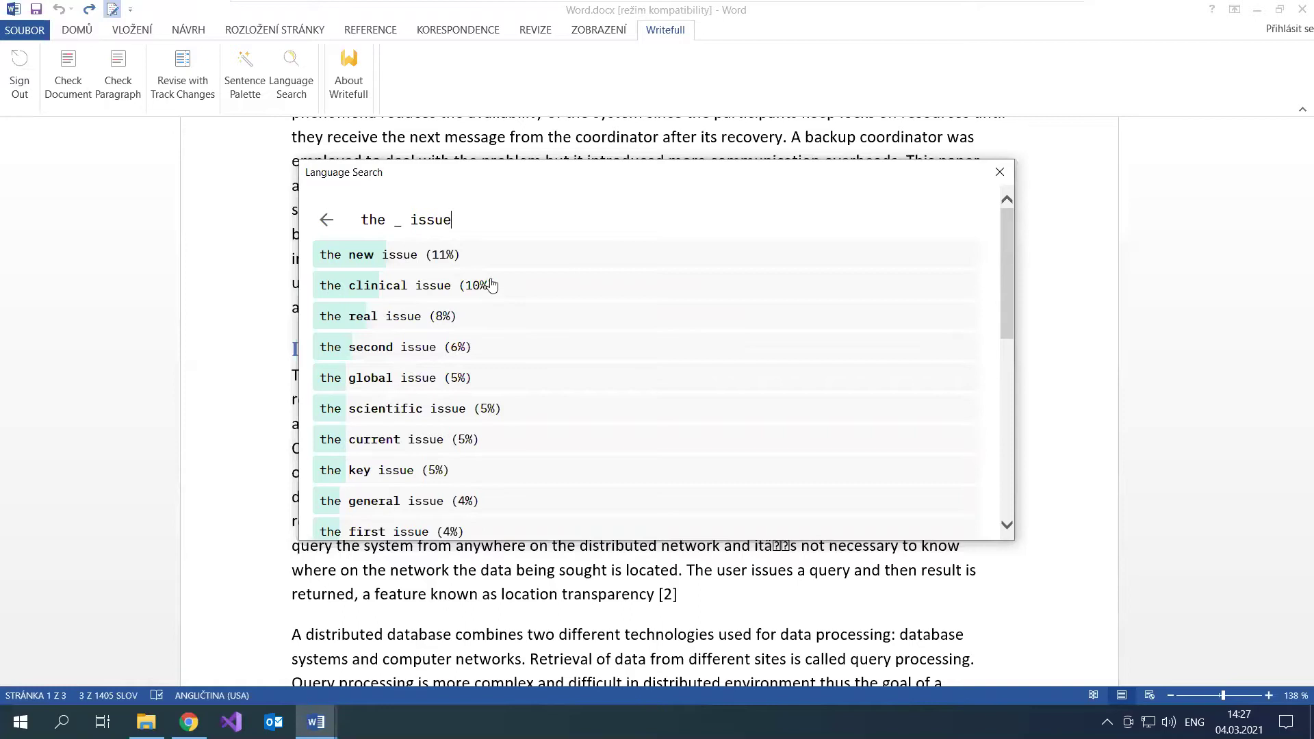
Step: Change the query to 'the *main* issue' to list in-context synonyms for main
{"action": "mouse_move", "coordinate": [405, 221]}
{"action": "left_mouse_down"}
{"action": "mouse_move", "coordinate": [384, 221]}
{"action": "mouse_move", "coordinate": [397, 222]}
{"action": "left_mouse_up"}
{"action": "type", "text": "*main*"}
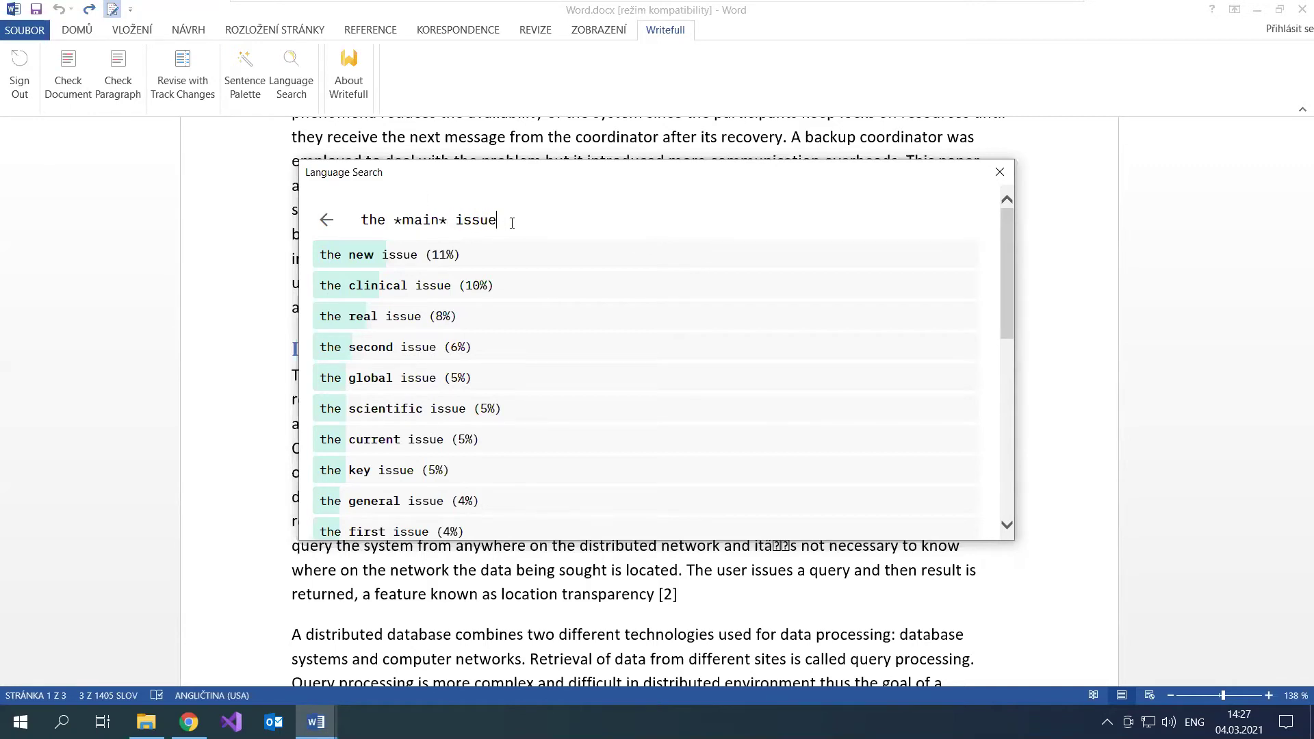
{"action": "key", "text": "Return"}
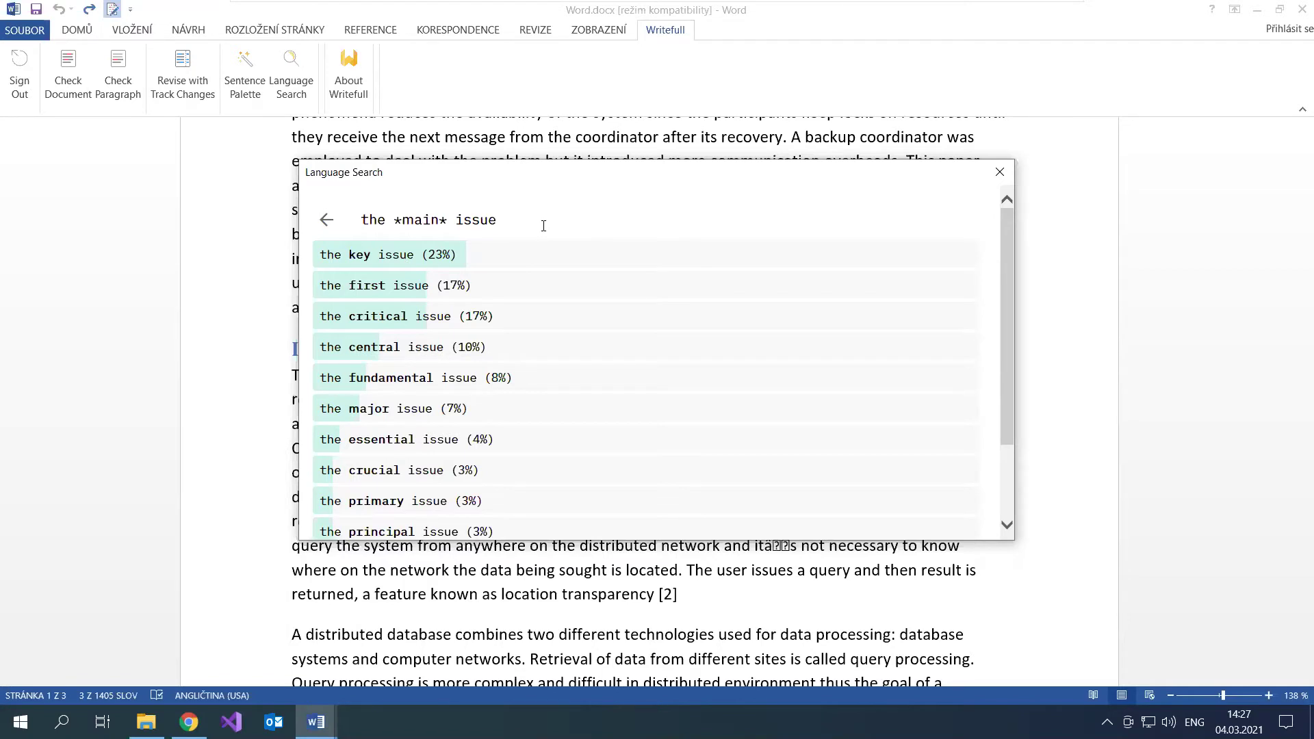
Step: Extend the query to 'the *main* issue in transaction management', fixing the typo, and review the ranking
{"action": "type", "text": "in transaction managemetn"}
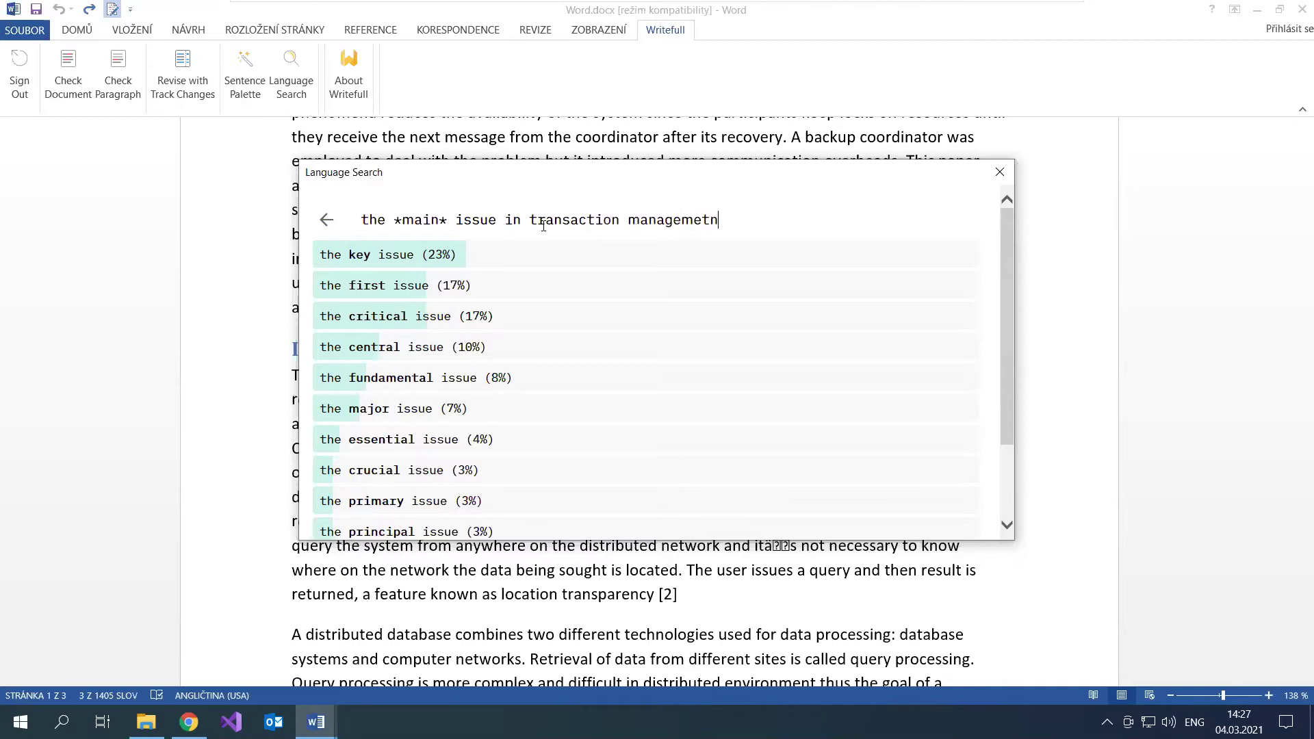
{"action": "key", "text": "BackSpace"}
{"action": "key", "text": "BackSpace"}
{"action": "type", "text": "nt"}
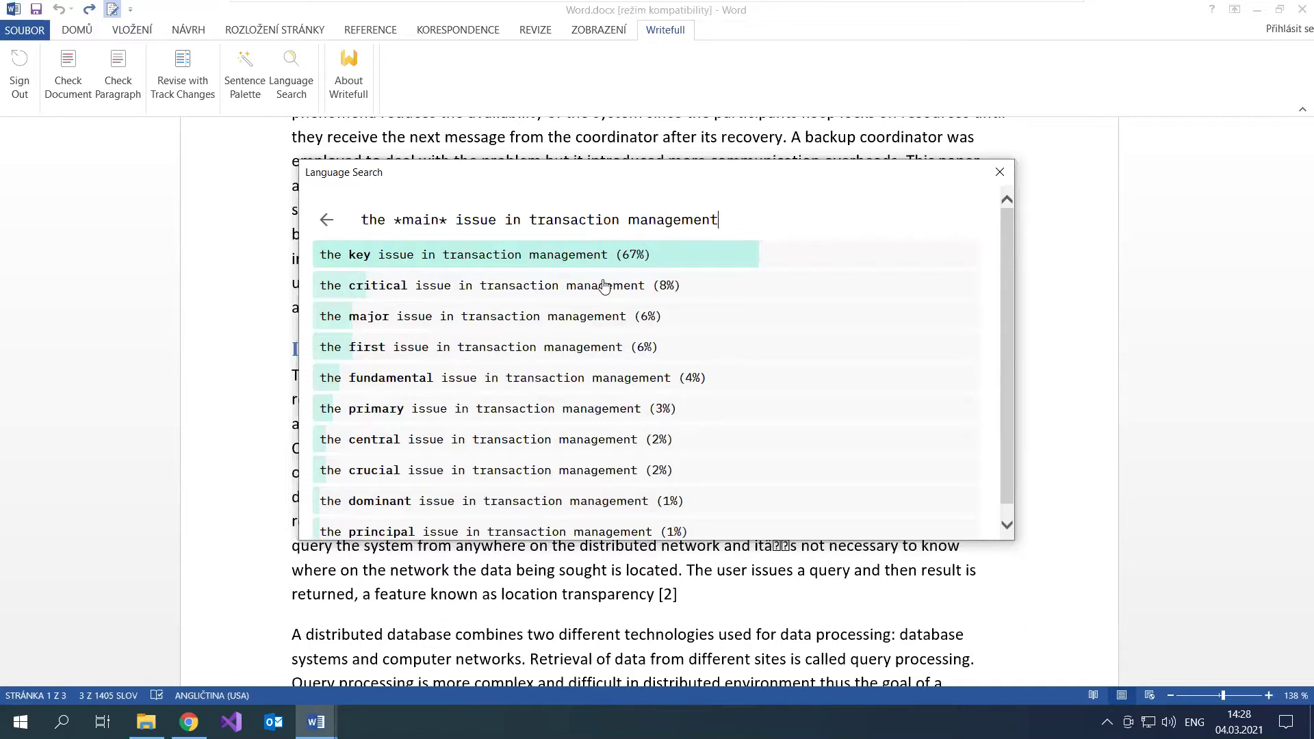
{"action": "scroll", "coordinate": [572, 309], "scroll_direction": "down", "scroll_amount": 1}
{"action": "scroll", "coordinate": [572, 310], "scroll_direction": "up", "scroll_amount": 1}
{"action": "scroll", "coordinate": [572, 309], "scroll_direction": "down", "scroll_amount": 1}
Step: Select 'main' in the query, then close the Language Search window
{"action": "left_click_drag", "start_coordinate": [397, 218], "coordinate": [429, 217]}
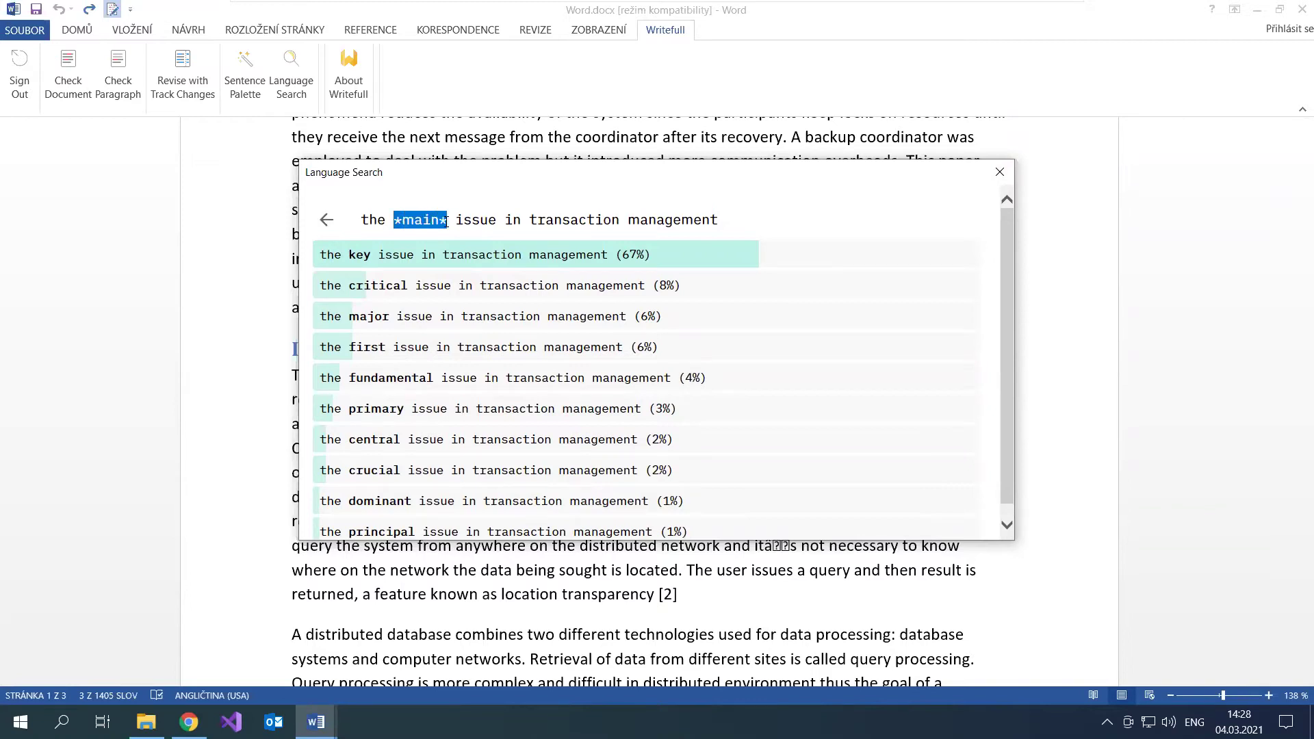
{"action": "left_click", "coordinate": [457, 220]}
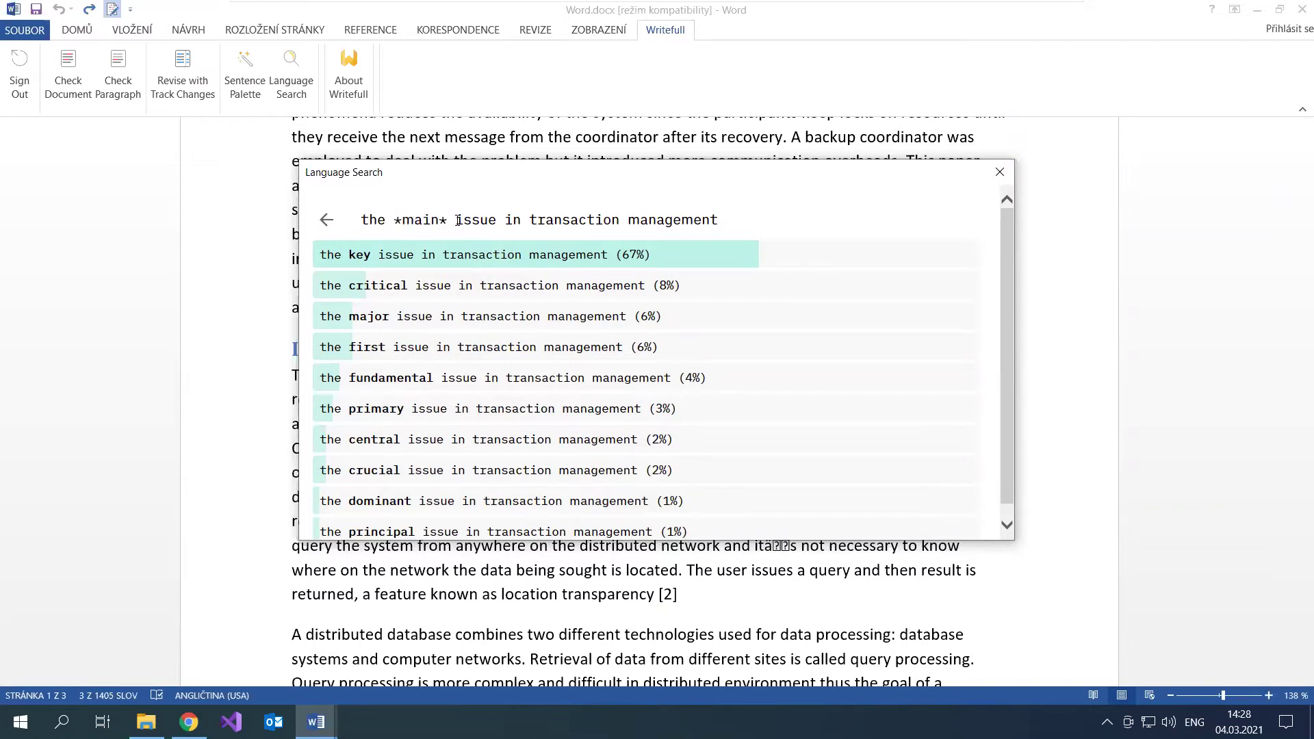
{"action": "double_click", "coordinate": [423, 219]}
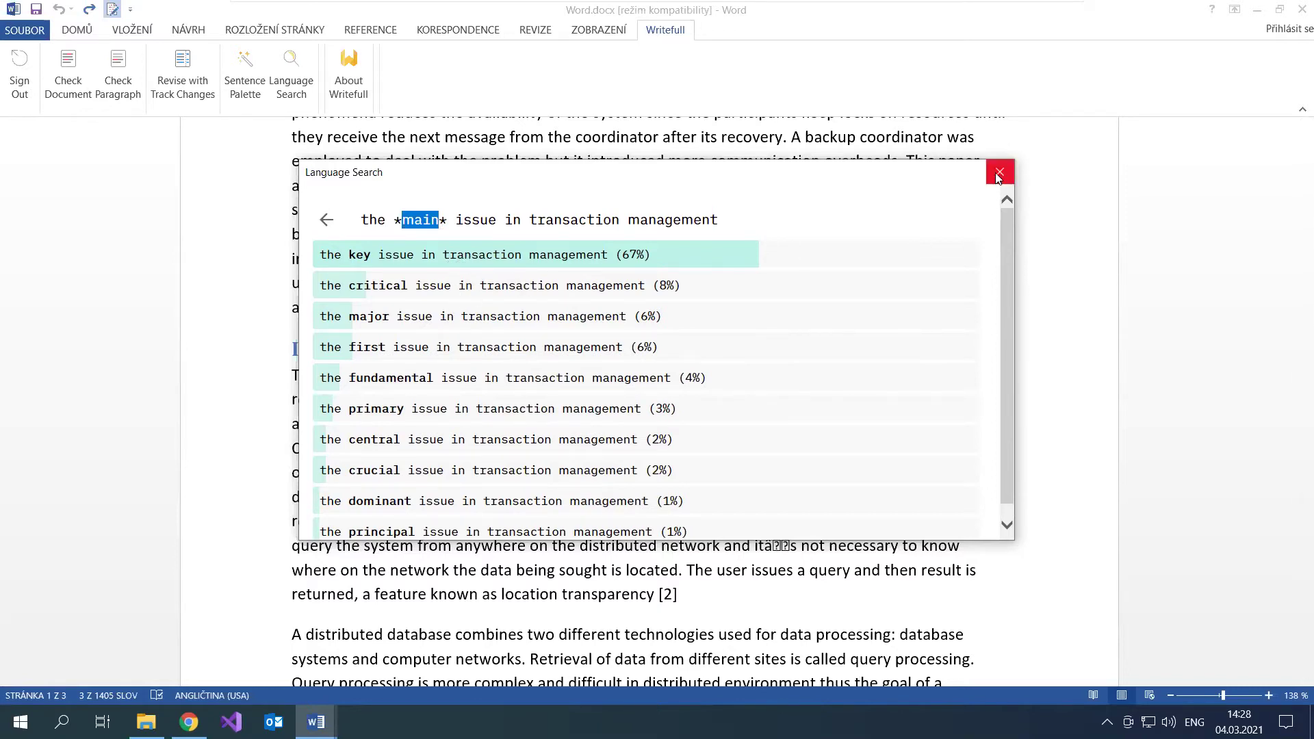
{"action": "left_click", "coordinate": [997, 176]}
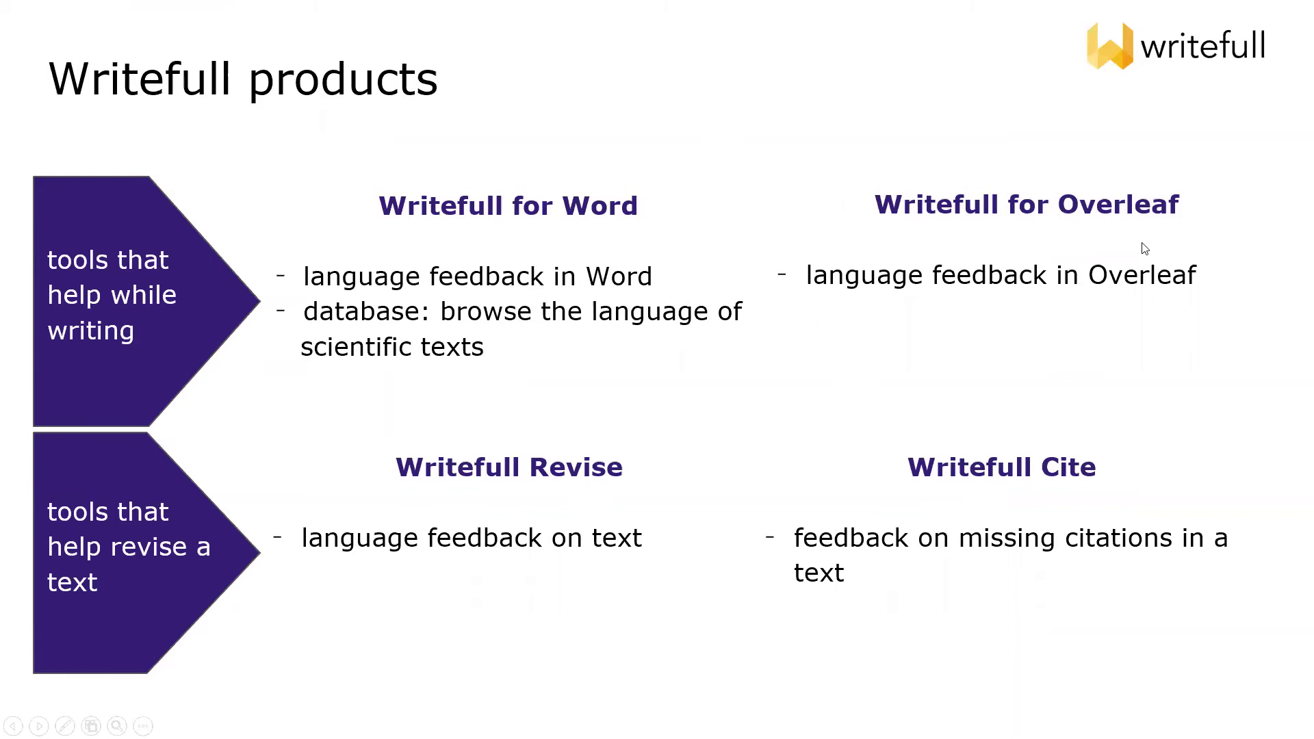
Step: Leave the Writefull products slideshow and switch back to the Word document
{"action": "key", "text": "alt+Tab"}
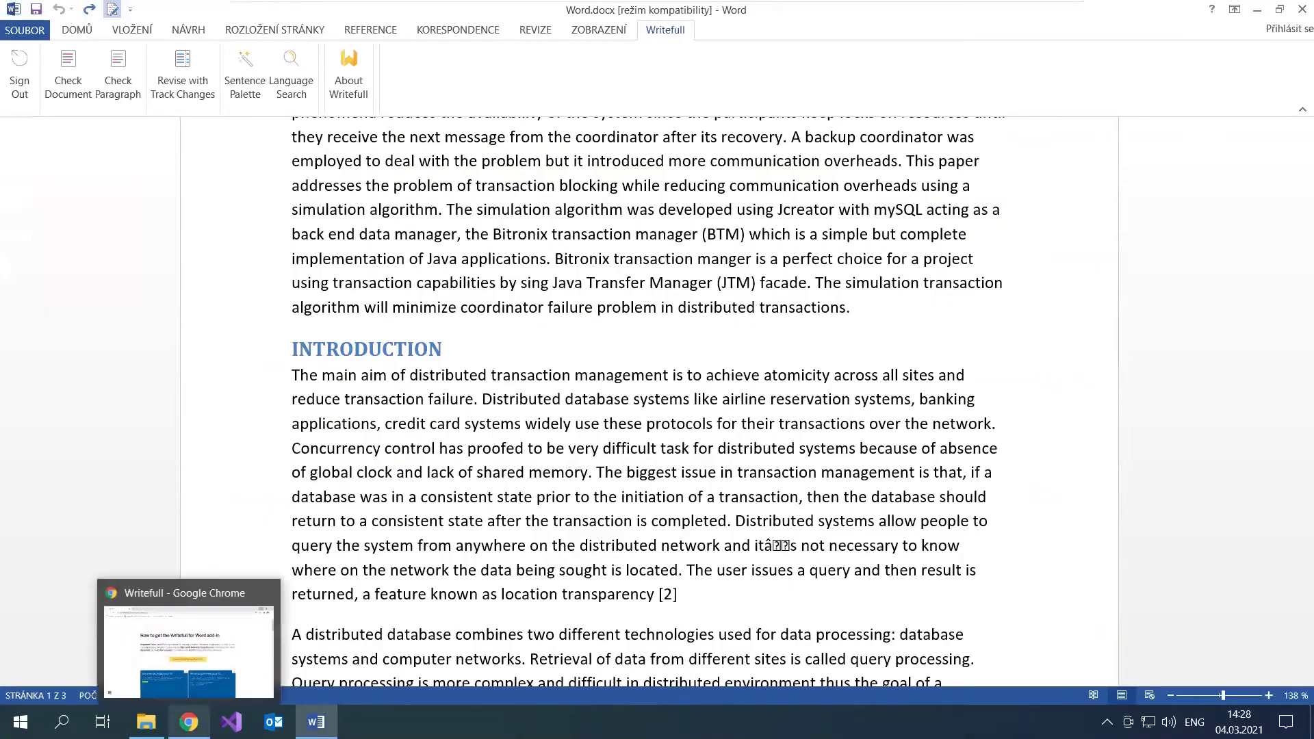
Step: In Chrome, go from the Writefull home page's researchers section to the Writefull for Overleaf store listing
{"action": "left_click", "coordinate": [188, 722]}
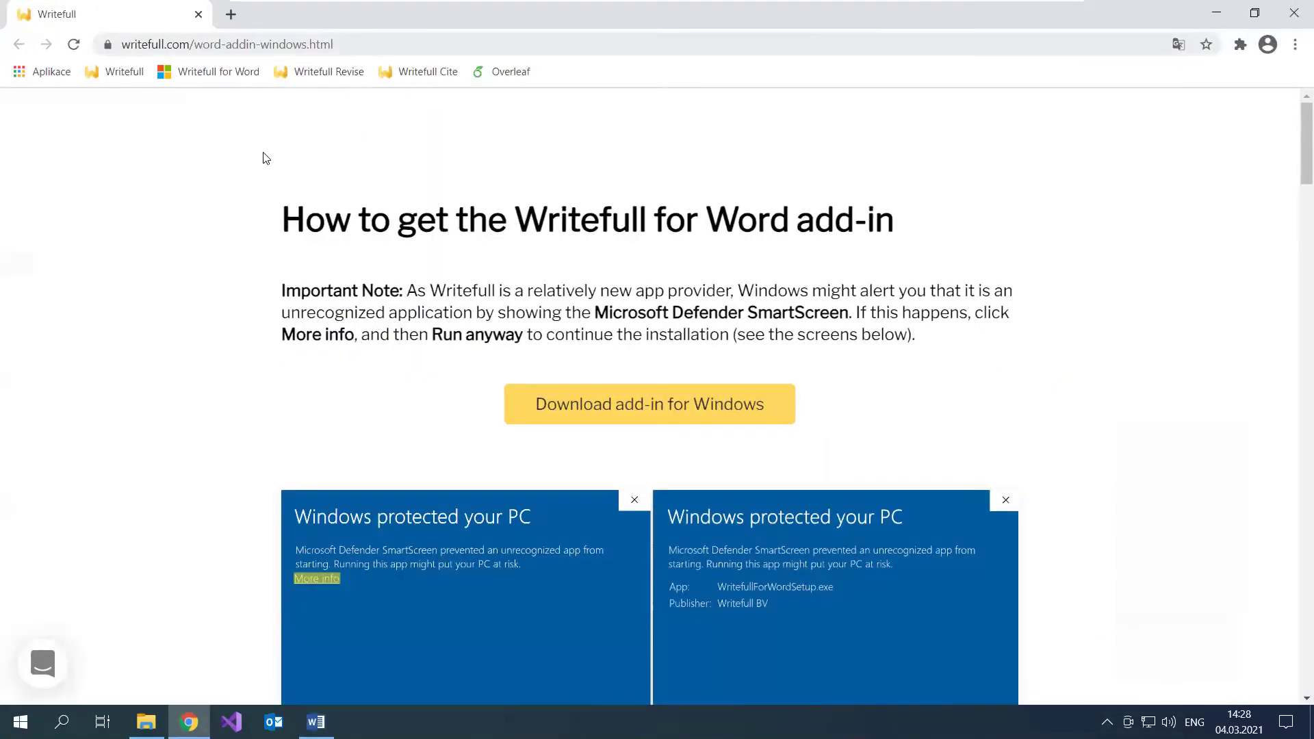
{"action": "left_click", "coordinate": [123, 71]}
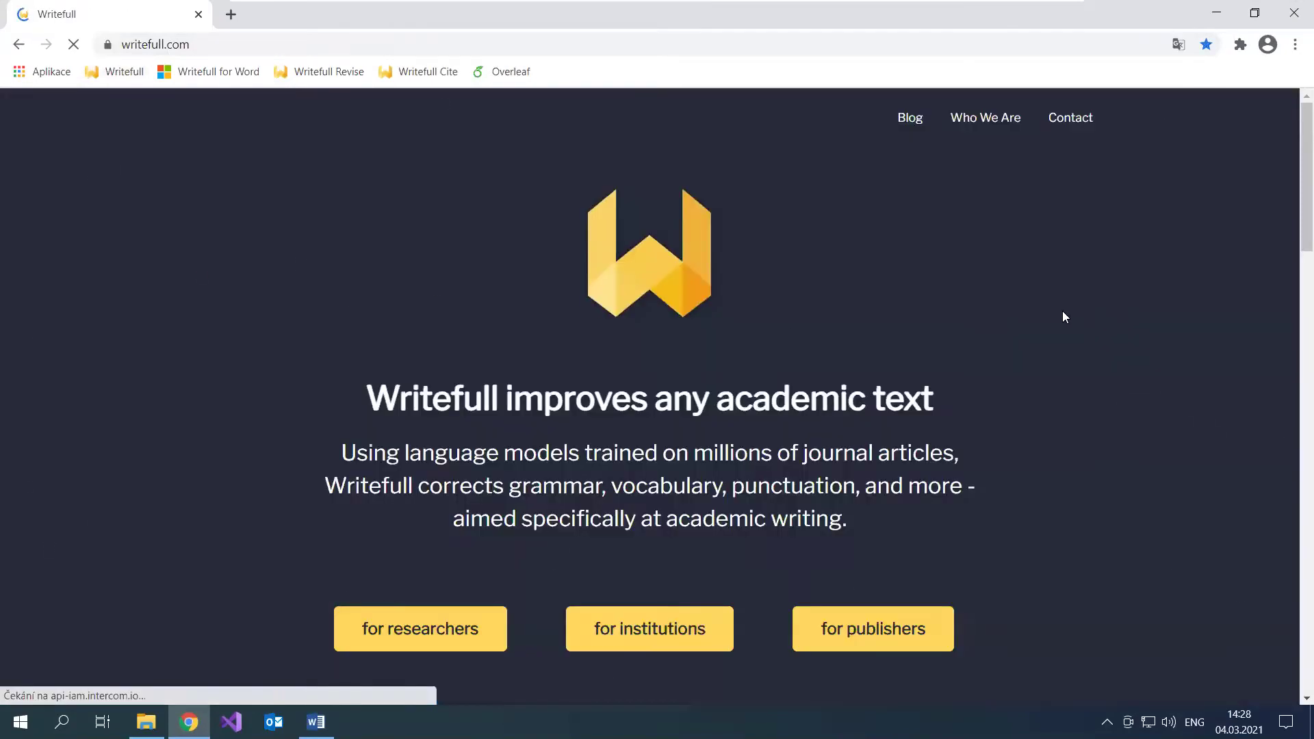
{"action": "scroll", "coordinate": [889, 383], "scroll_direction": "down", "scroll_amount": 1}
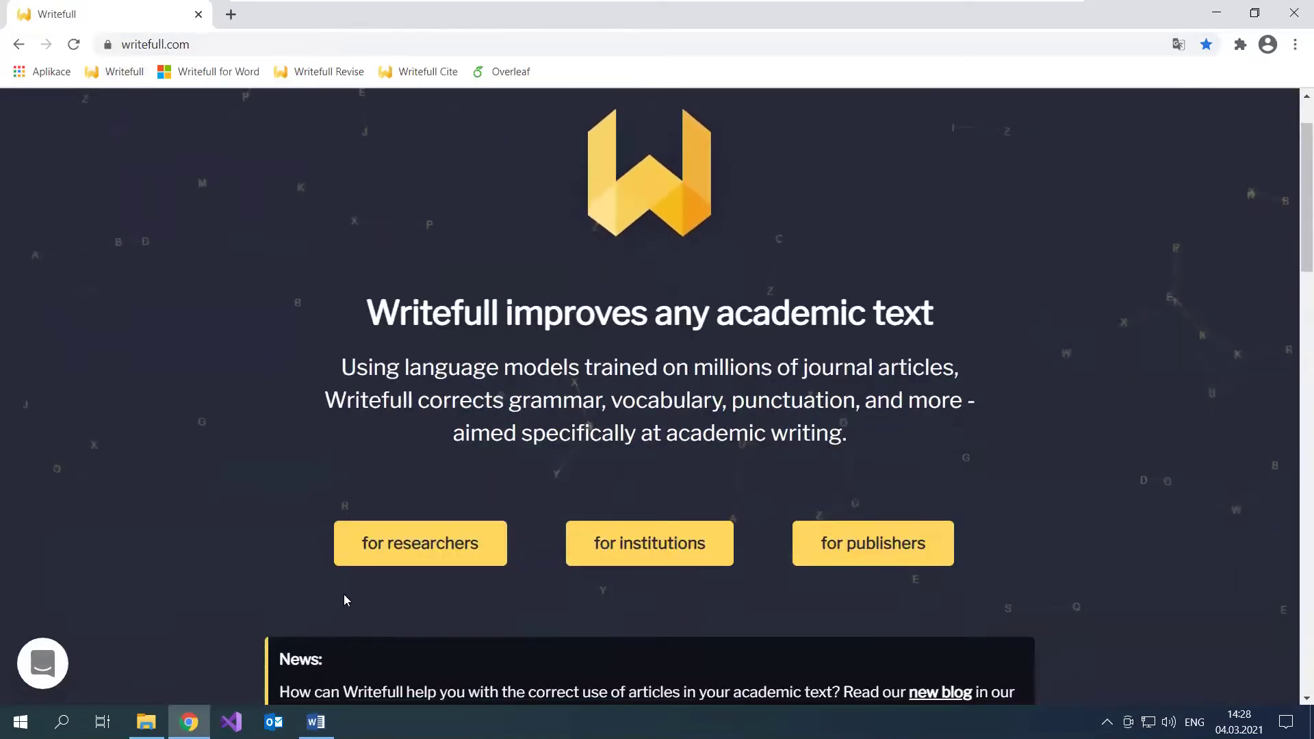
{"action": "left_click", "coordinate": [430, 551]}
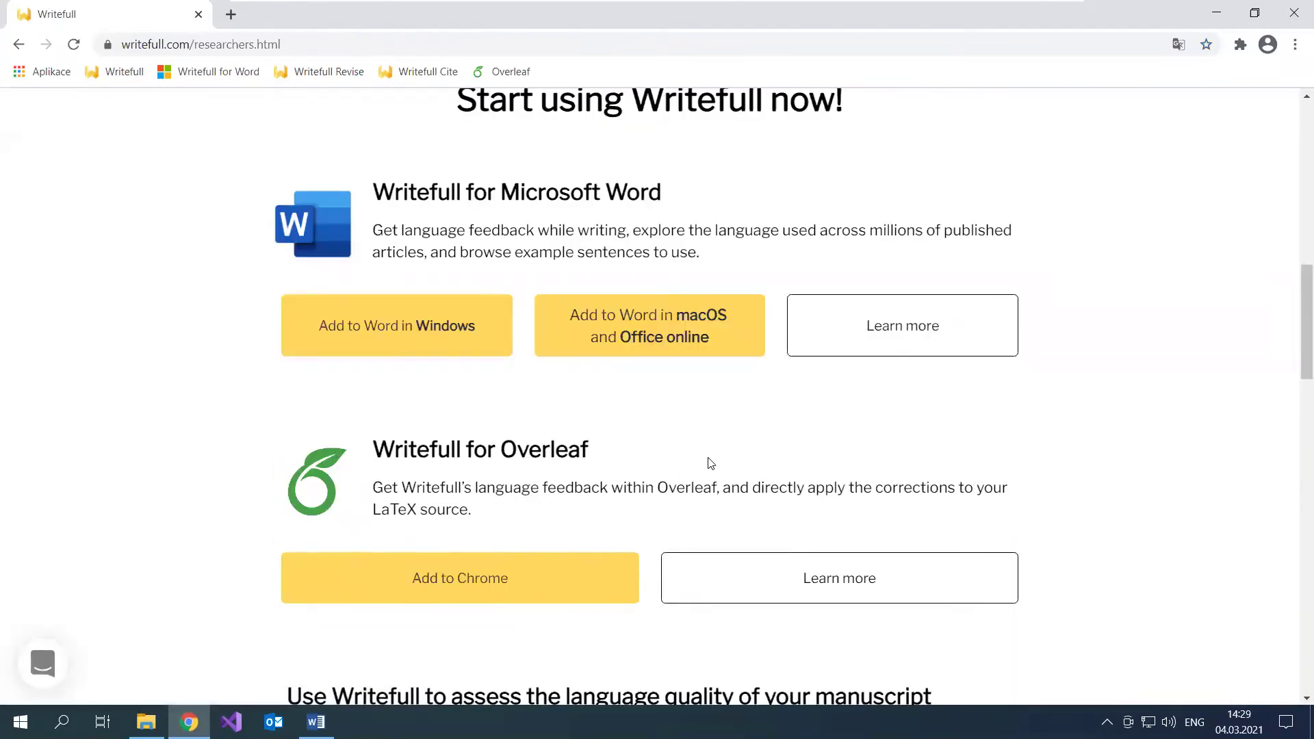
{"action": "left_click", "coordinate": [463, 592]}
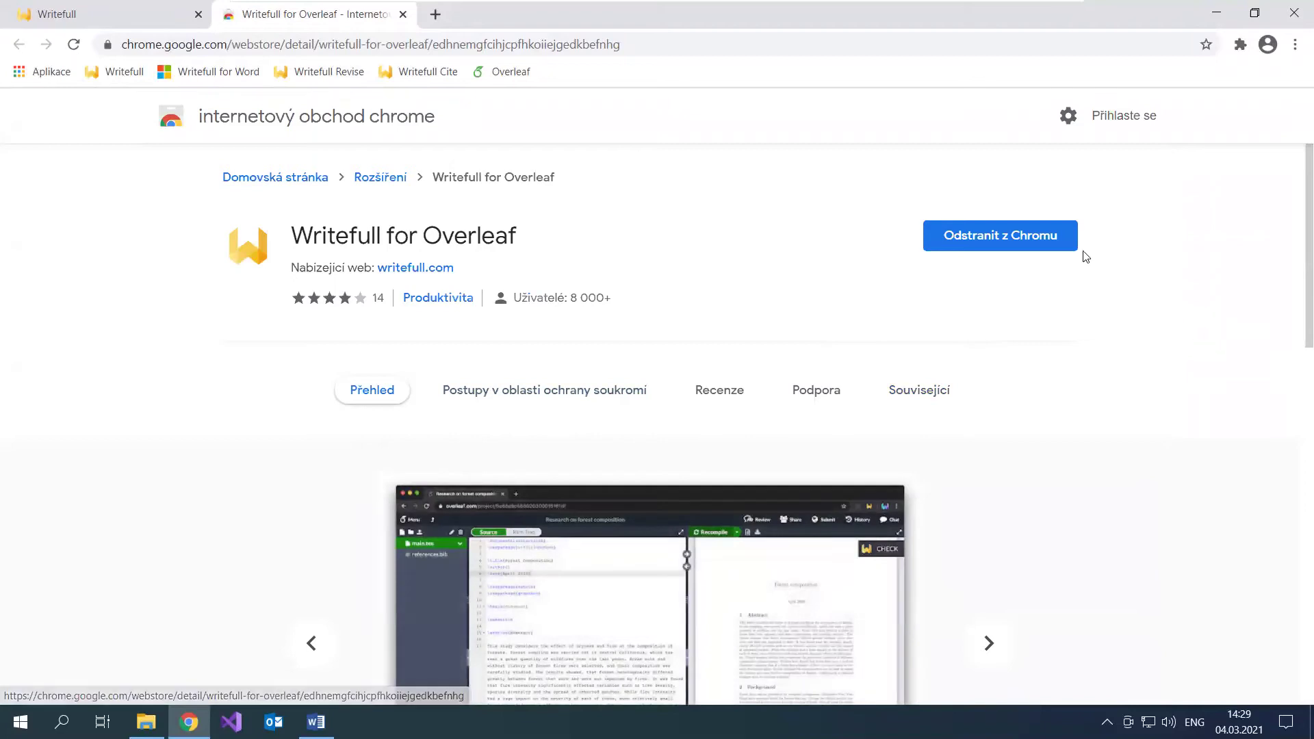
Step: Remove Writefull for Overleaf from Chrome, add it back, and dismiss the added notice
{"action": "left_click", "coordinate": [1000, 236]}
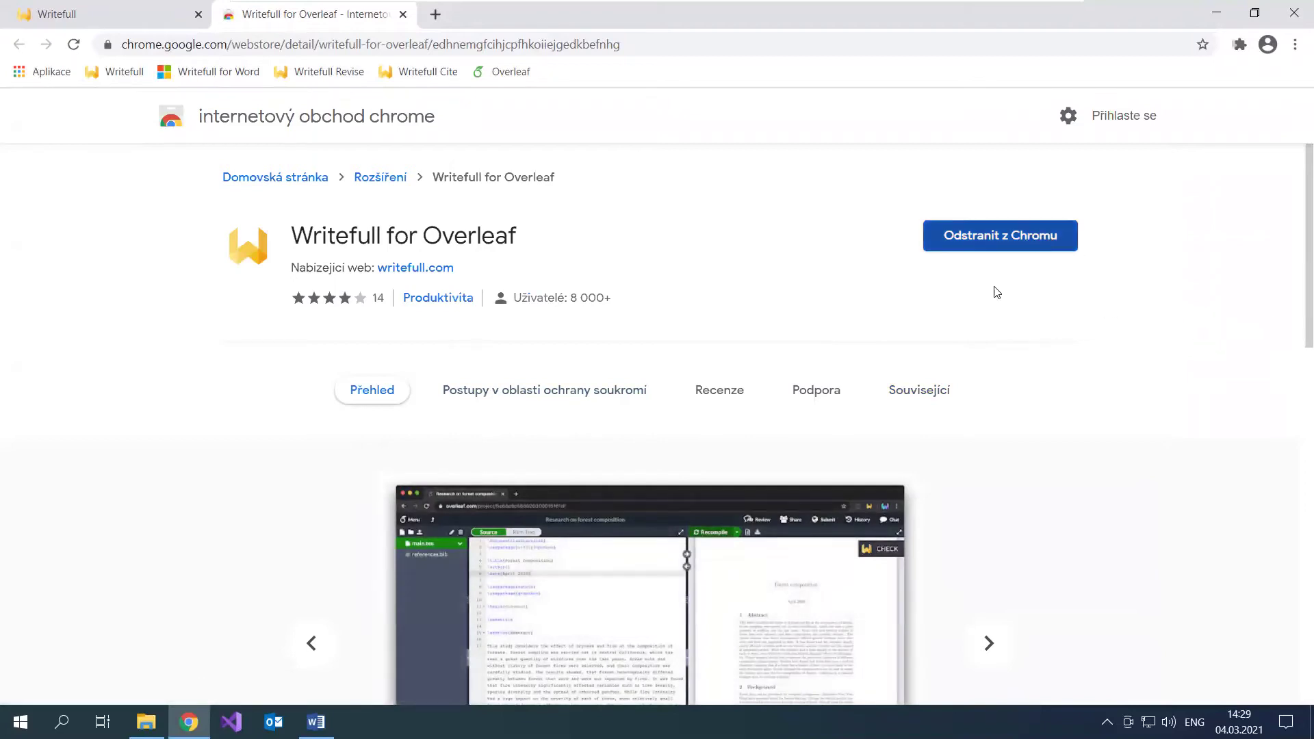
{"action": "left_click", "coordinate": [1118, 190]}
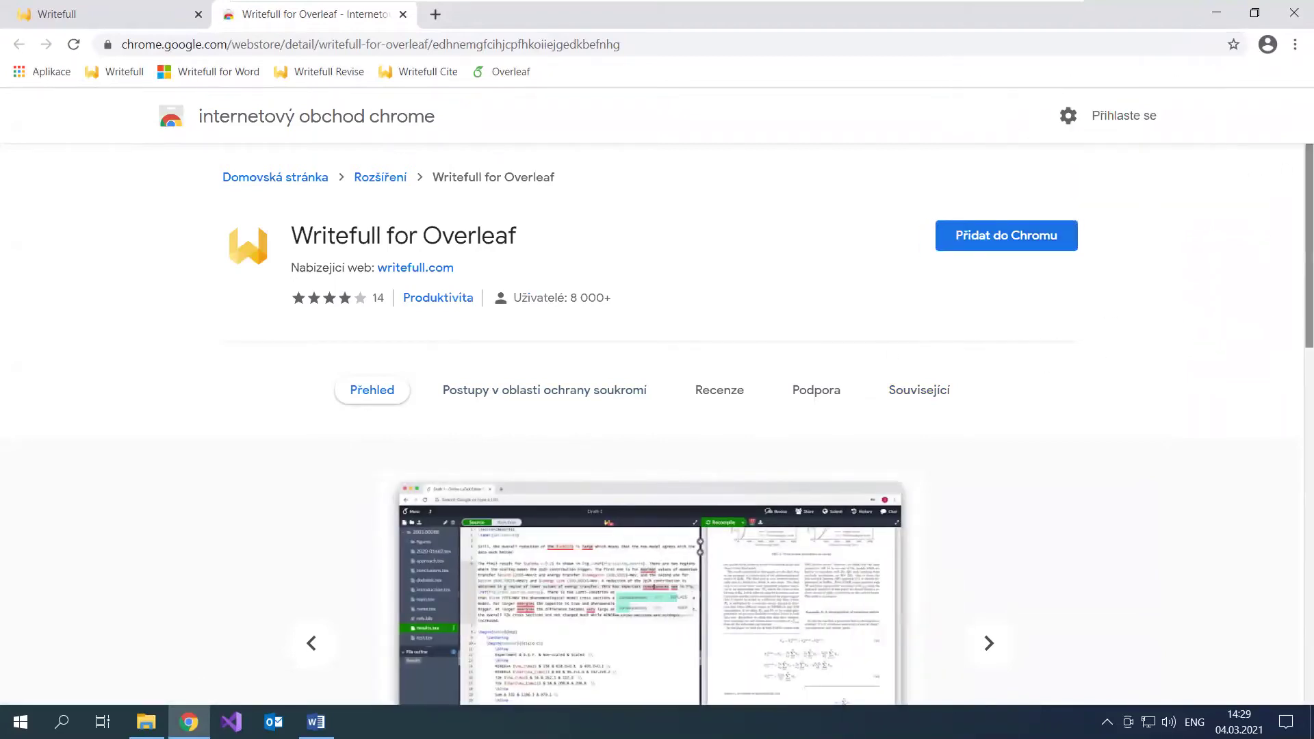
{"action": "left_click", "coordinate": [1013, 253]}
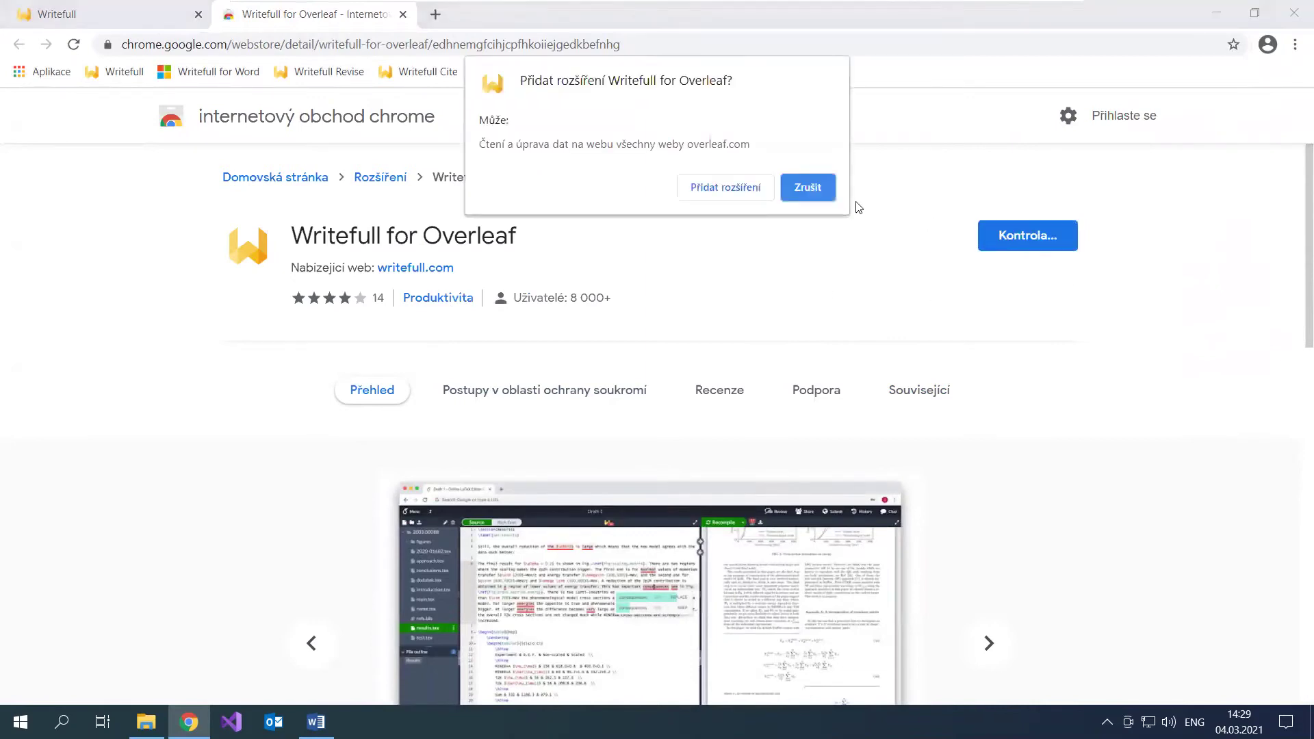
{"action": "left_click", "coordinate": [712, 196]}
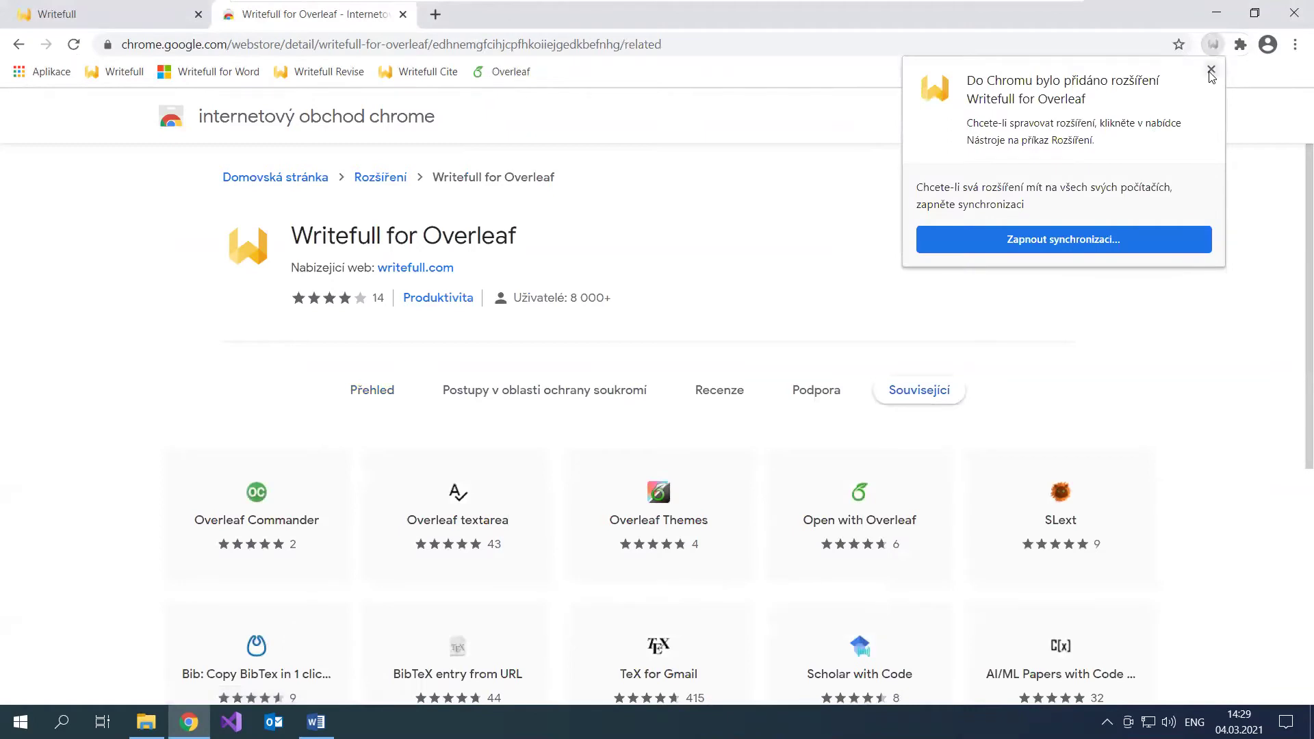
{"action": "left_click", "coordinate": [1211, 69]}
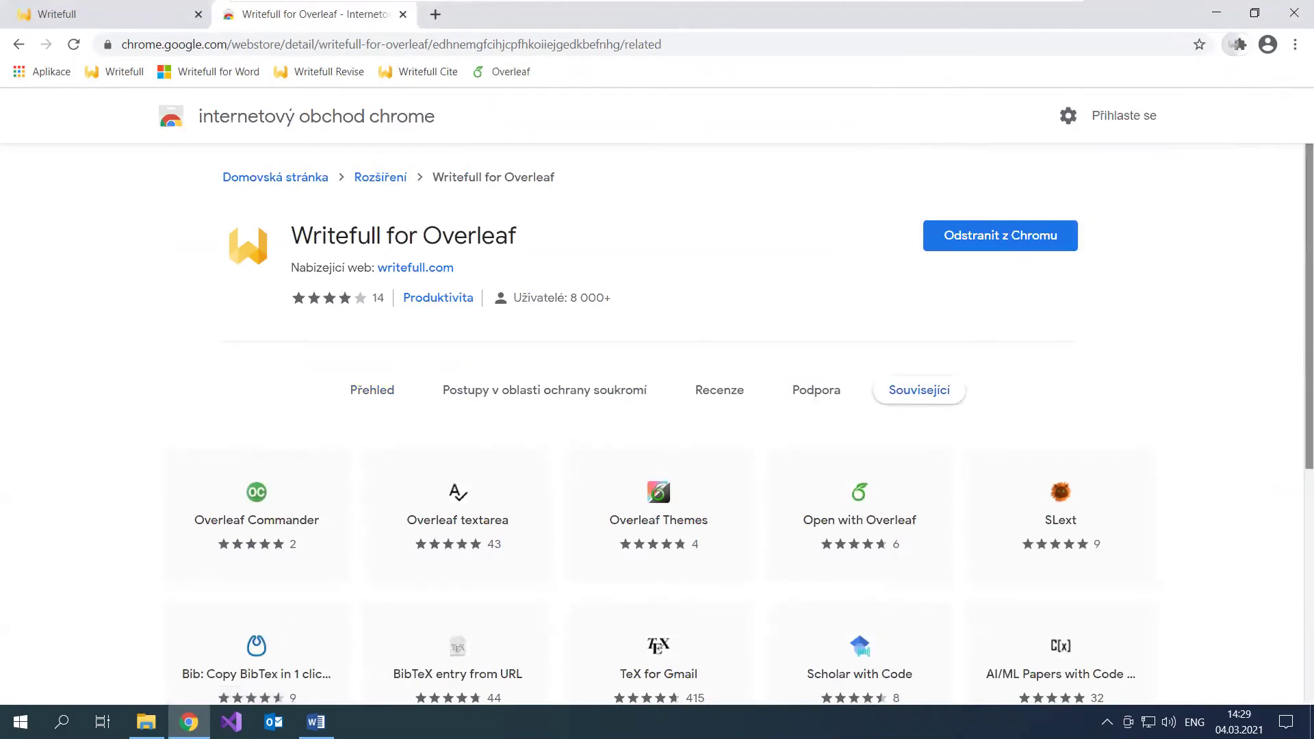
Step: Open the Writefull for Overleaf example project from the Overleaf projects list
{"action": "left_click", "coordinate": [510, 72]}
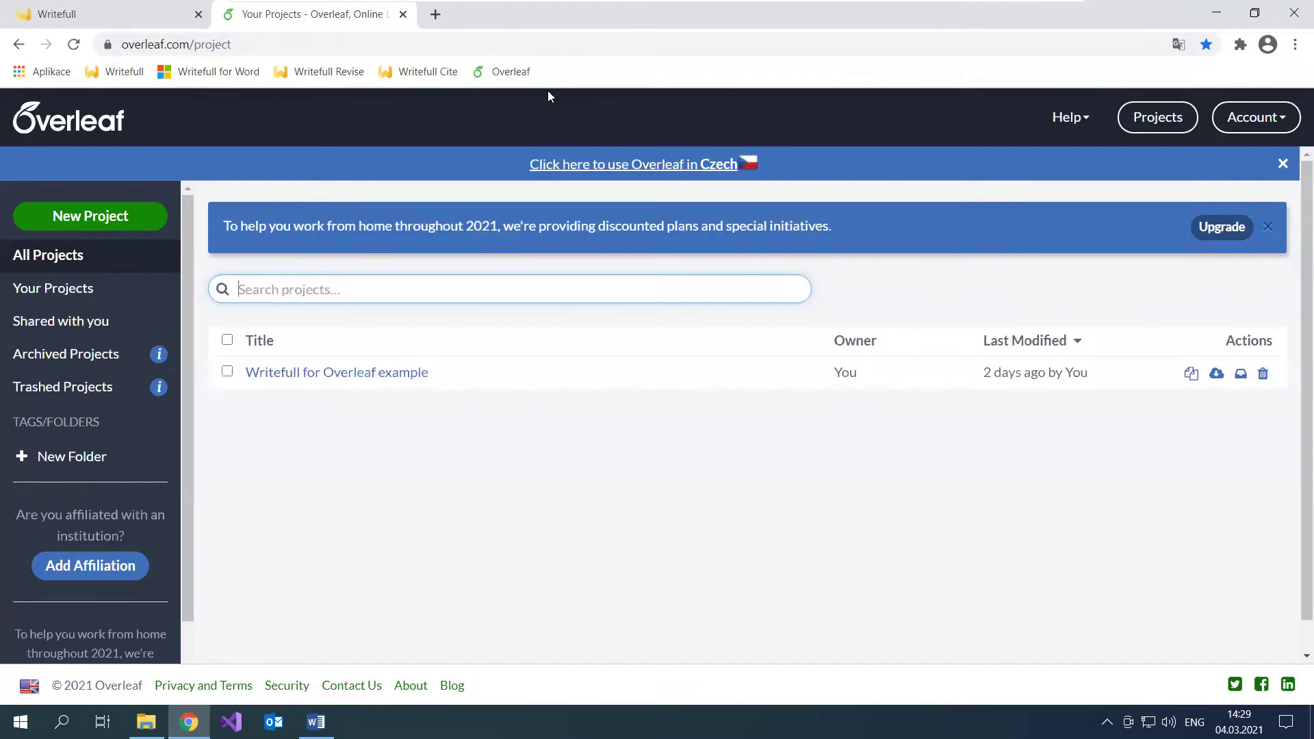
{"action": "left_click", "coordinate": [333, 383]}
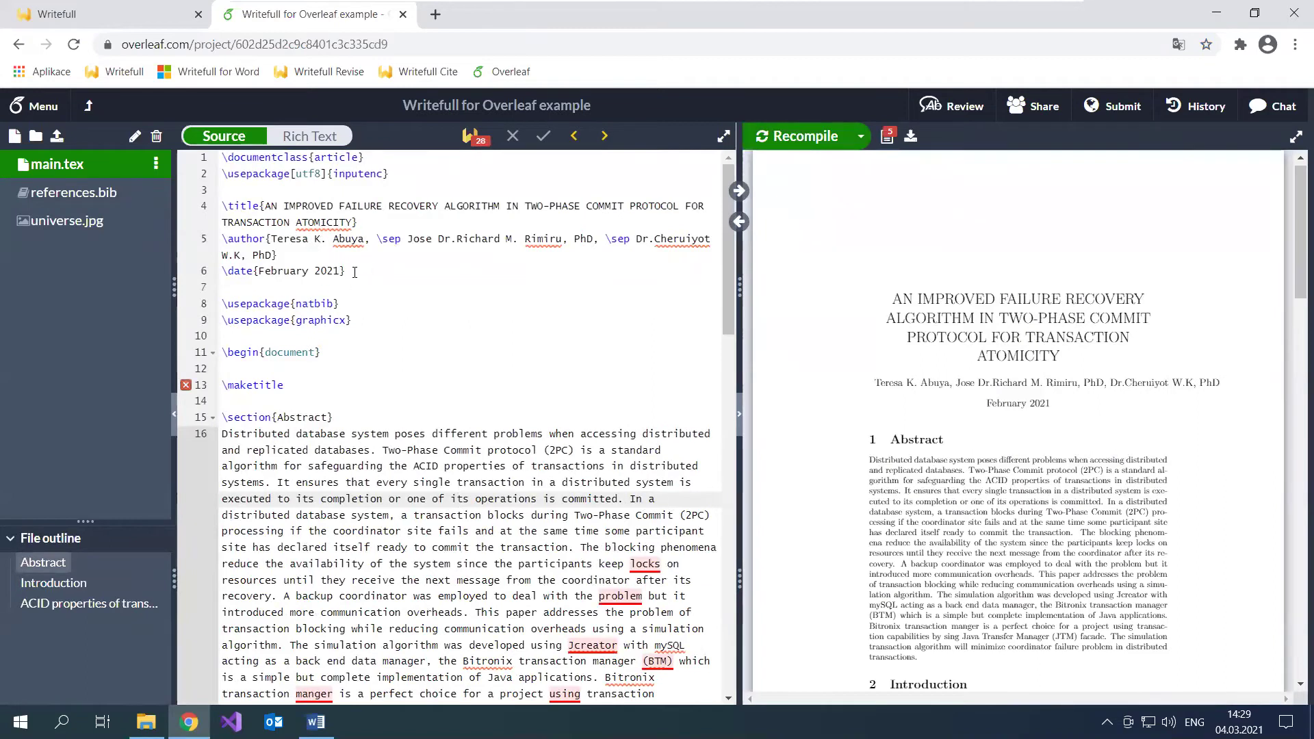
{"action": "left_click", "coordinate": [386, 271]}
{"action": "left_click", "coordinate": [385, 304]}
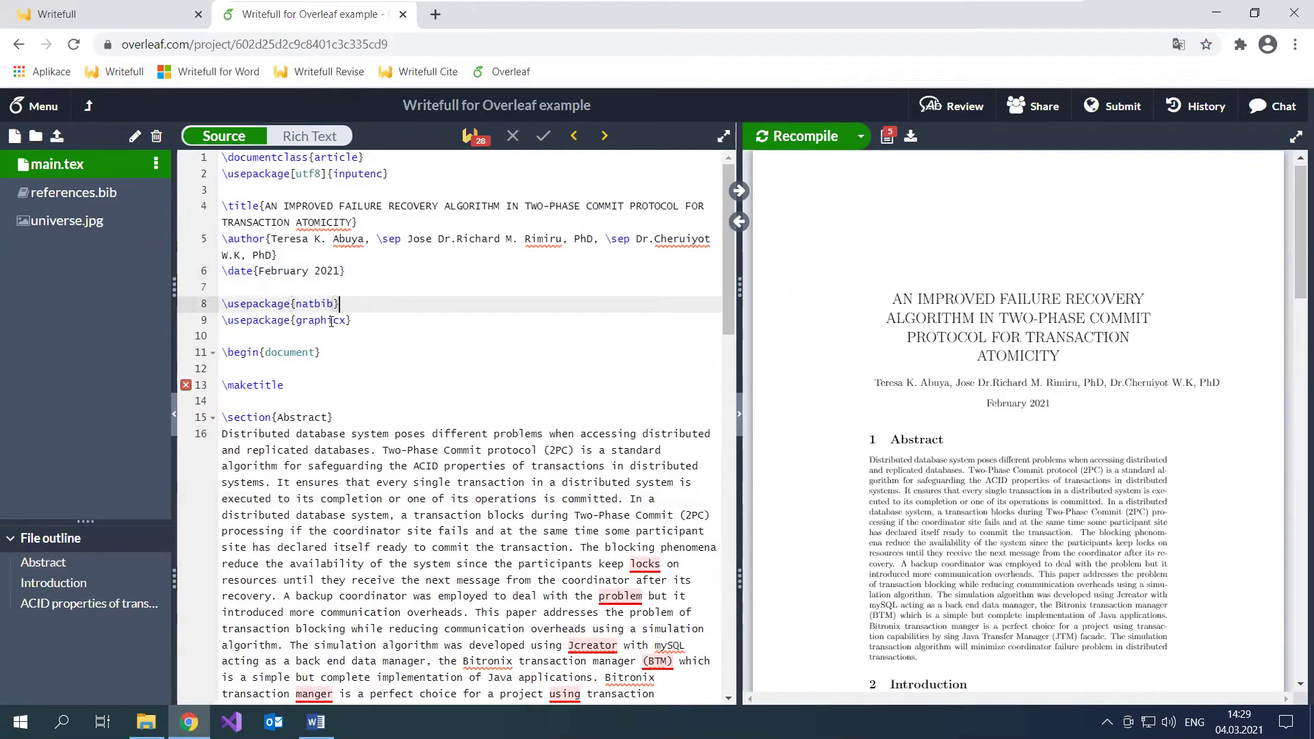
{"action": "scroll", "coordinate": [400, 422], "scroll_direction": "down", "scroll_amount": 2}
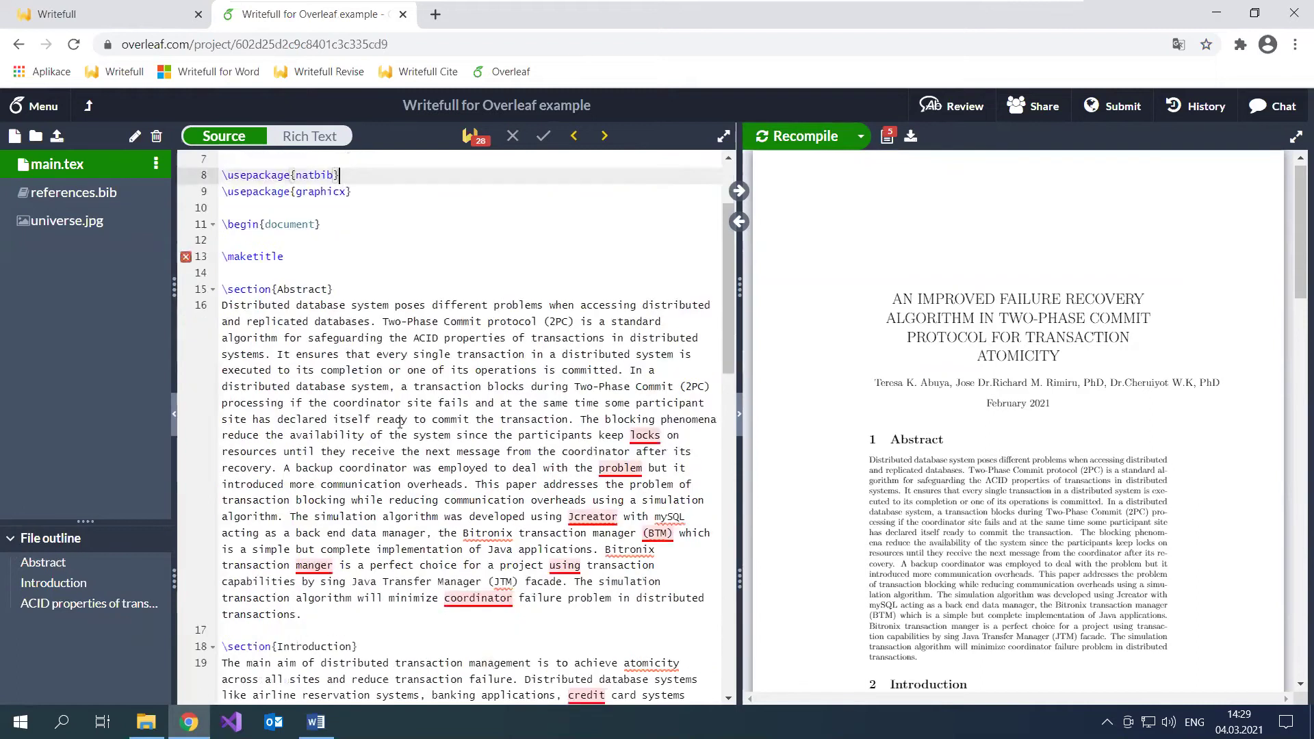
{"action": "scroll", "coordinate": [400, 422], "scroll_direction": "up", "scroll_amount": 1}
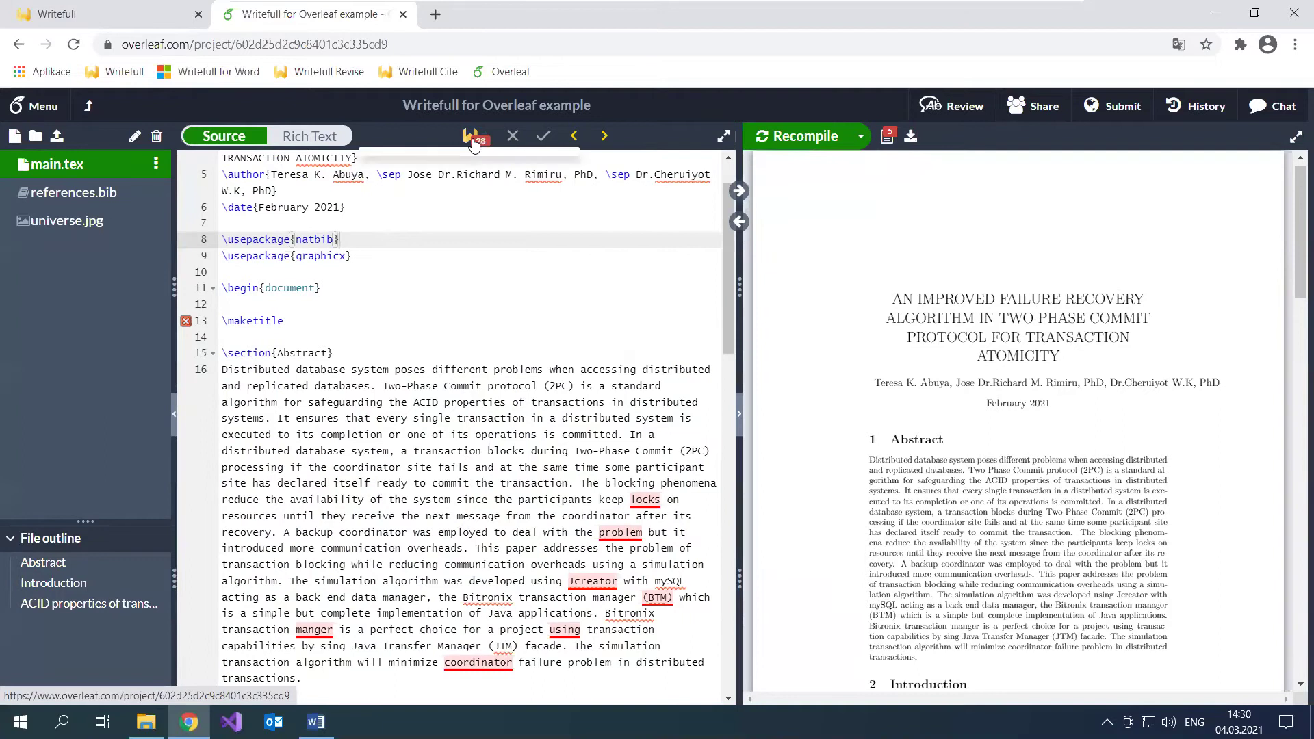
Step: Sign out of Writefull and log back in with the account email and password
{"action": "left_click", "coordinate": [391, 447]}
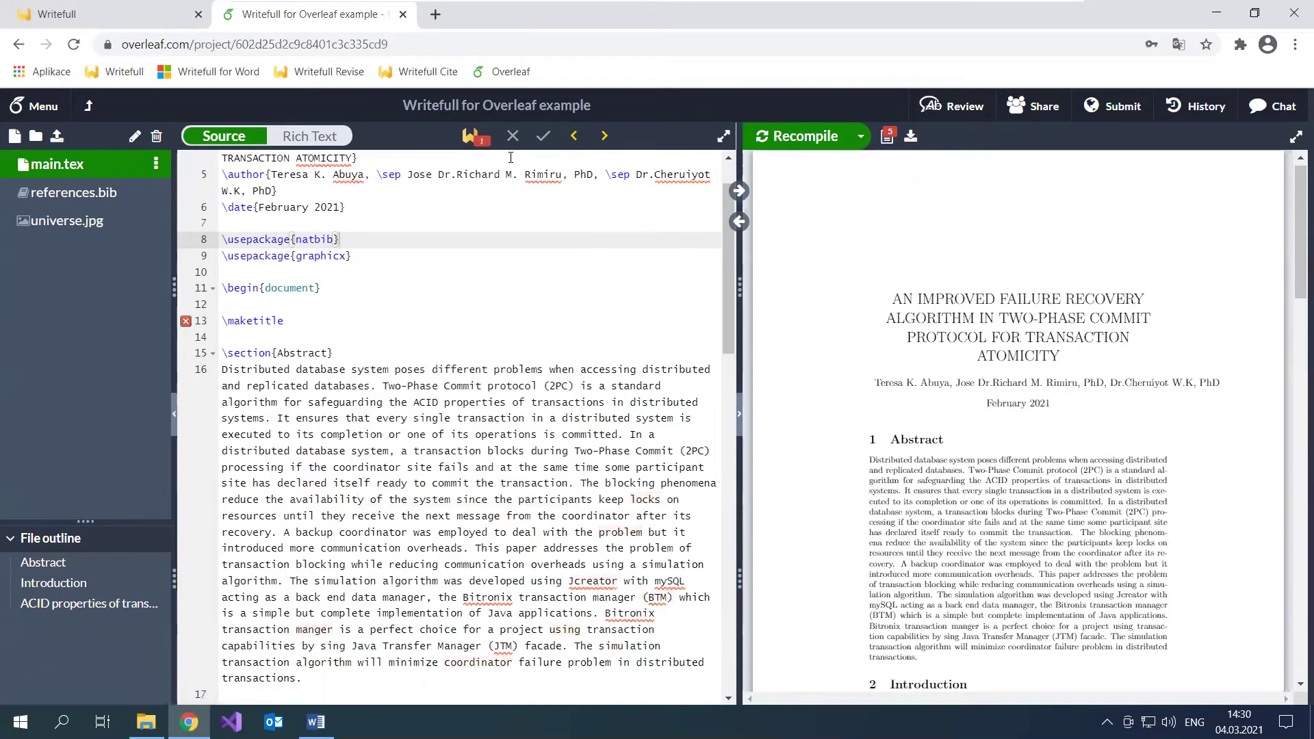
{"action": "left_click", "coordinate": [477, 143]}
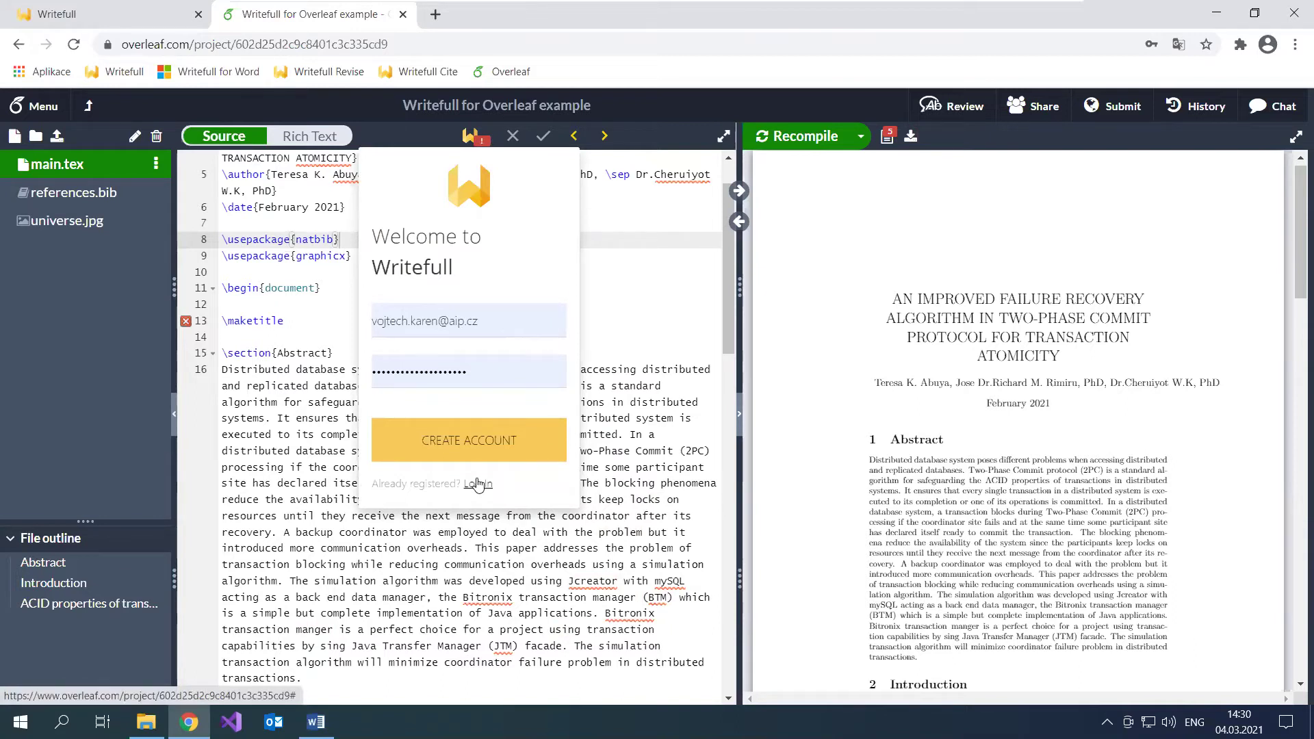
{"action": "left_click", "coordinate": [478, 484]}
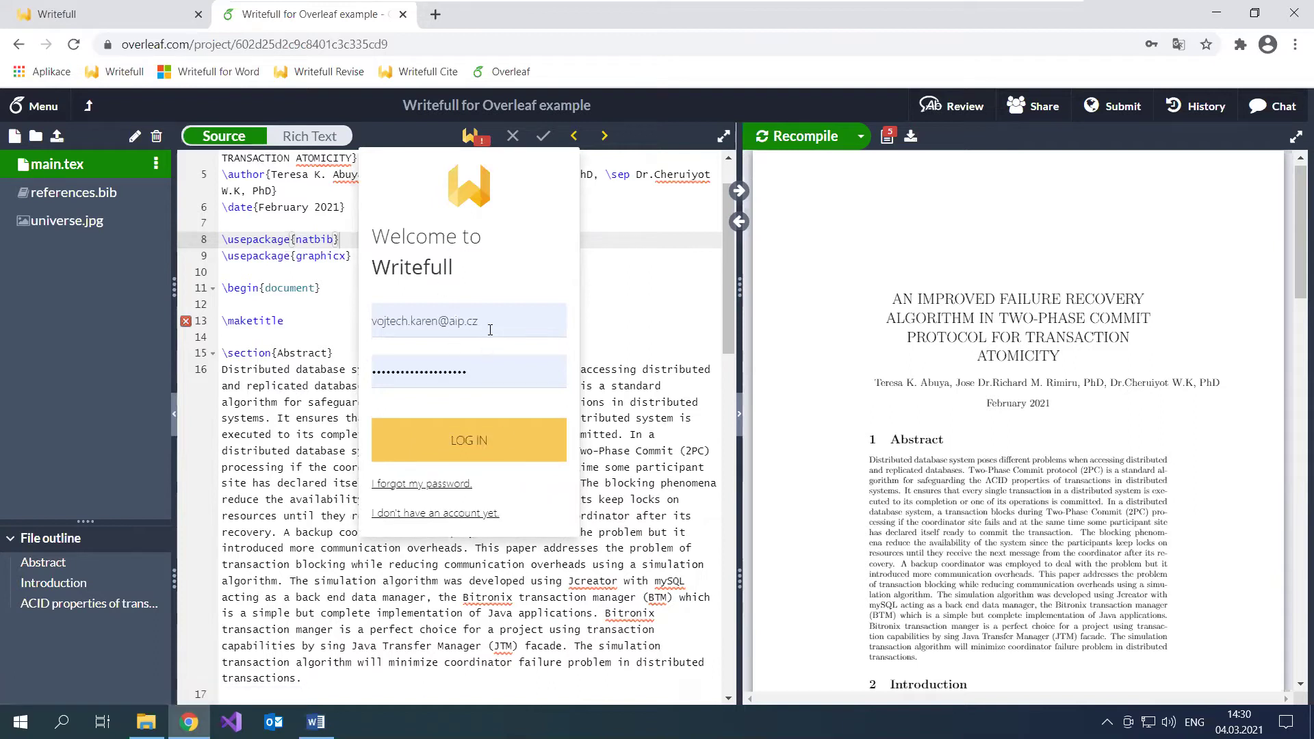
{"action": "double_click", "coordinate": [501, 372]}
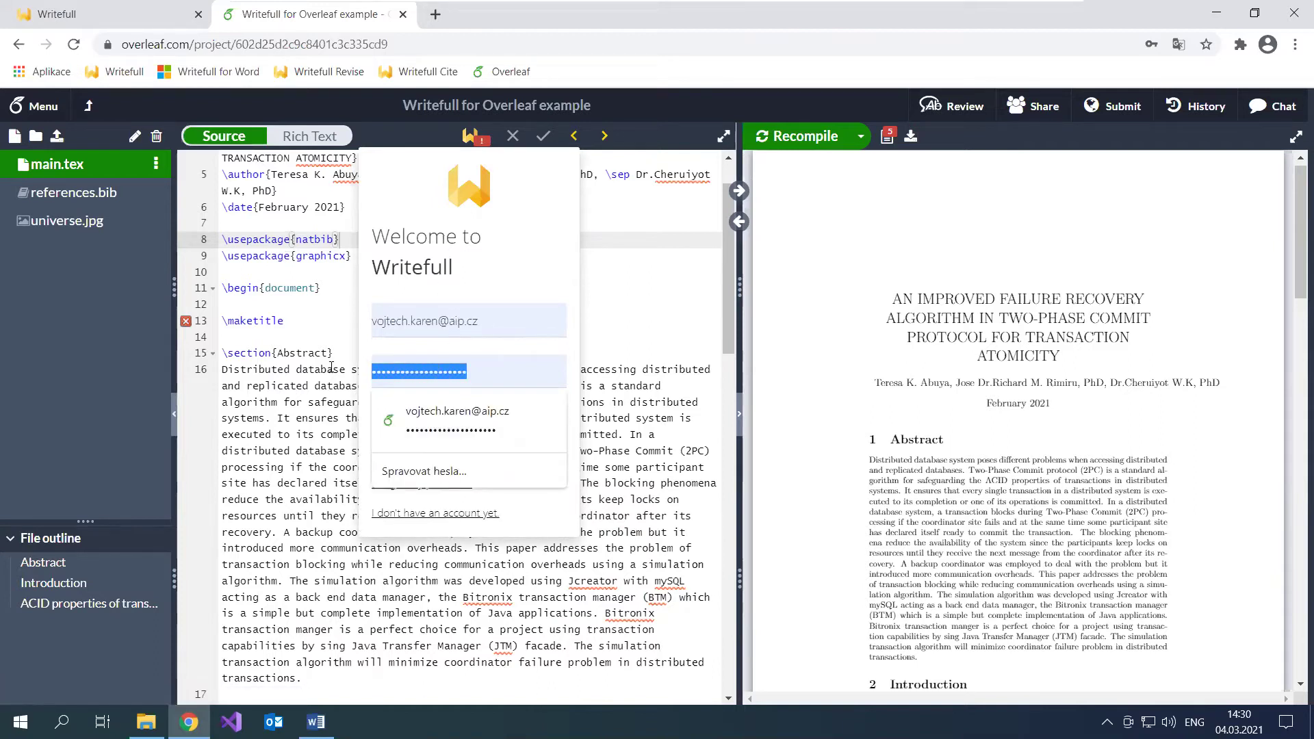
{"action": "key", "text": "BackSpace"}
{"action": "type", "text": "****"}
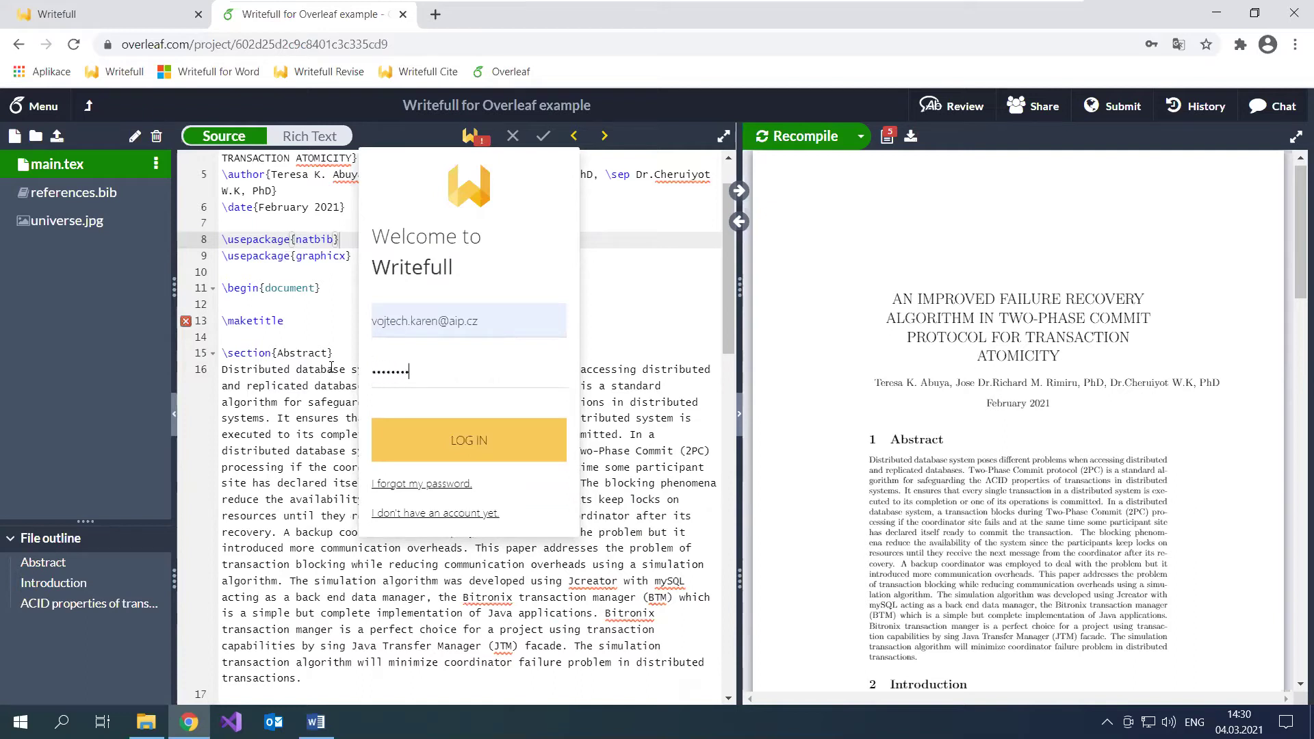
{"action": "type", "text": "**"}
{"action": "key", "text": "Return"}
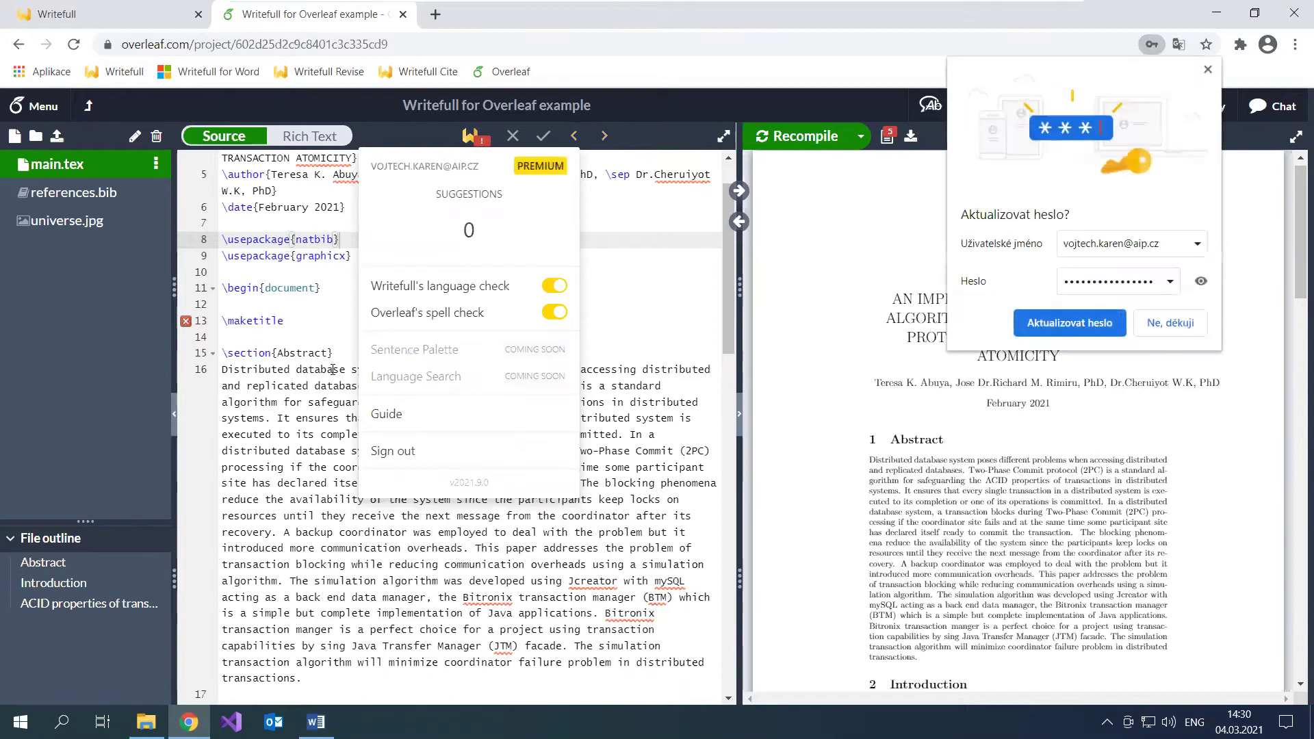
{"action": "left_click", "coordinate": [1208, 70]}
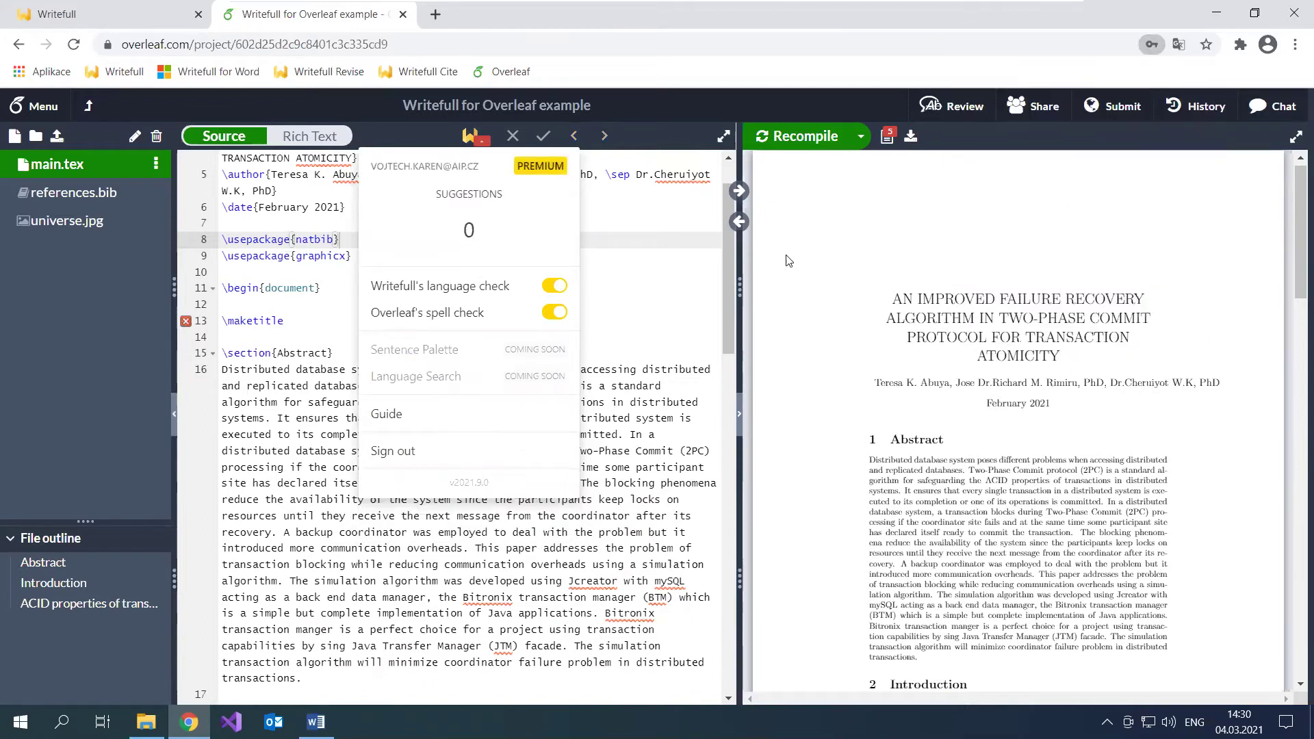
{"action": "left_click", "coordinate": [479, 137]}
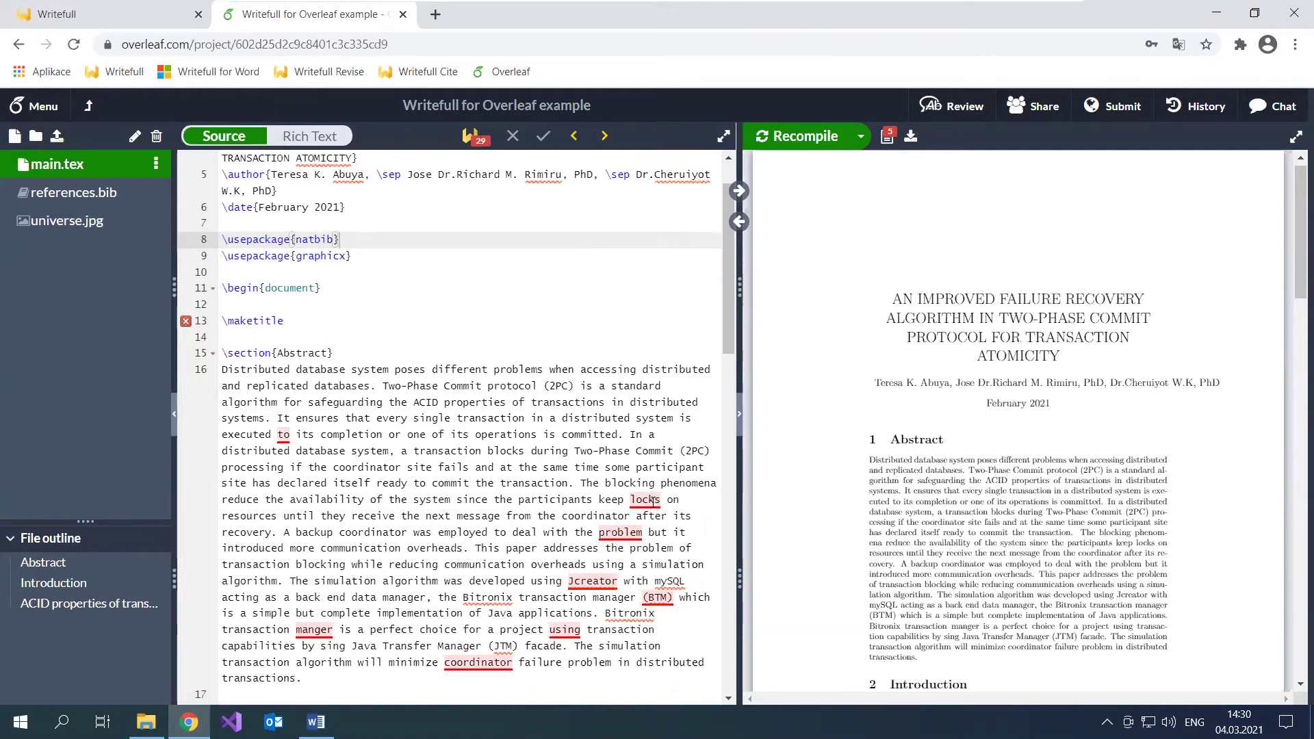
Step: Replace 'to' with Writefull's suggested 'on' and recompile the PDF
{"action": "left_click", "coordinate": [283, 434]}
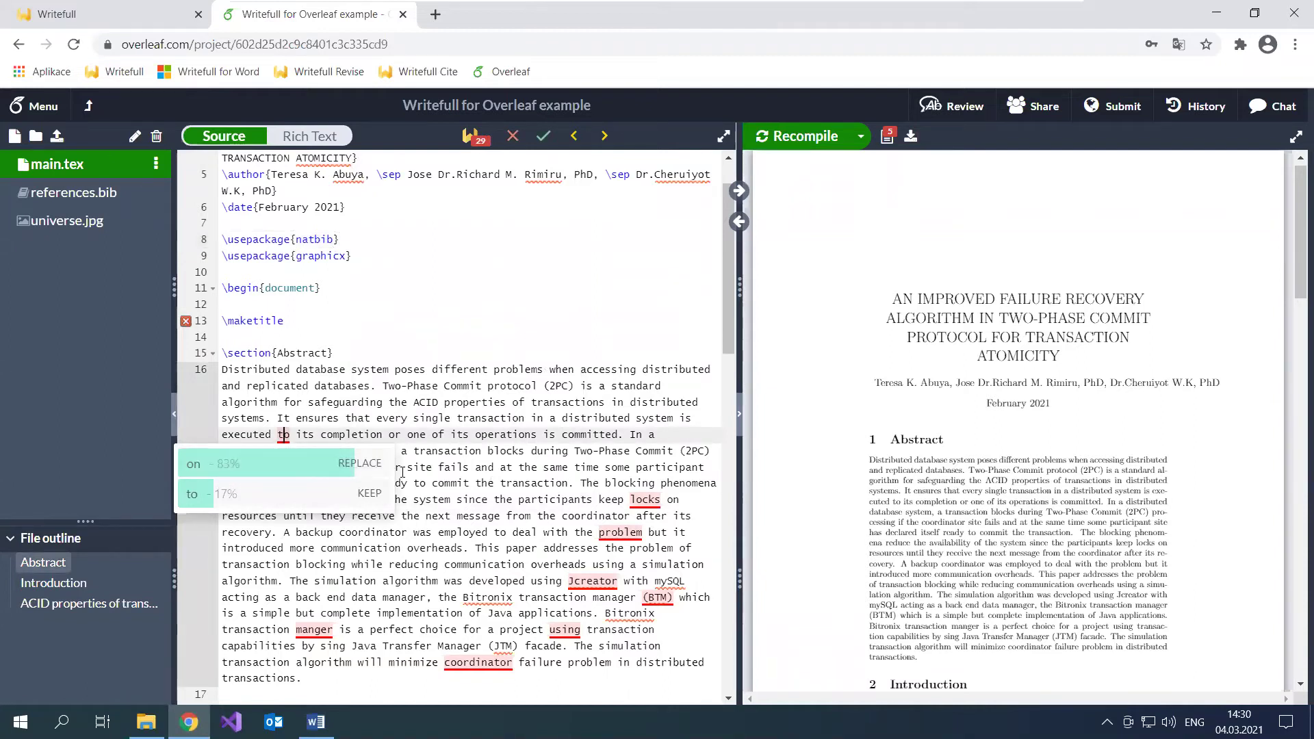
{"action": "left_click", "coordinate": [274, 467]}
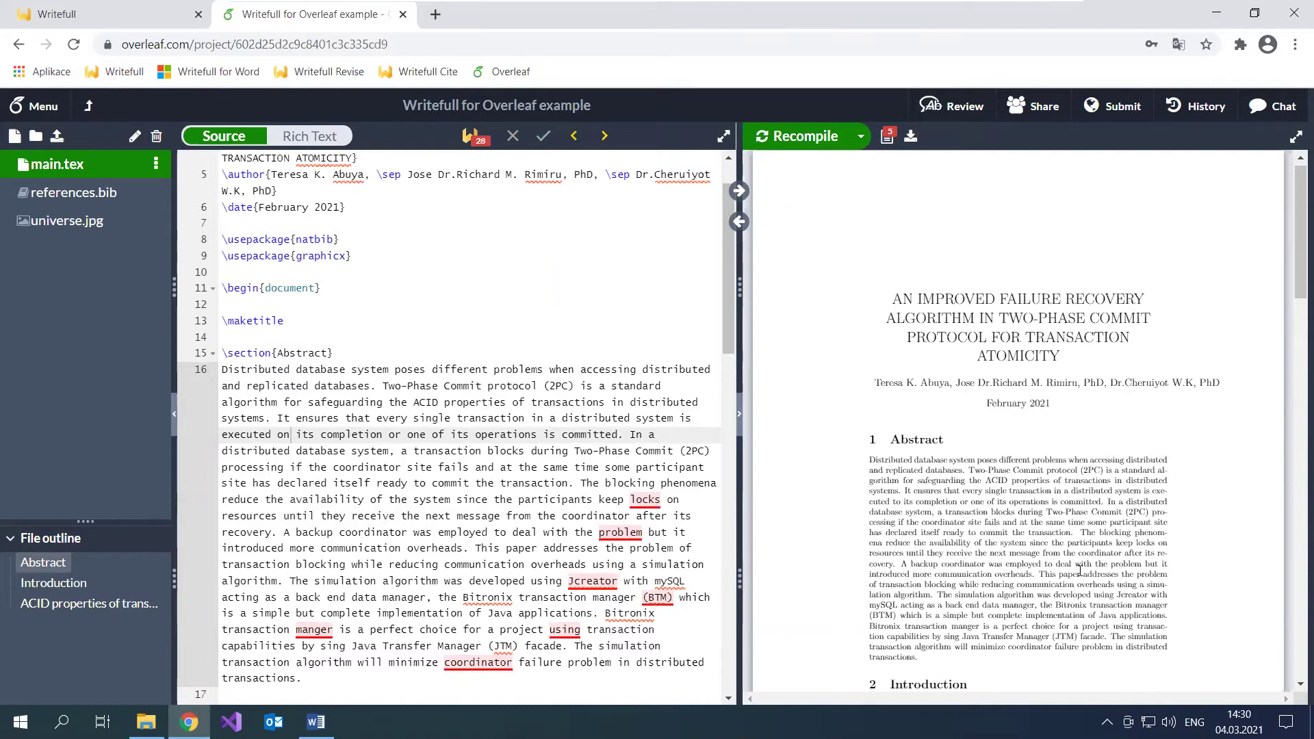
{"action": "left_click", "coordinate": [802, 136]}
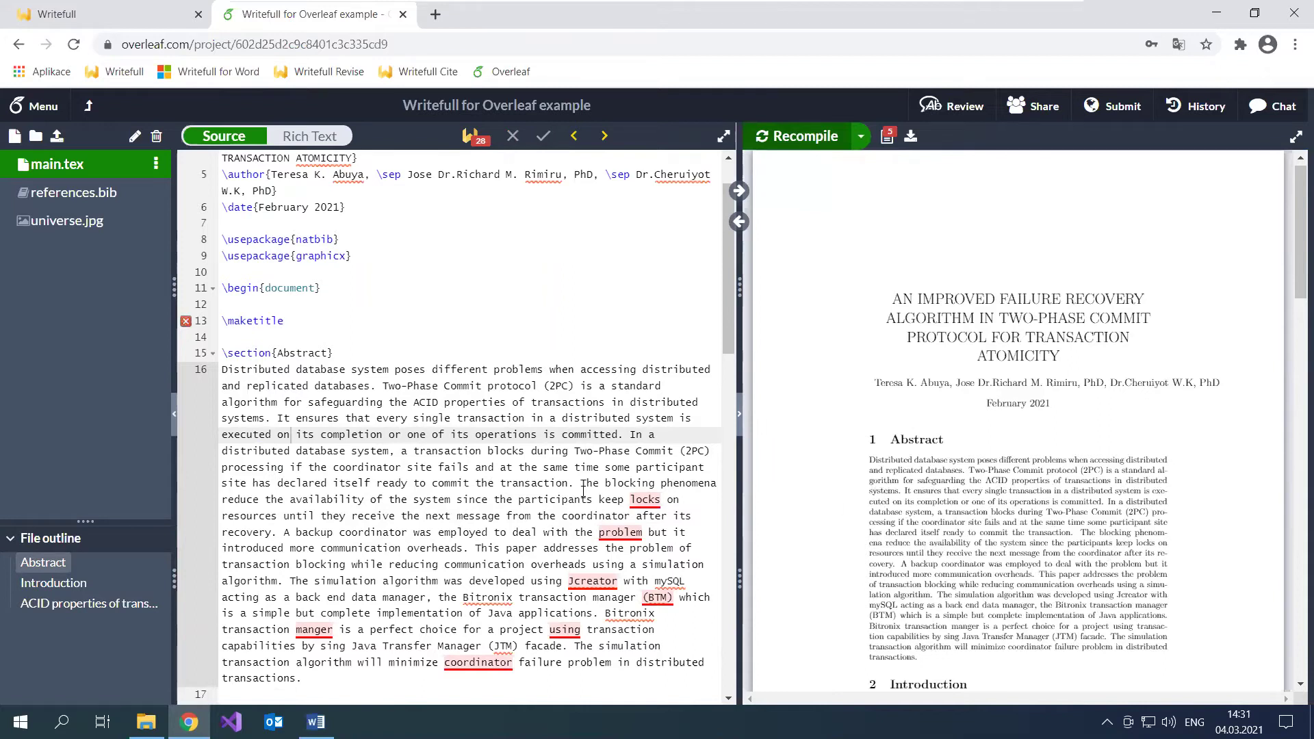
Step: Keep 'locks' instead of the suggested 'locking', then open the Writefull extension's settings
{"action": "left_click", "coordinate": [641, 499]}
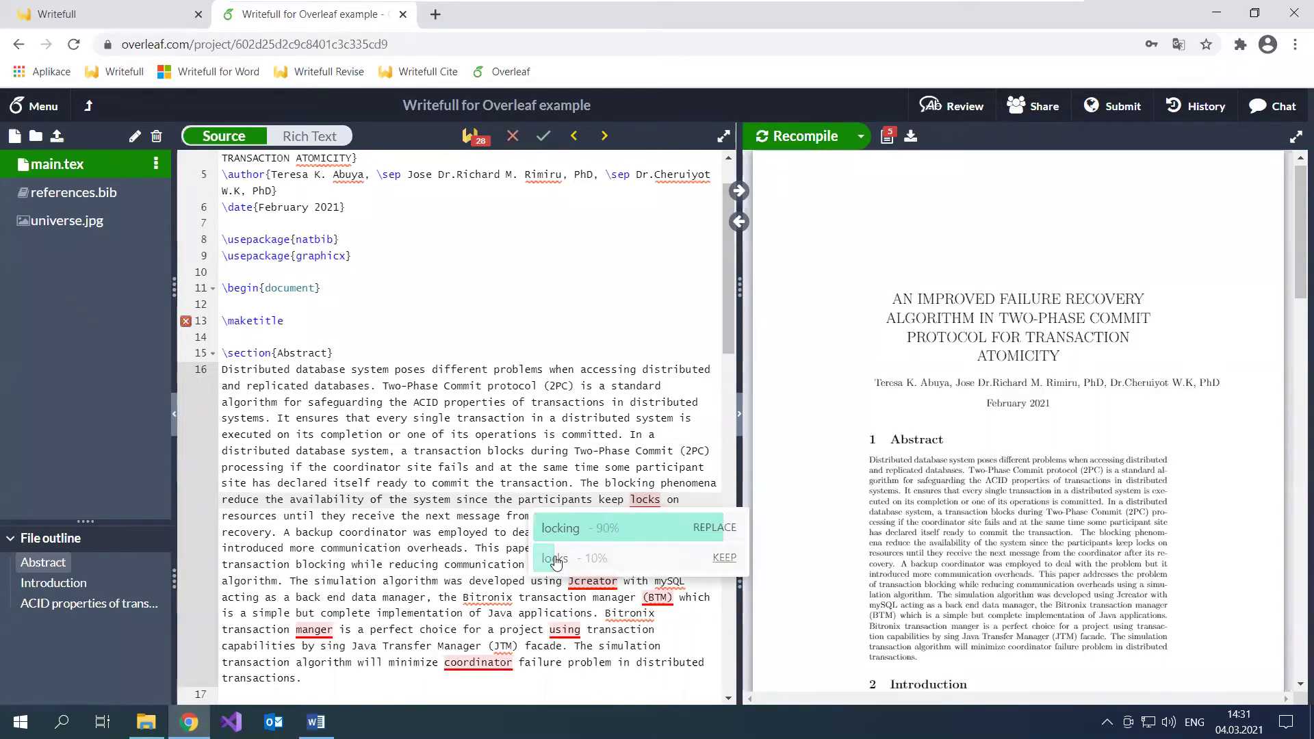
{"action": "left_click", "coordinate": [616, 558]}
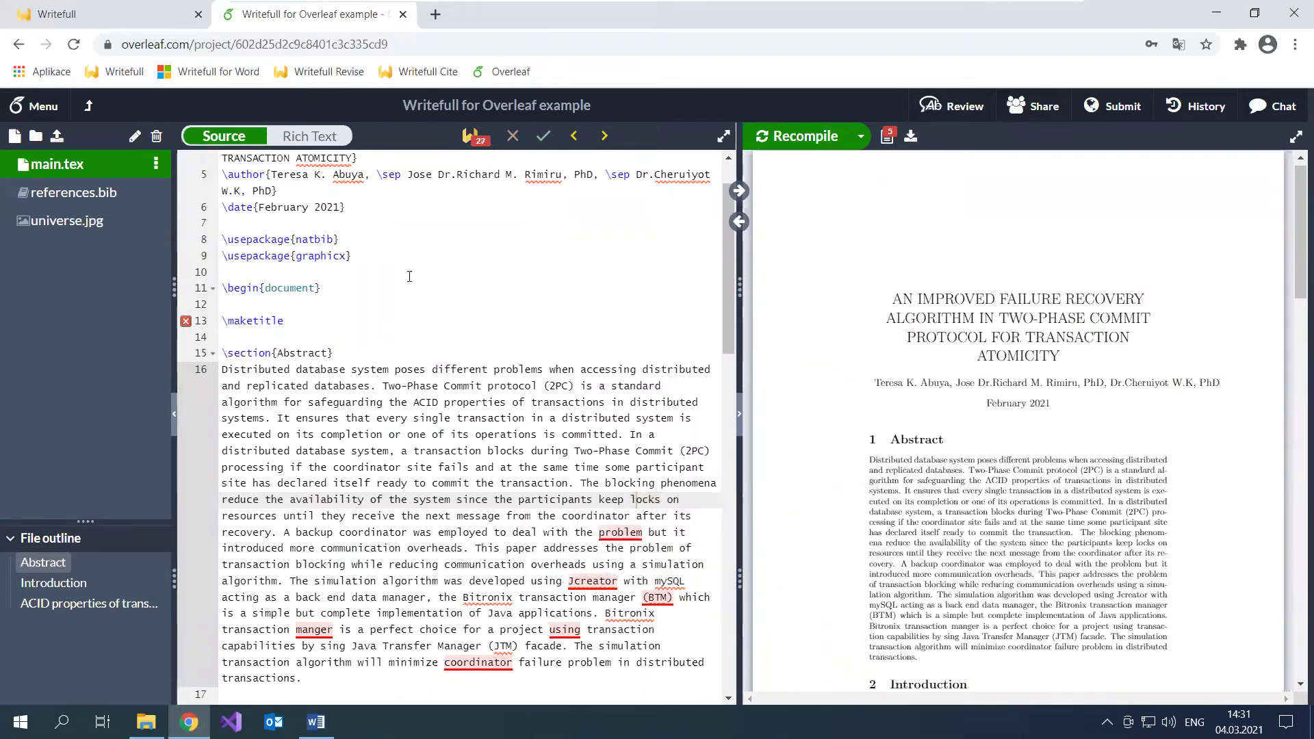
{"action": "left_click", "coordinate": [476, 139]}
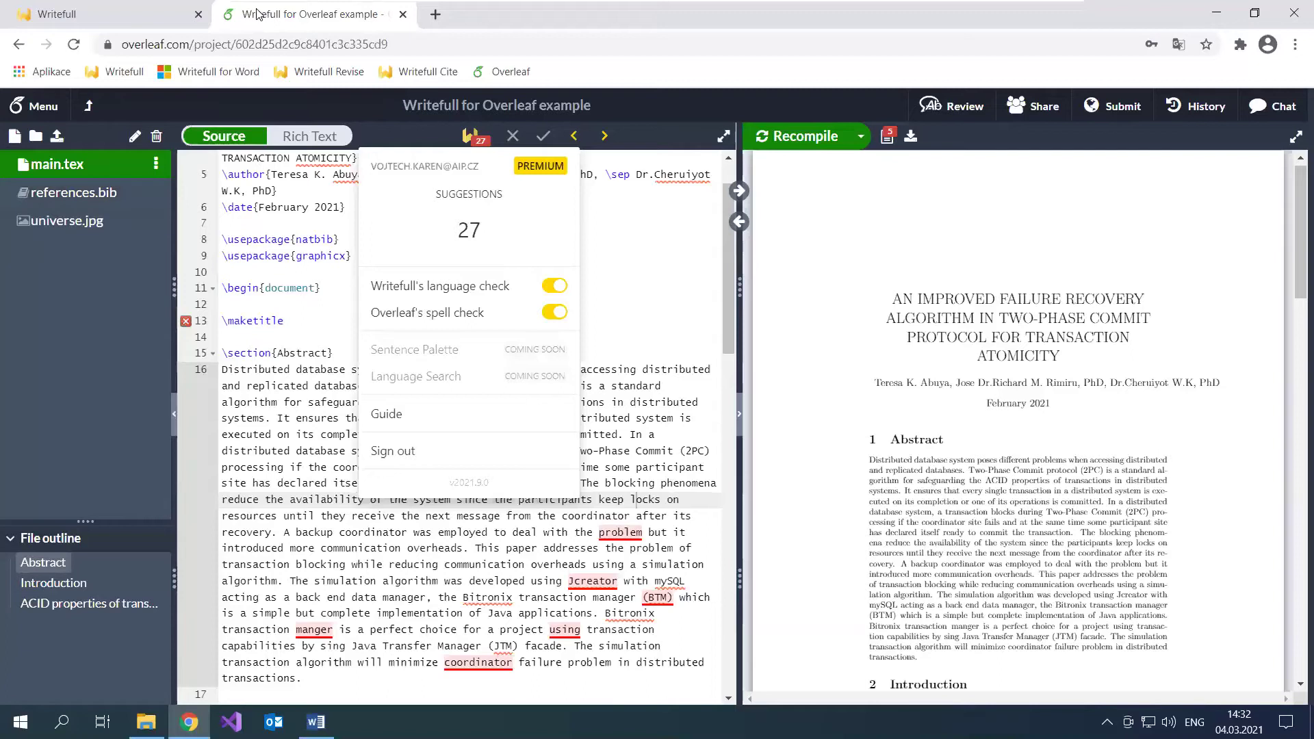
Step: Close the Overleaf project tab and go to Writefull Revise from its bookmark
{"action": "middle_click", "coordinate": [256, 14]}
{"action": "scroll", "coordinate": [404, 31], "scroll_direction": "down", "scroll_amount": 10}
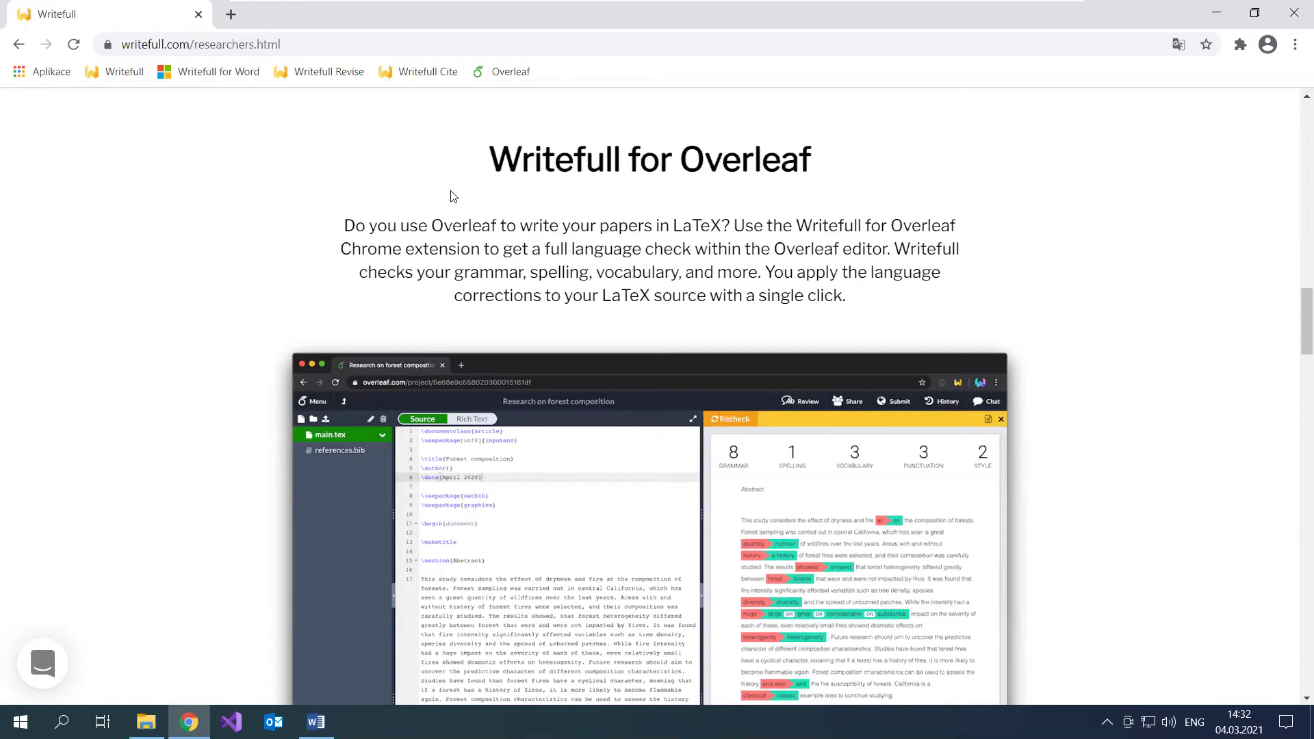
{"action": "left_click", "coordinate": [321, 71]}
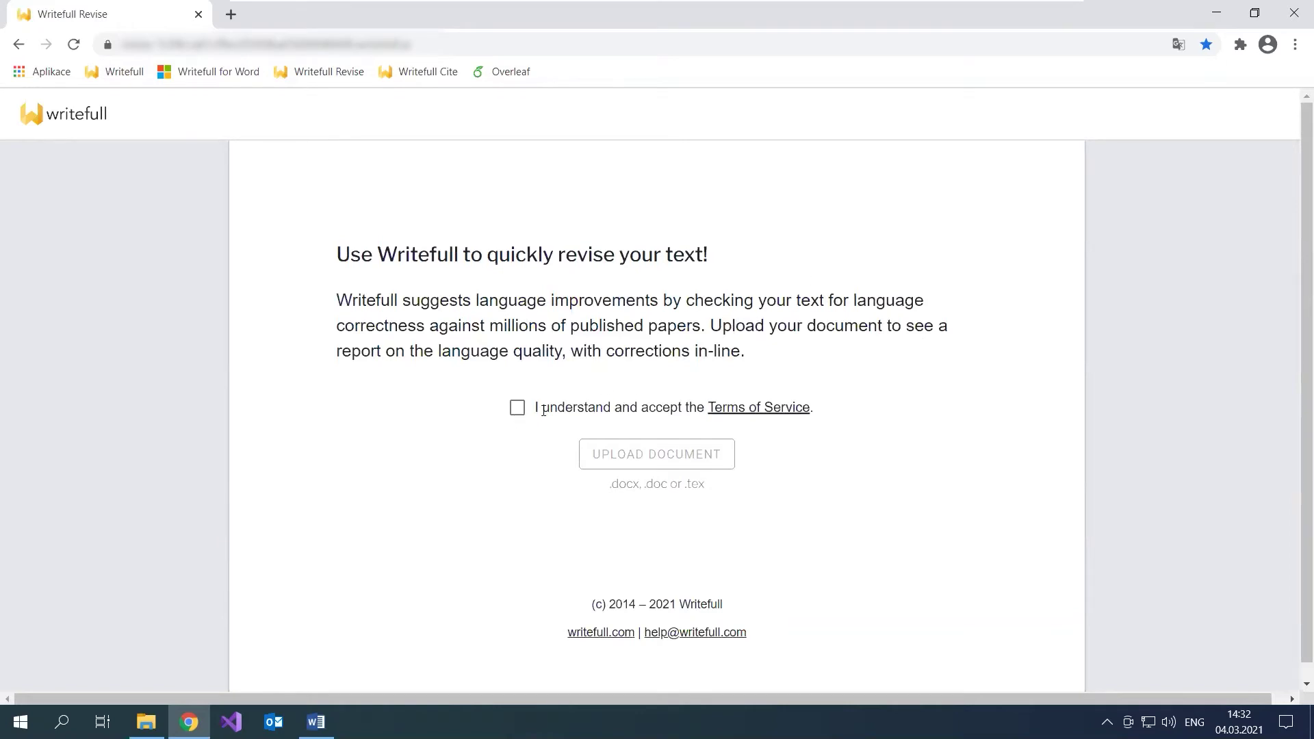
Step: Accept the Writefull Revise terms of service and upload Revise.docx for revision
{"action": "left_click", "coordinate": [544, 410]}
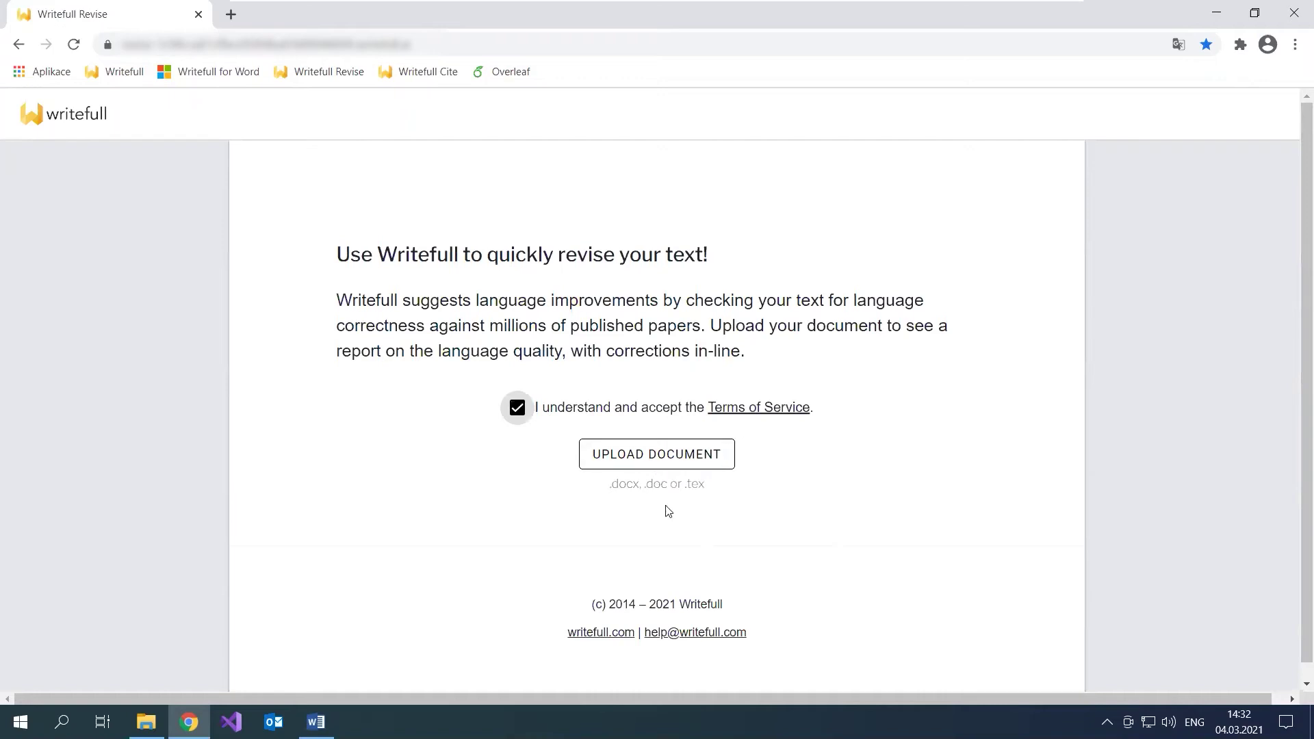
{"action": "left_click_drag", "start_coordinate": [608, 487], "coordinate": [688, 481]}
{"action": "left_click", "coordinate": [728, 490]}
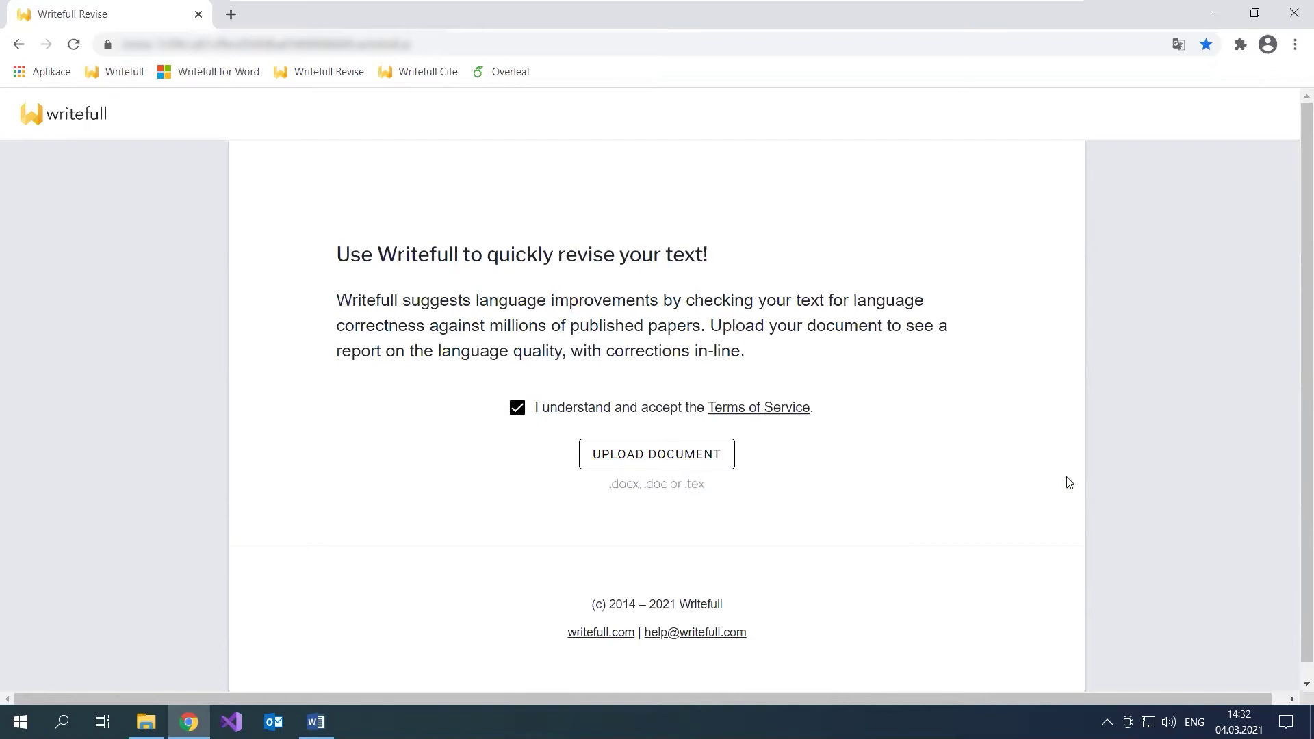
{"action": "left_click", "coordinate": [716, 453]}
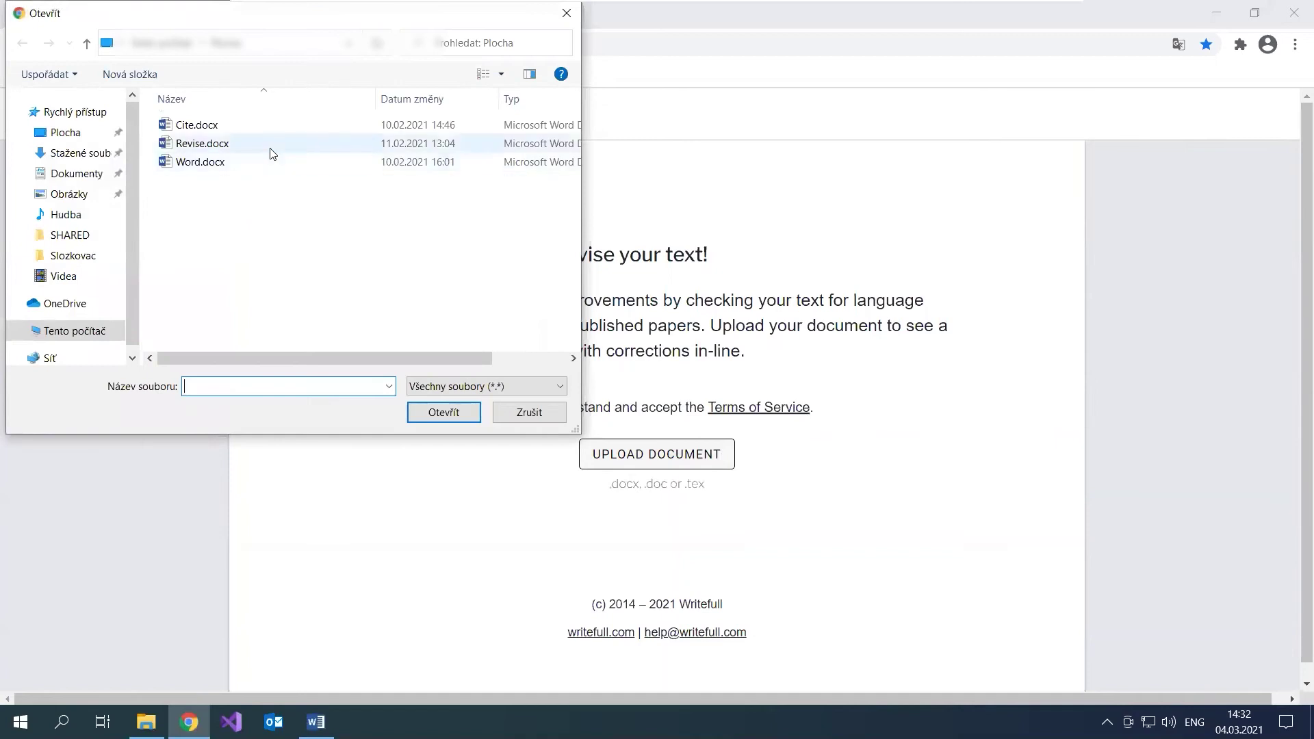
{"action": "left_click", "coordinate": [269, 152]}
{"action": "left_click", "coordinate": [444, 414]}
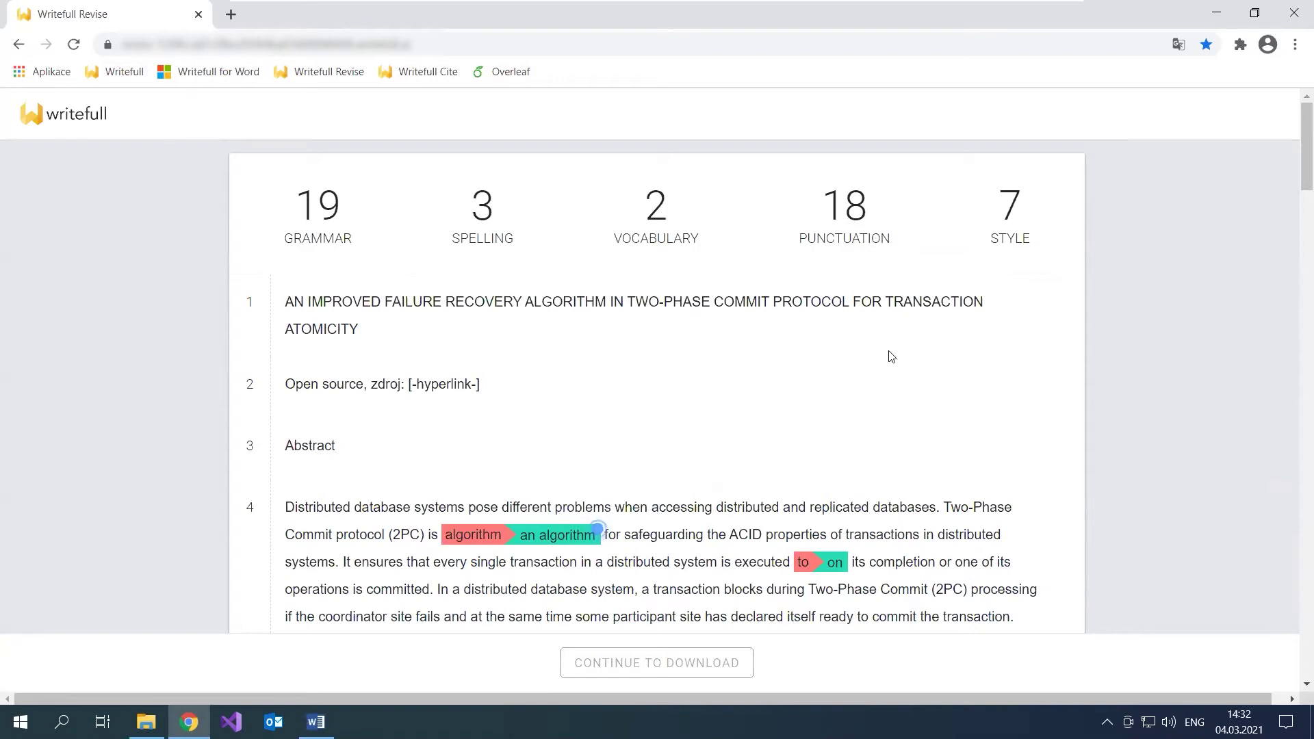
Step: Accept the 'an algorithm' correction, undo it, and point out the [-hyperlink-] placeholder
{"action": "scroll", "coordinate": [890, 356], "scroll_direction": "down", "scroll_amount": 3}
{"action": "scroll", "coordinate": [889, 356], "scroll_direction": "up", "scroll_amount": 2}
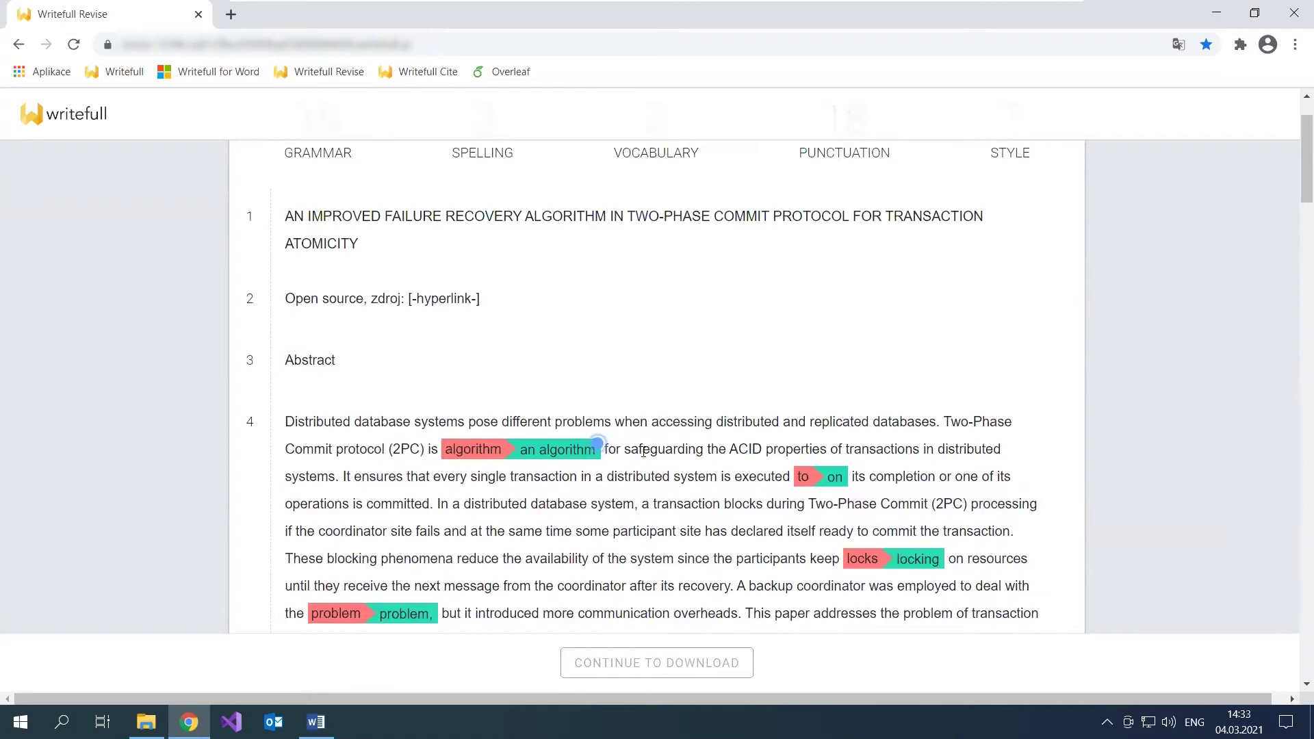
{"action": "left_click", "coordinate": [551, 452]}
{"action": "scroll", "coordinate": [965, 405], "scroll_direction": "down", "scroll_amount": 1}
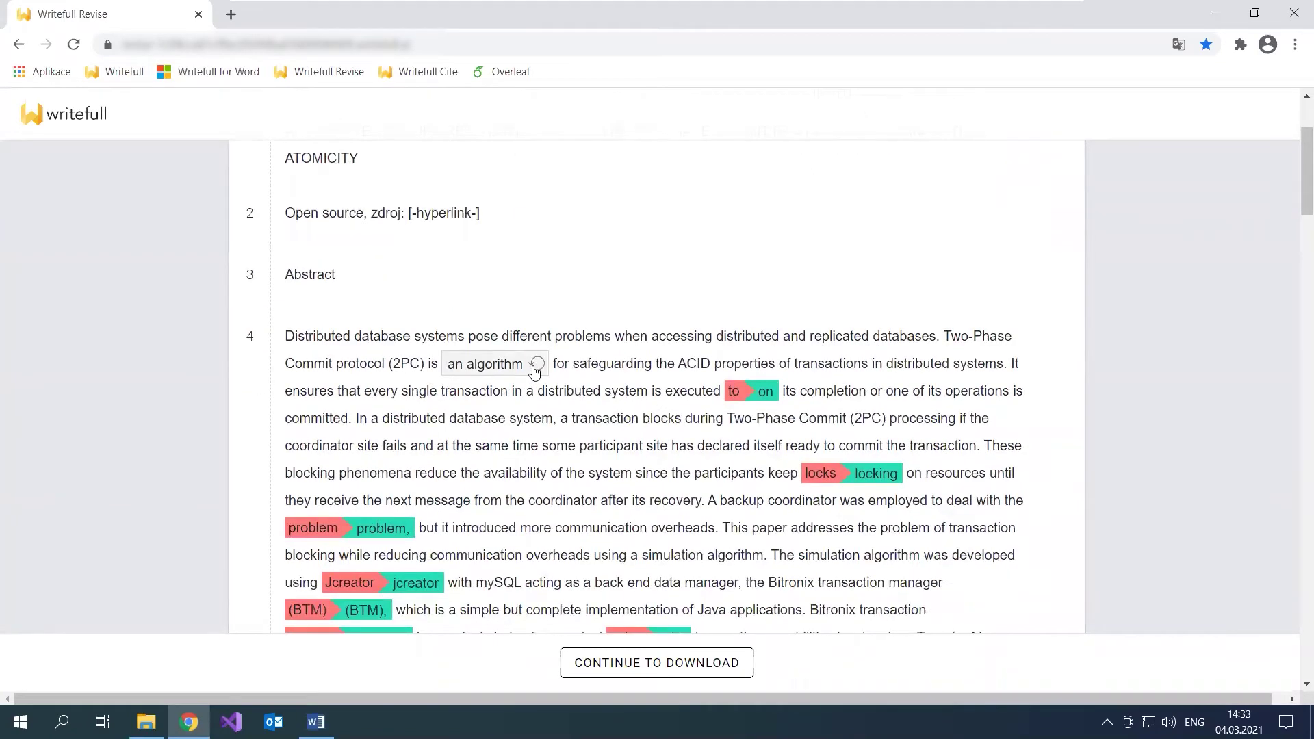
{"action": "left_click", "coordinate": [536, 366]}
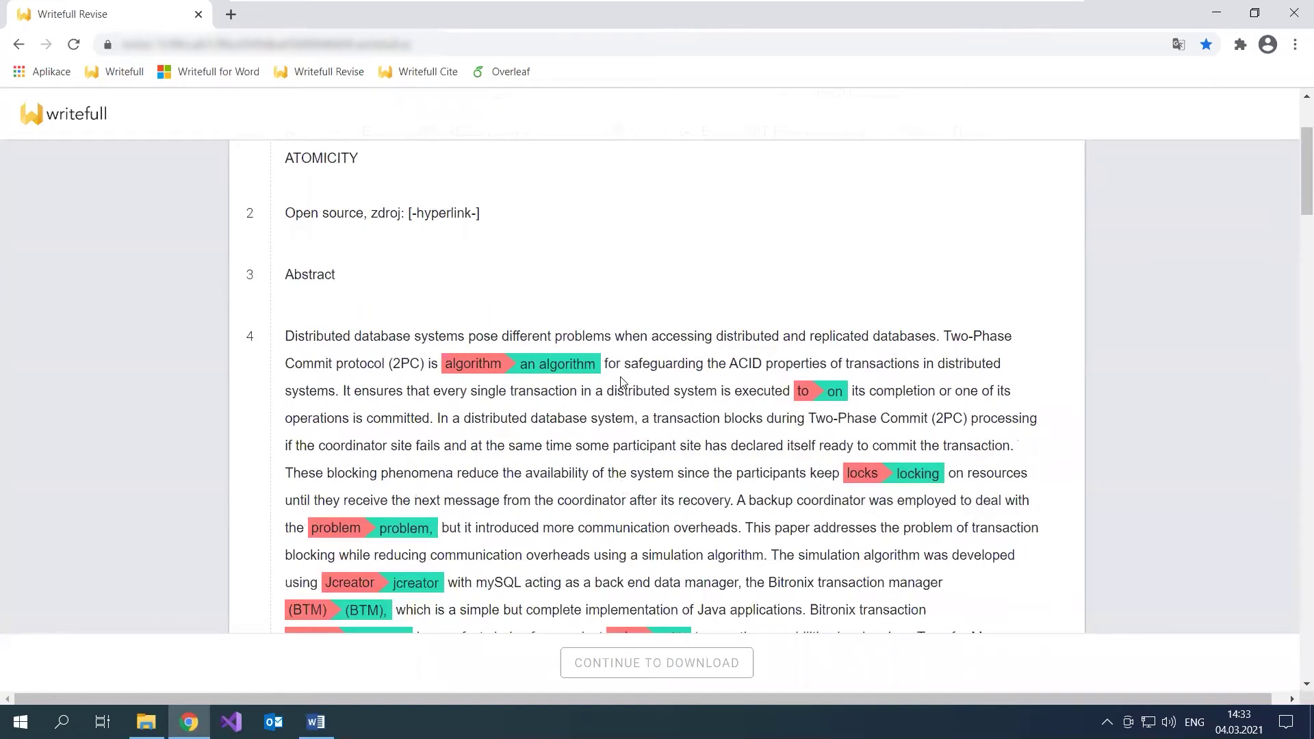
{"action": "scroll", "coordinate": [623, 384], "scroll_direction": "up", "scroll_amount": 1}
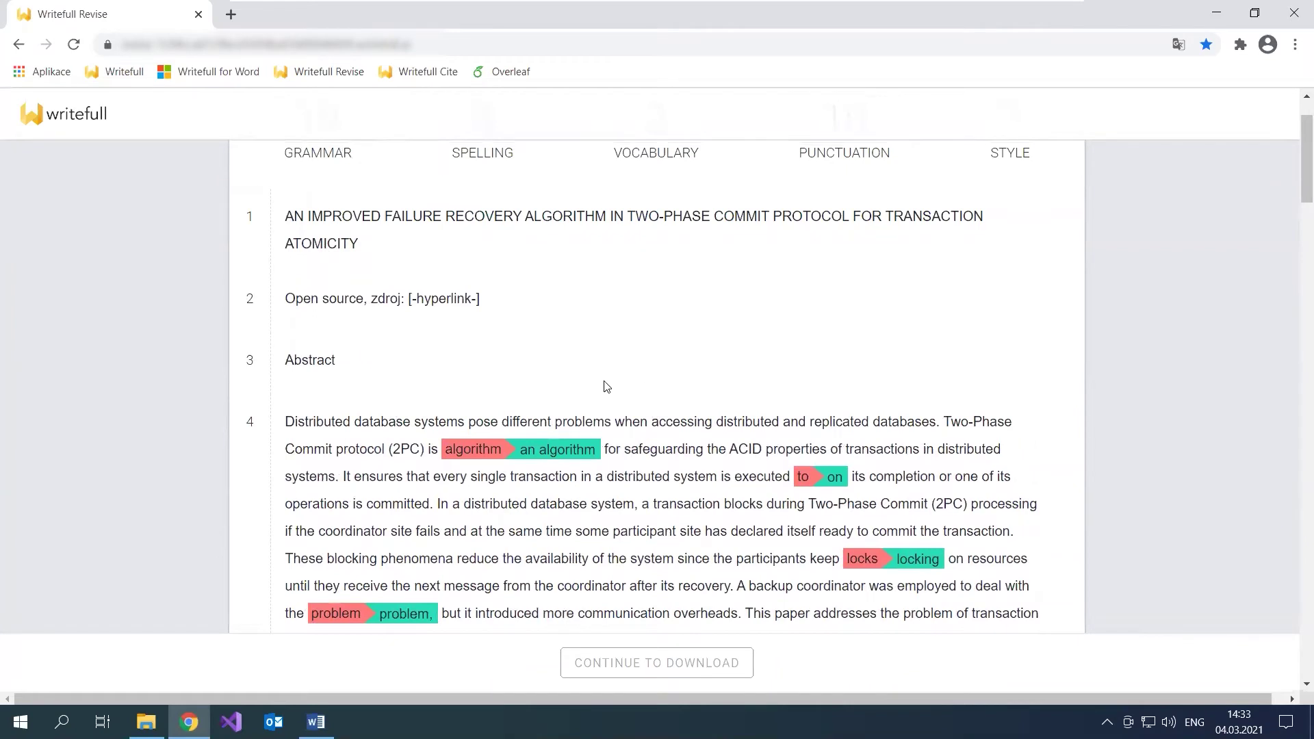
{"action": "left_click_drag", "start_coordinate": [482, 299], "coordinate": [419, 293]}
{"action": "left_click", "coordinate": [543, 305]}
{"action": "scroll", "coordinate": [720, 401], "scroll_direction": "down", "scroll_amount": 1}
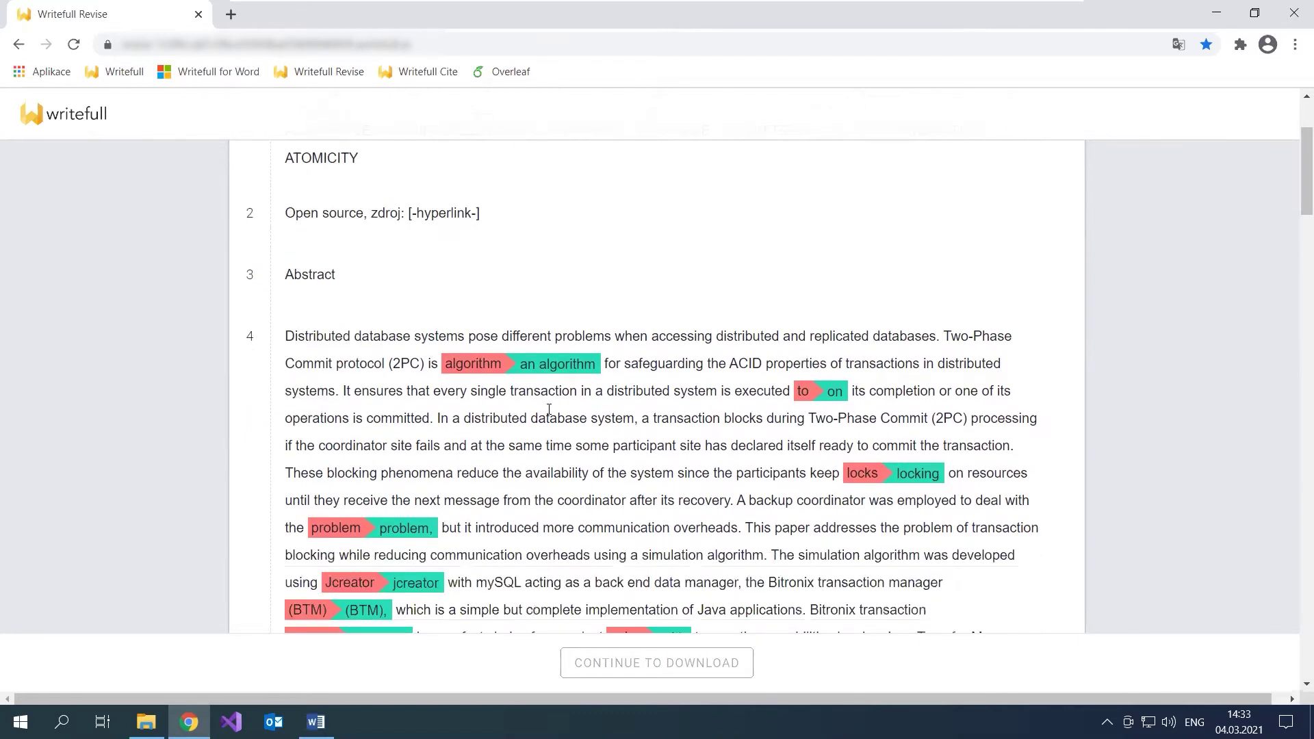
Step: Accept the corrections 'an algorithm', 'on', 'locking', and a comma after 'problem'
{"action": "left_click", "coordinate": [563, 367]}
{"action": "left_click", "coordinate": [767, 396]}
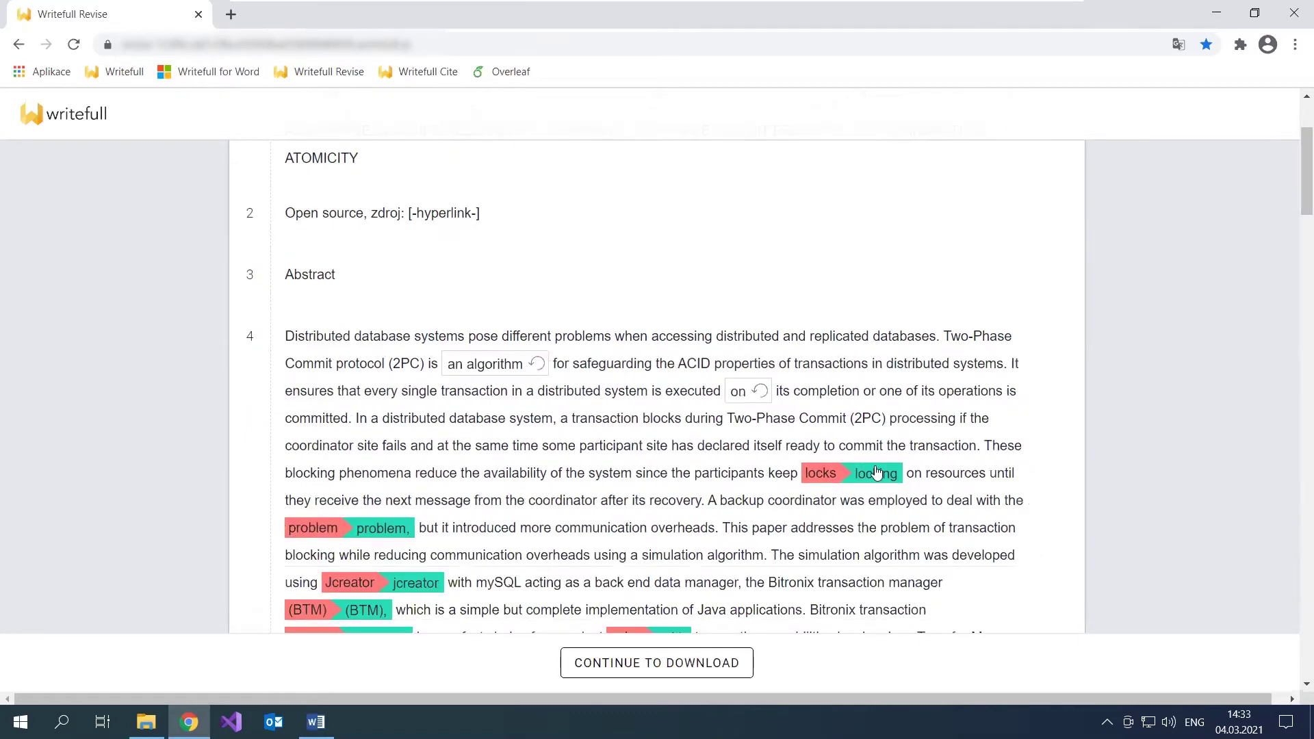
{"action": "left_click", "coordinate": [880, 473]}
{"action": "left_click", "coordinate": [388, 537]}
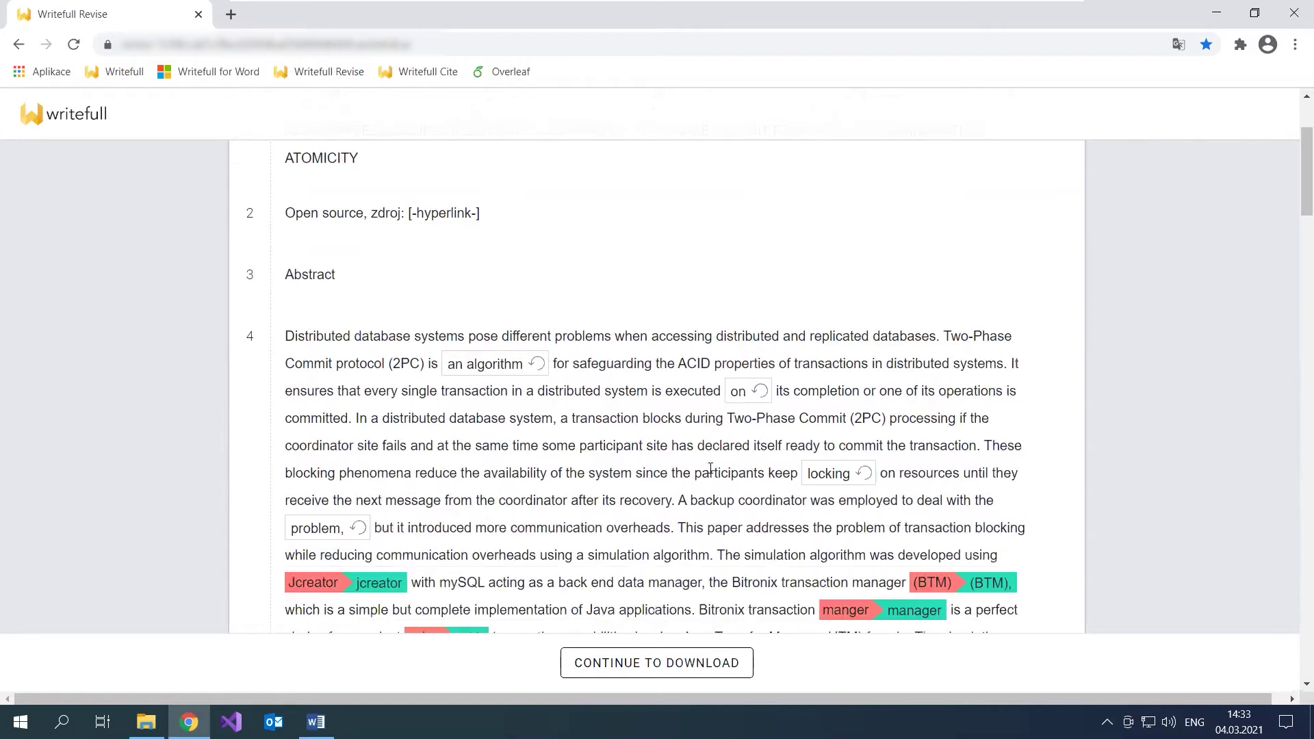
{"action": "scroll", "coordinate": [753, 475], "scroll_direction": "down", "scroll_amount": 1}
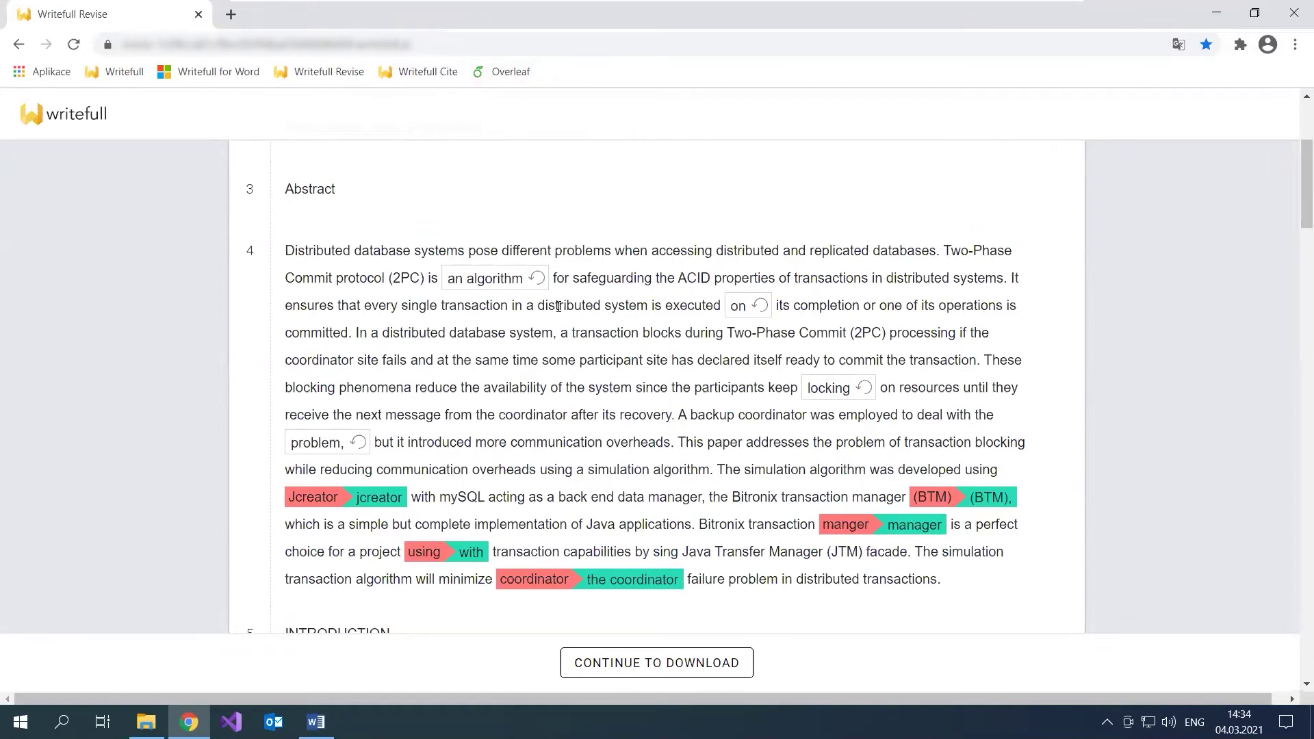
Step: Open Writefull Cite, accept its terms and upload Cite.docx for citation checking
{"action": "left_click", "coordinate": [426, 71]}
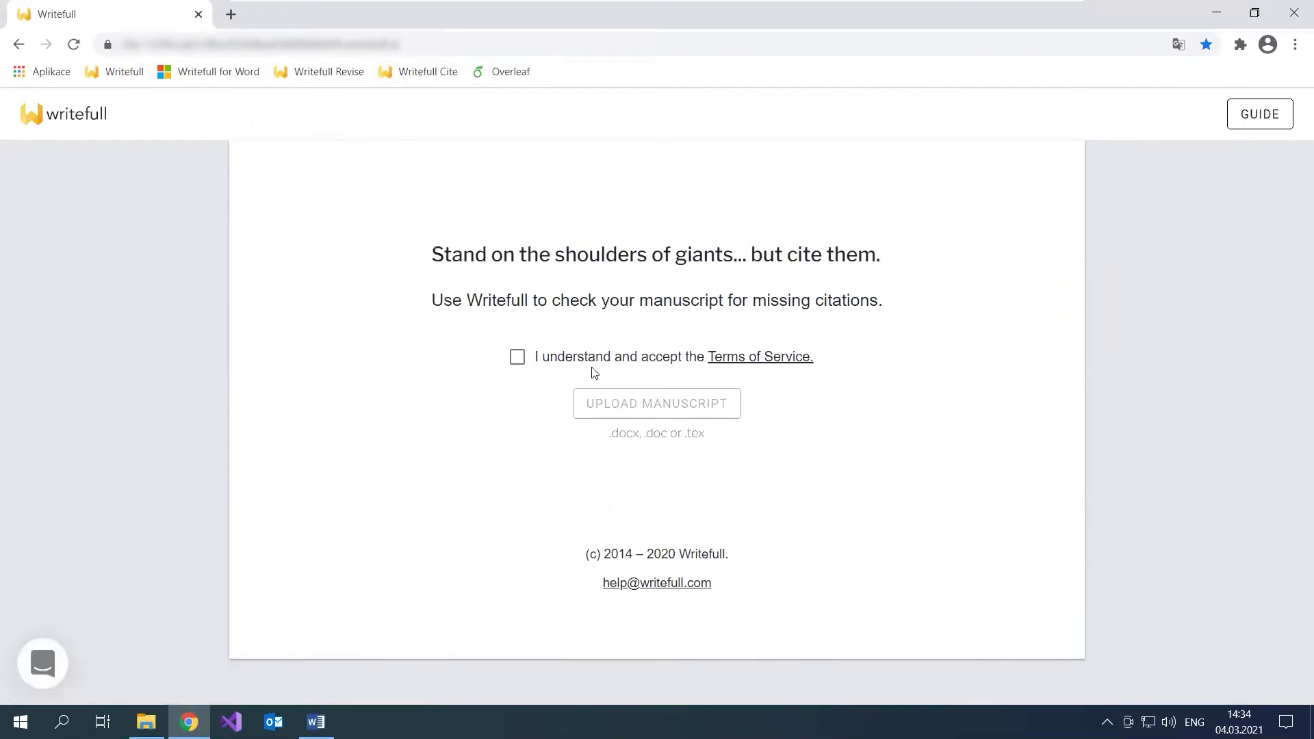
{"action": "left_click", "coordinate": [517, 357]}
{"action": "left_click", "coordinate": [624, 411]}
{"action": "left_click", "coordinate": [205, 124]}
{"action": "left_click", "coordinate": [444, 412]}
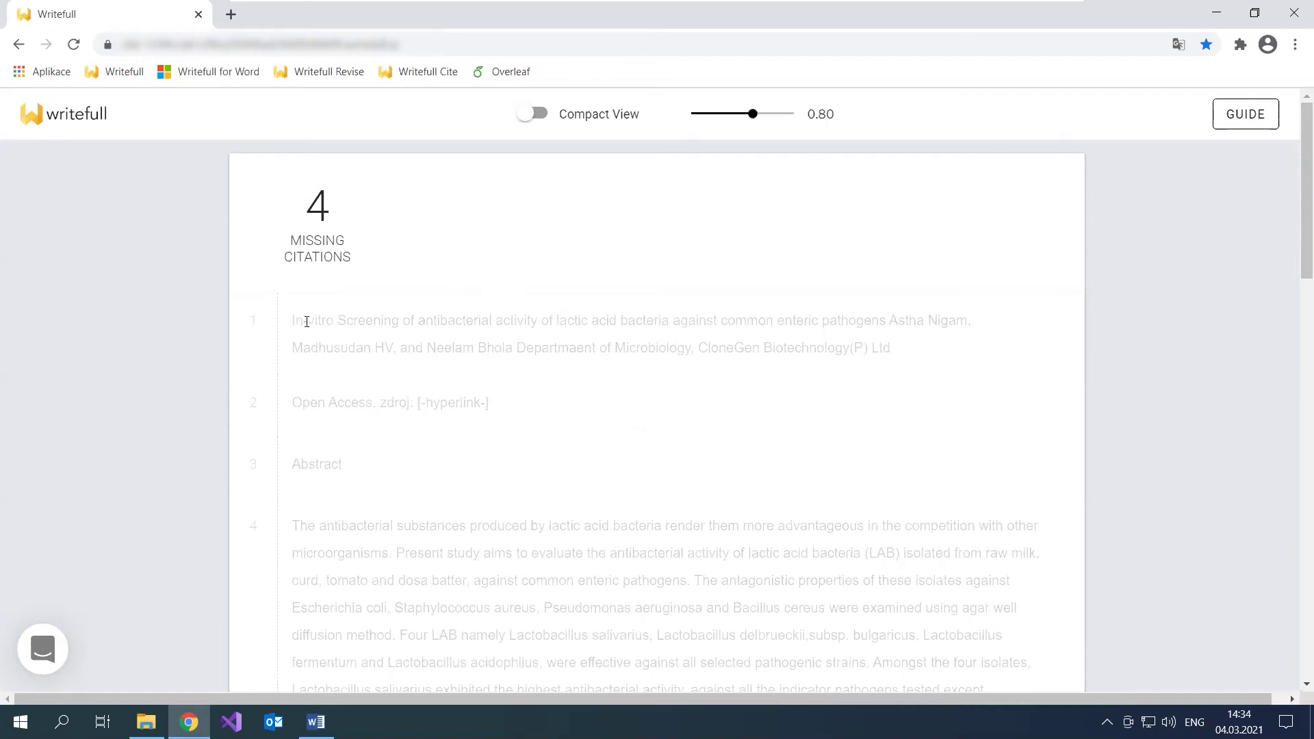
Step: Highlight the flagged sentence in paragraph 6 and its 0.990 confidence score
{"action": "scroll", "coordinate": [755, 404], "scroll_direction": "down", "scroll_amount": 8}
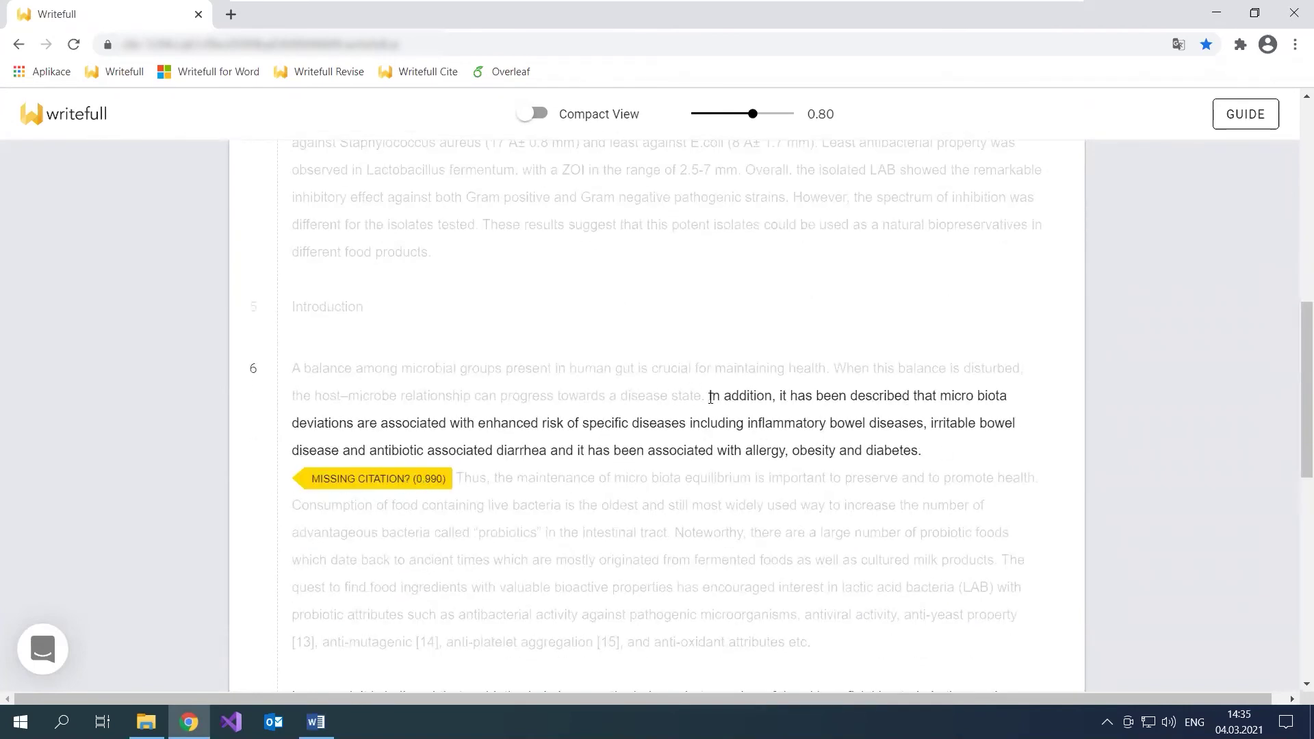
{"action": "left_click_drag", "start_coordinate": [711, 398], "coordinate": [923, 453]}
{"action": "left_click_drag", "start_coordinate": [418, 480], "coordinate": [416, 481]}
{"action": "left_click", "coordinate": [483, 477]}
{"action": "left_click", "coordinate": [471, 483]}
{"action": "left_click_drag", "start_coordinate": [779, 398], "coordinate": [780, 491]}
{"action": "left_click", "coordinate": [783, 390]}
{"action": "left_click_drag", "start_coordinate": [779, 396], "coordinate": [946, 397]}
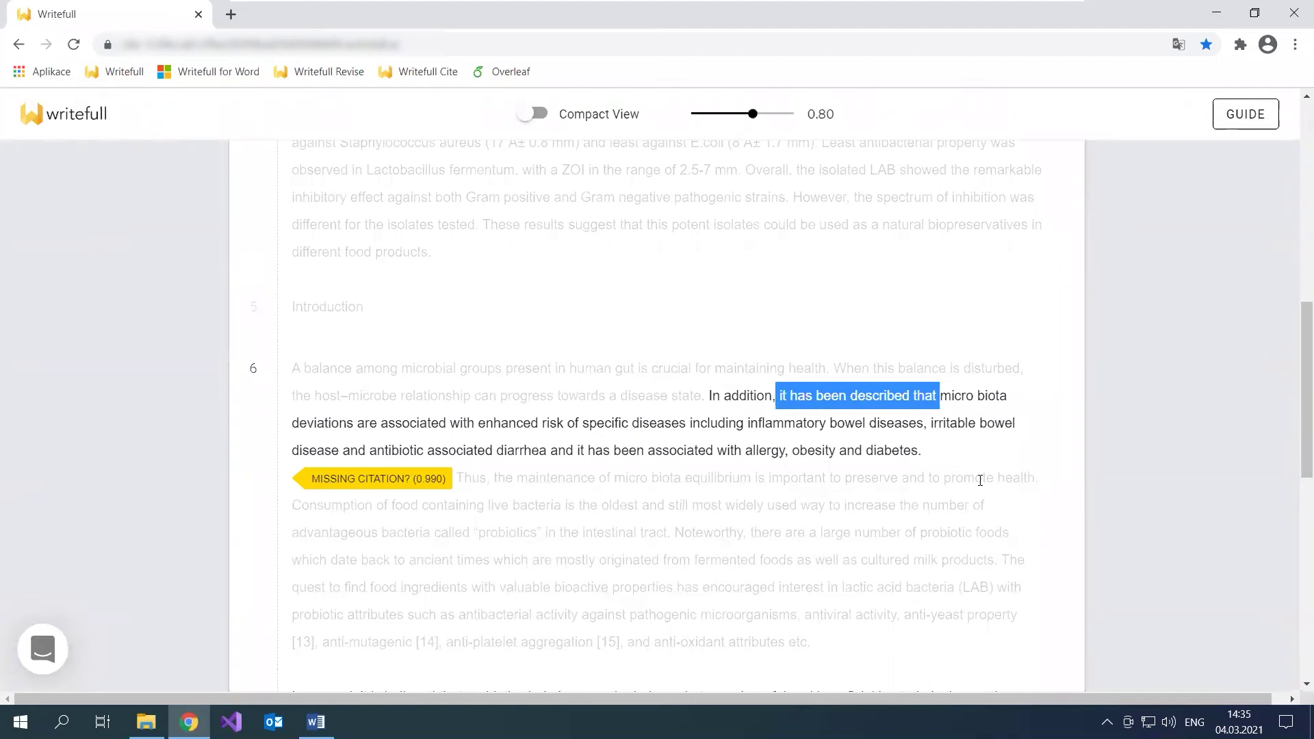
Step: Raise the confidence threshold to 0.96 and turn on Compact View to show only flagged paragraphs
{"action": "scroll", "coordinate": [872, 461], "scroll_direction": "down", "scroll_amount": 4}
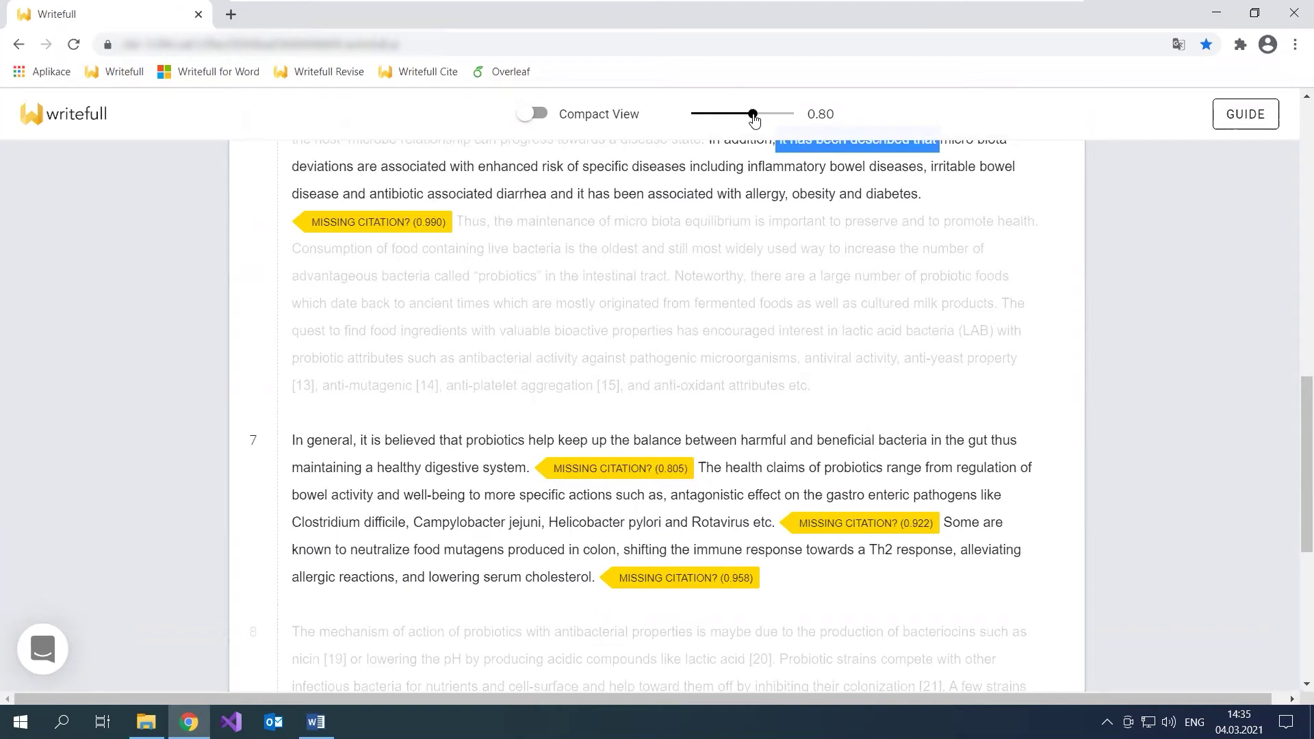
{"action": "left_click_drag", "start_coordinate": [753, 117], "coordinate": [785, 116]}
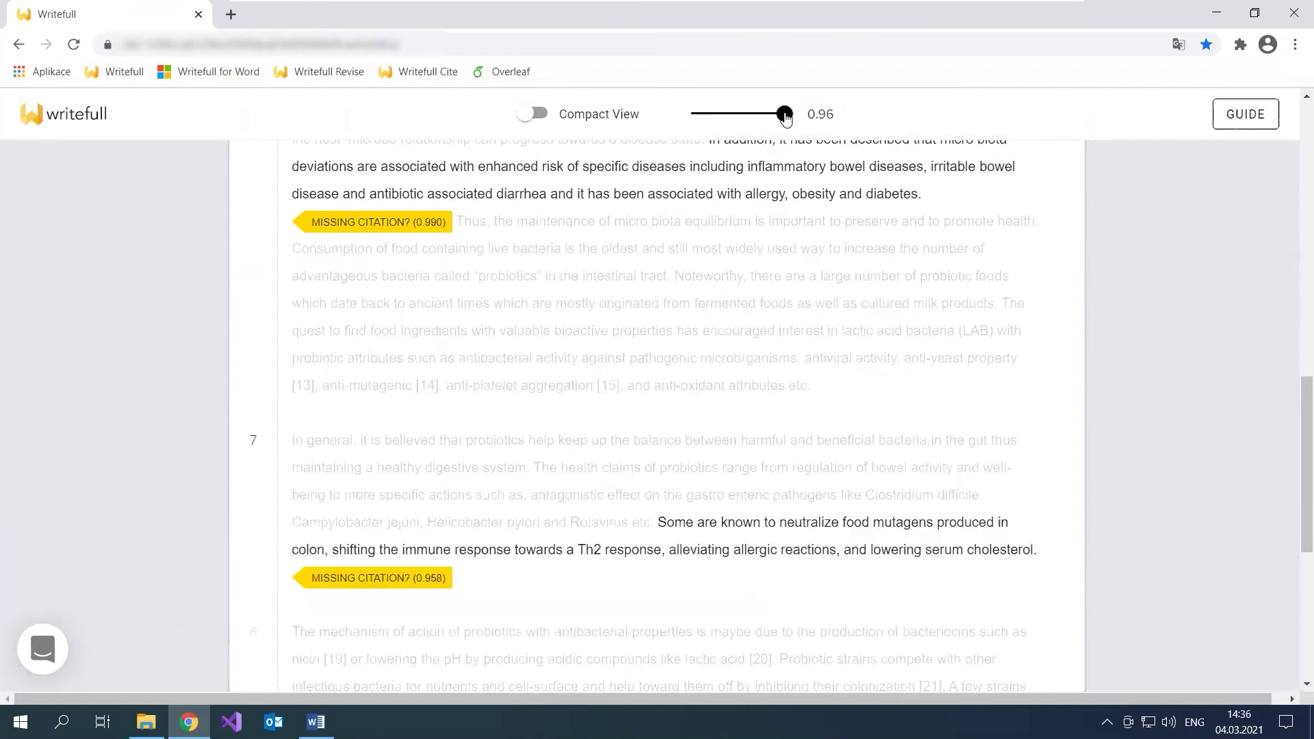
{"action": "scroll", "coordinate": [795, 302], "scroll_direction": "up", "scroll_amount": 1}
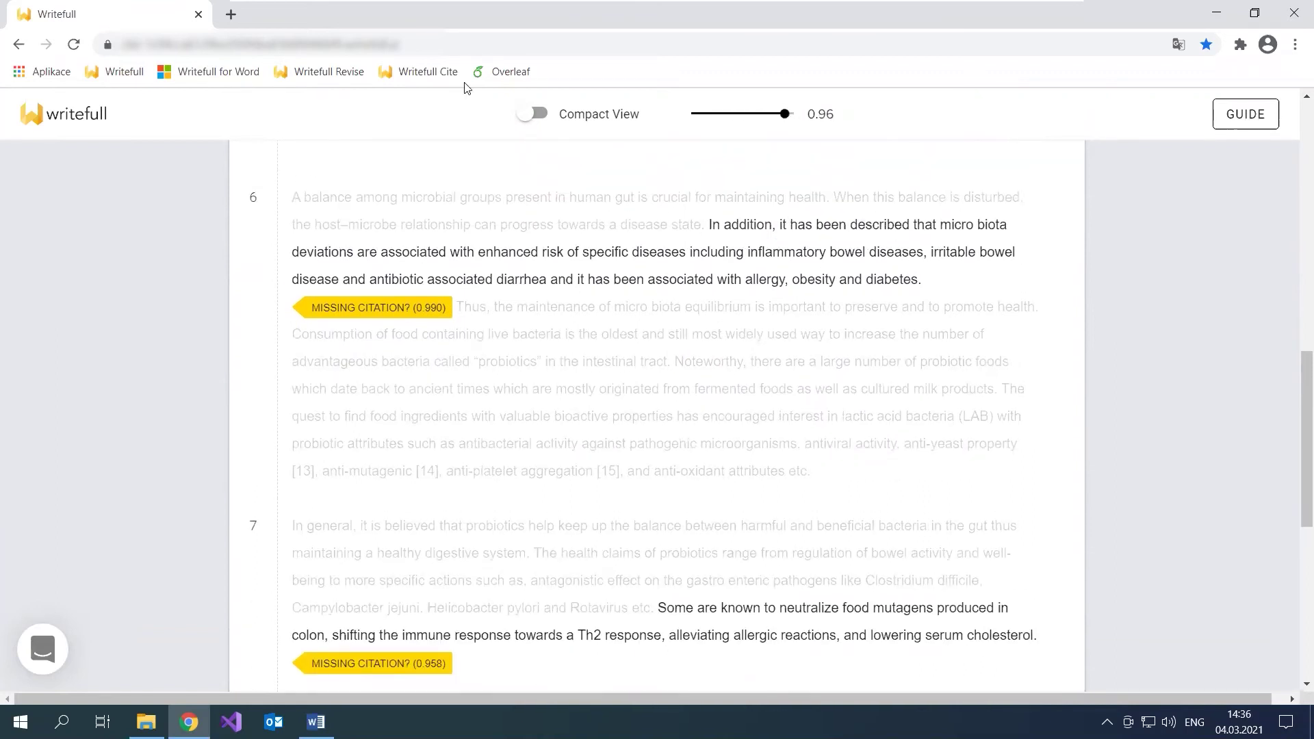
{"action": "left_click", "coordinate": [537, 114]}
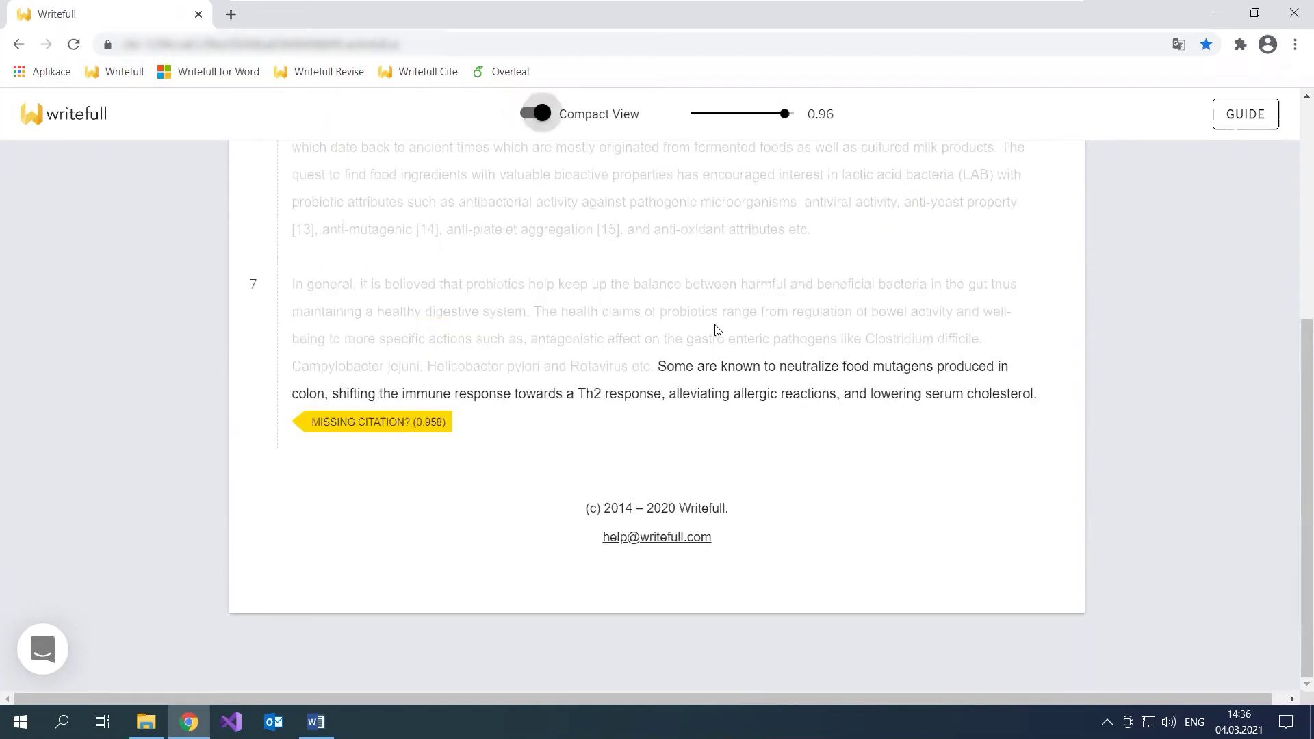
{"action": "scroll", "coordinate": [717, 331], "scroll_direction": "up", "scroll_amount": 5}
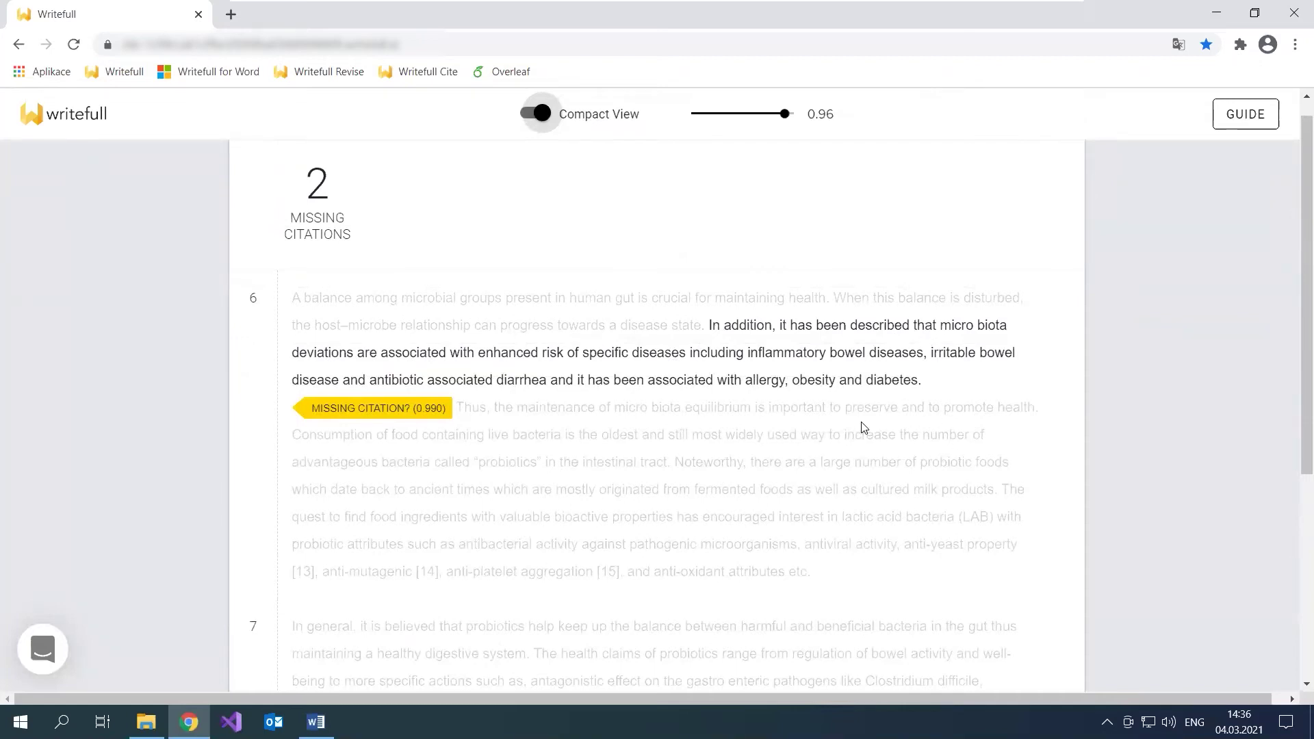
{"action": "scroll", "coordinate": [861, 427], "scroll_direction": "down", "scroll_amount": 2}
{"action": "scroll", "coordinate": [861, 427], "scroll_direction": "down", "scroll_amount": 2}
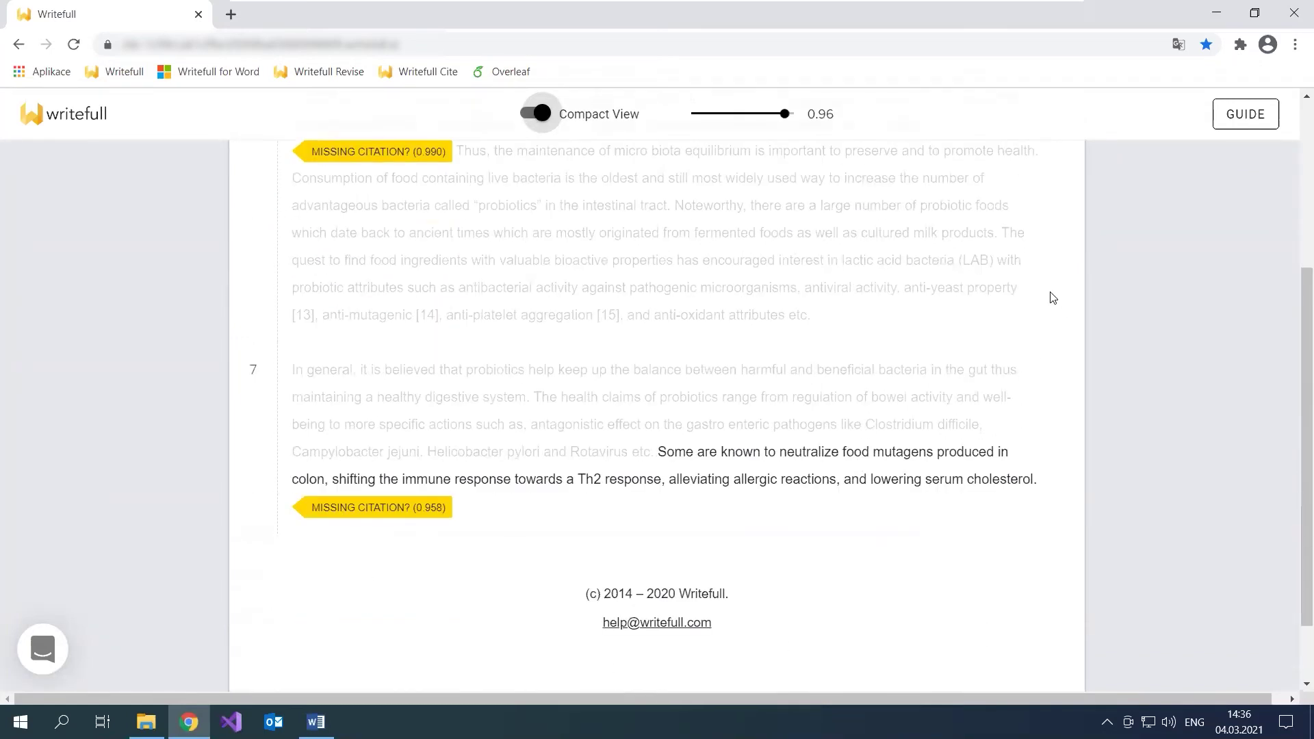
{"action": "scroll", "coordinate": [1030, 307], "scroll_direction": "up", "scroll_amount": 4}
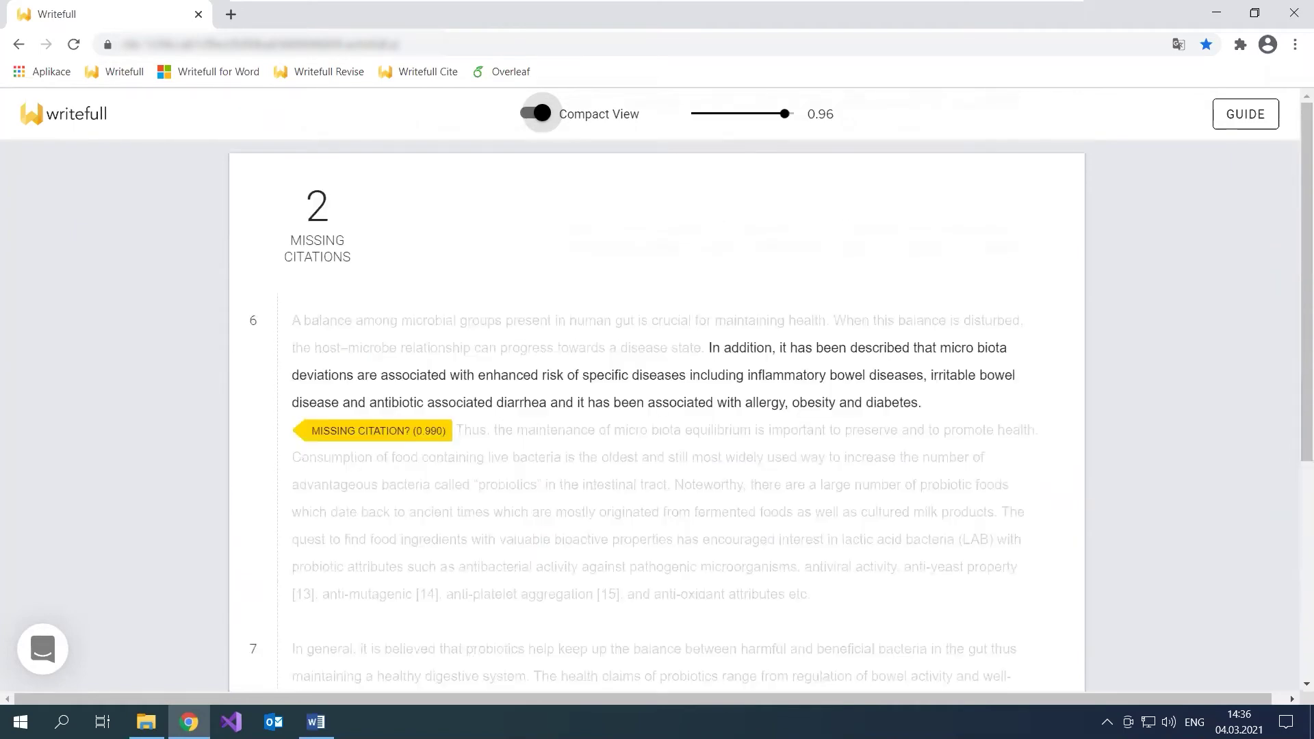